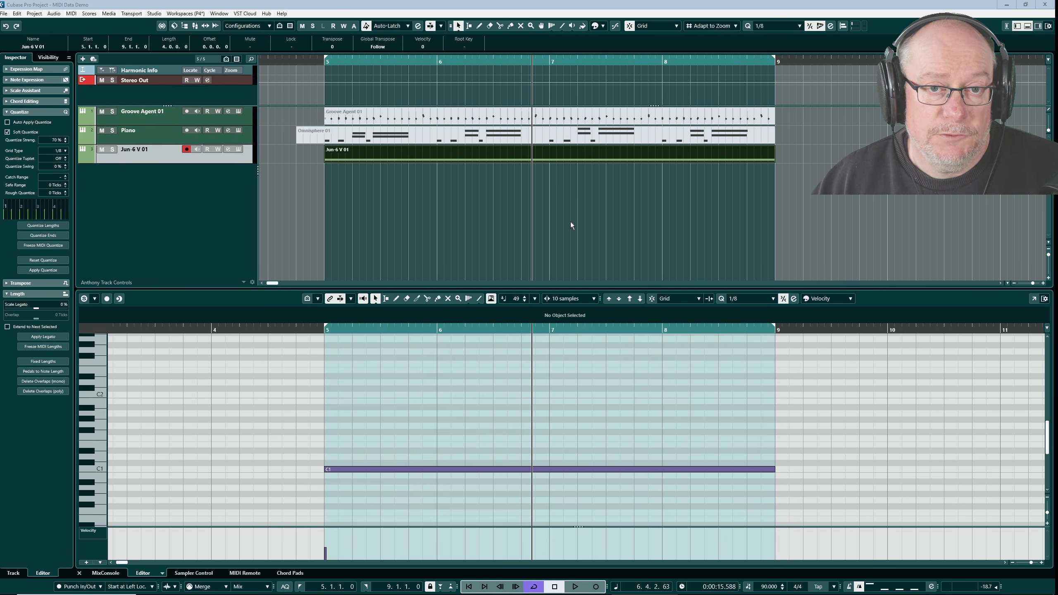
Inspect the Jun-6 V instrument's interface, close it, and play back the sustained C1 part from bar 5.
click(242, 150)
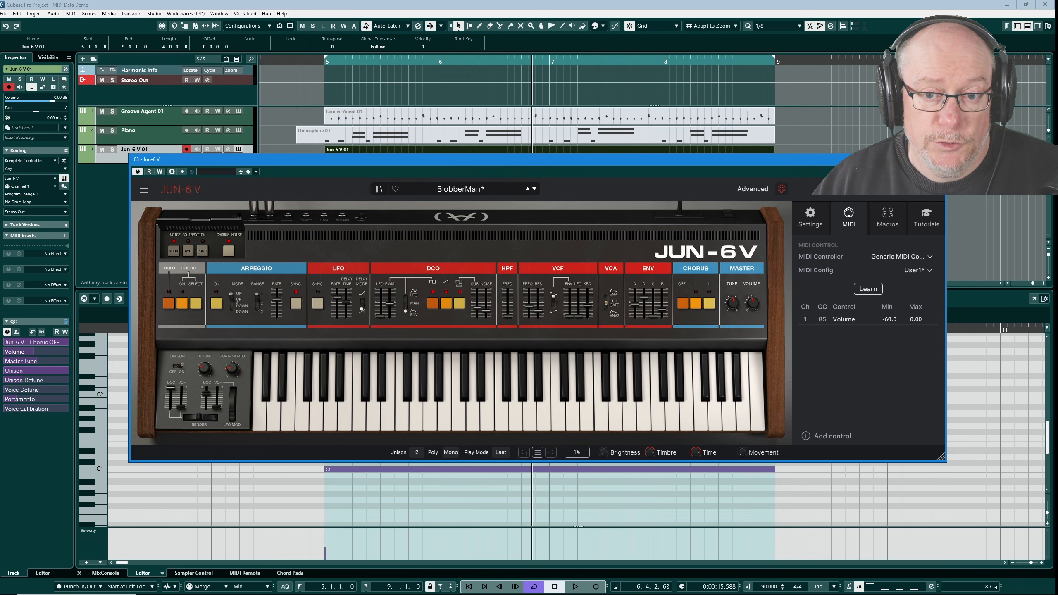
click(937, 160)
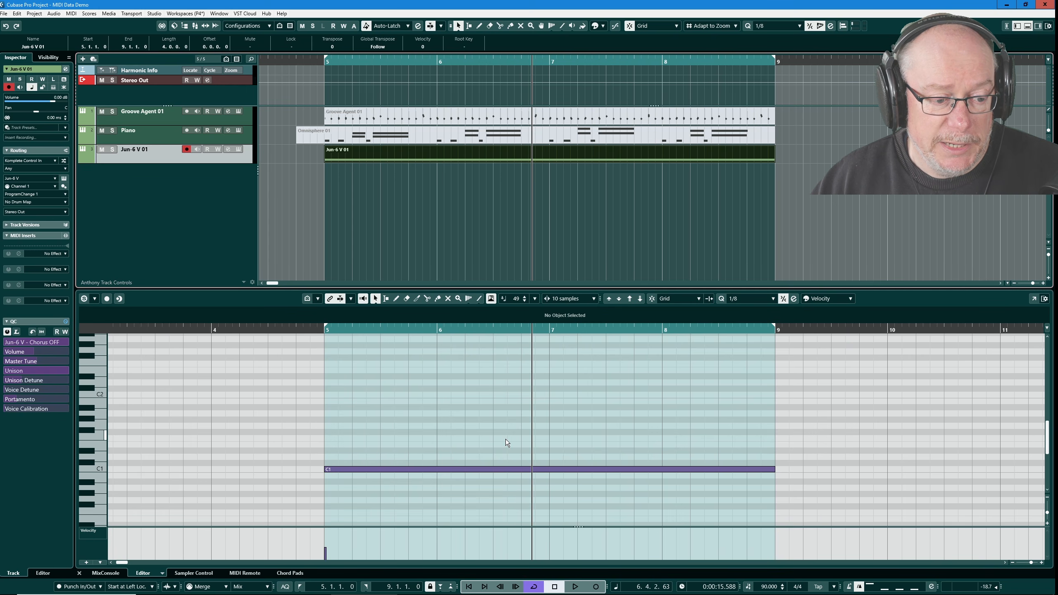
key(KP_1)
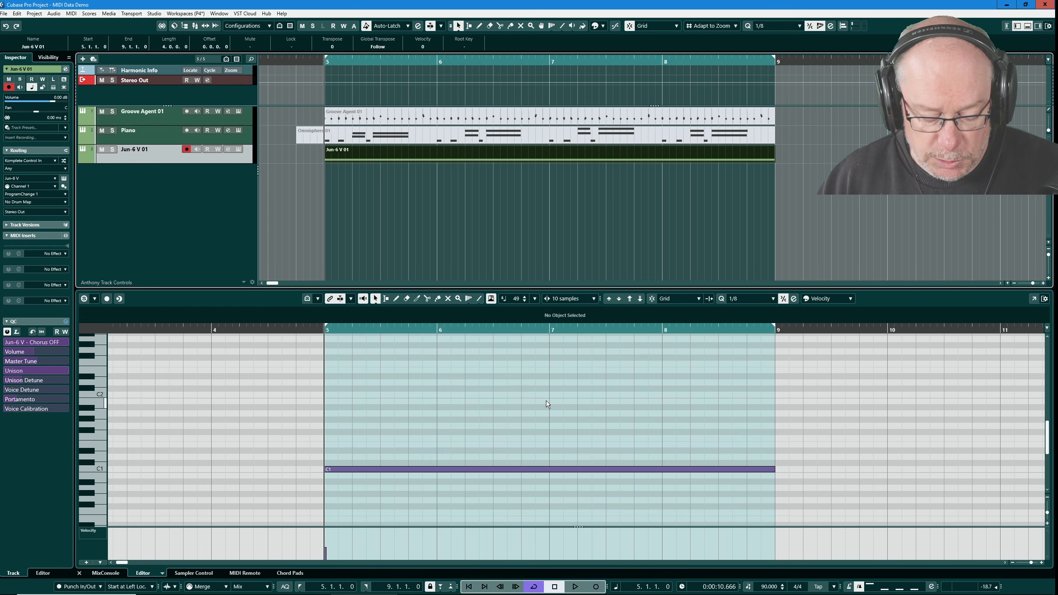
key(space)
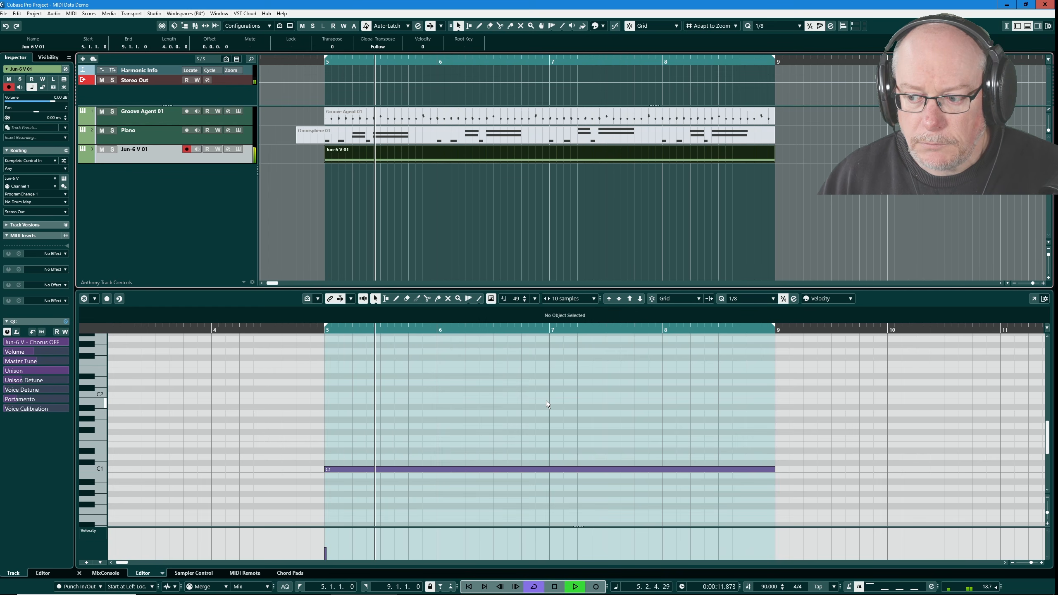
key(space)
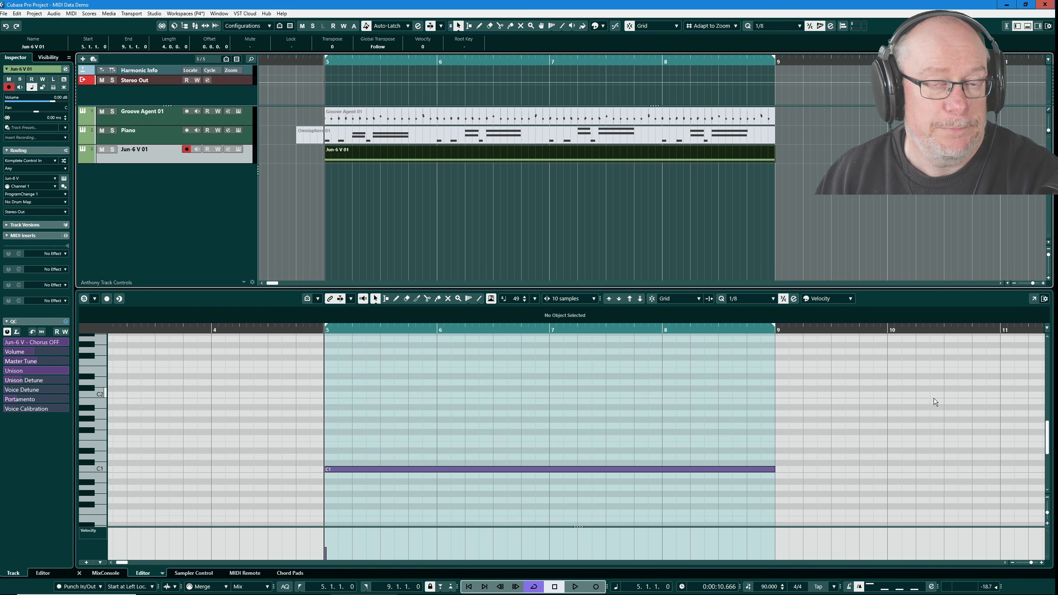
Record a pitchbend performance onto the Jun-6 V 01 part from bar 5 and enlarge the track's height.
key(KP_Multiply)
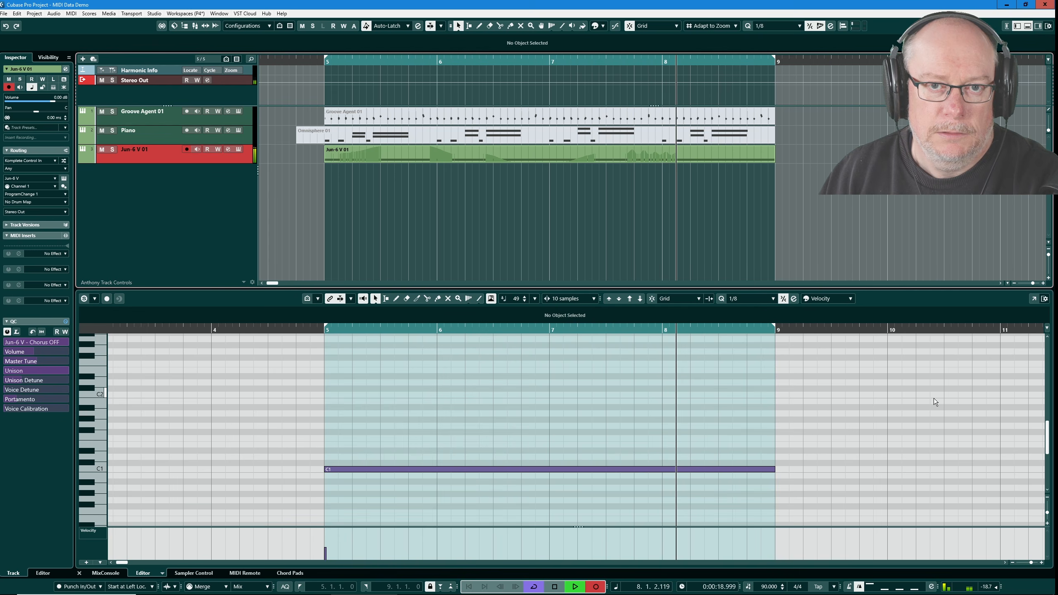
key(KP_Multiply)
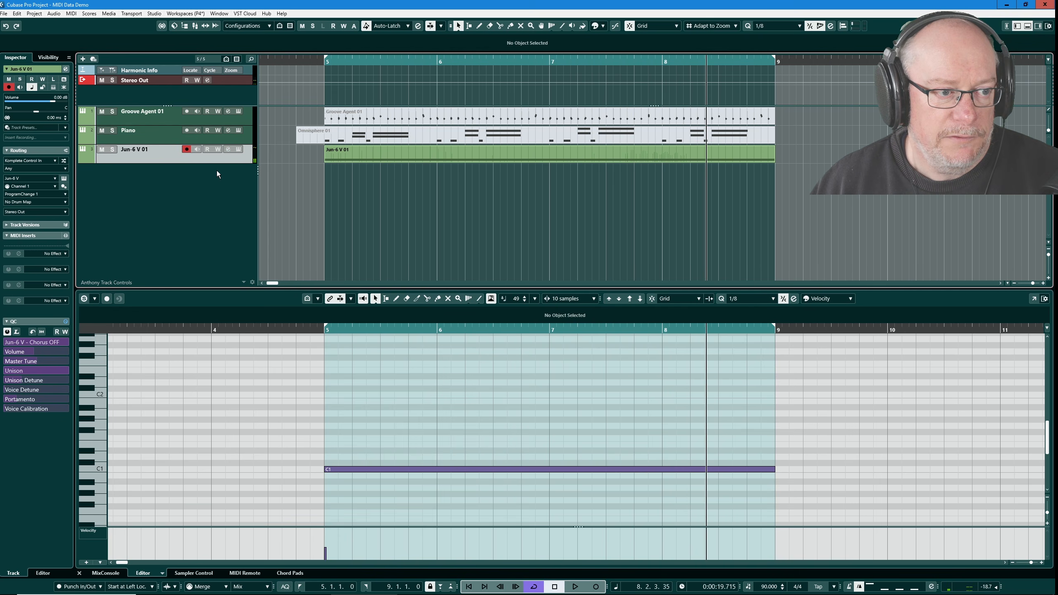
drag(215, 163, 205, 235)
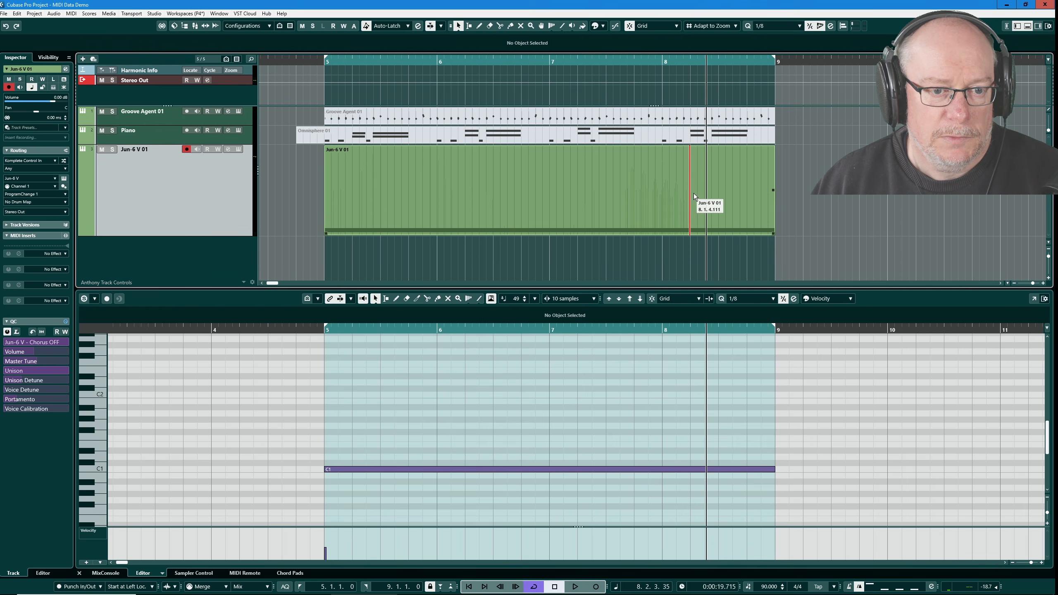
scroll(694, 193, up, 3)
scroll(598, 194, down, 5)
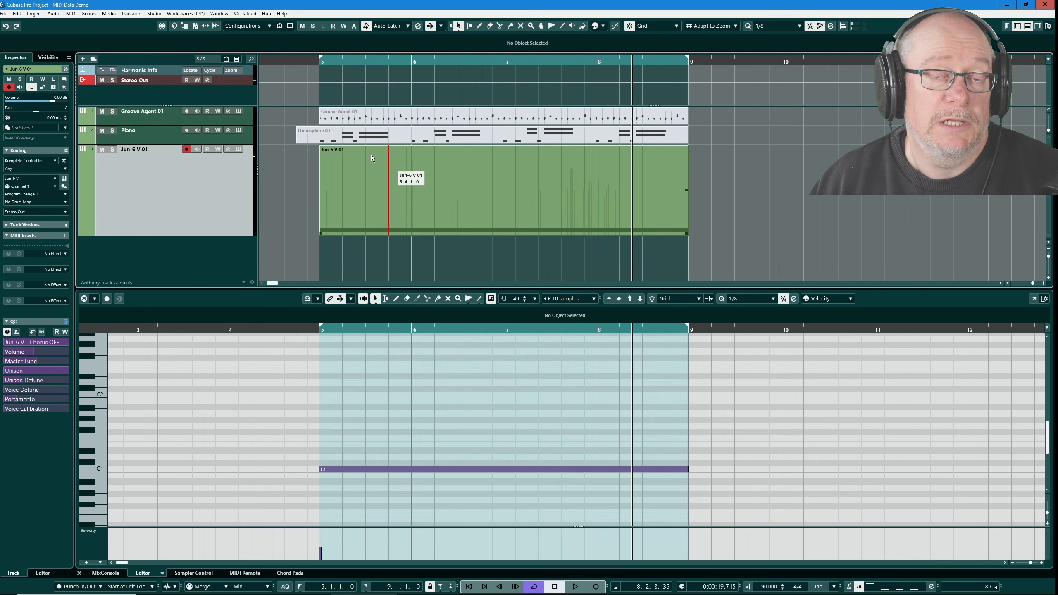
Raise the Controller Brightness slightly in the Event Display MIDI preferences so controller data stands out in parts.
click(19, 14)
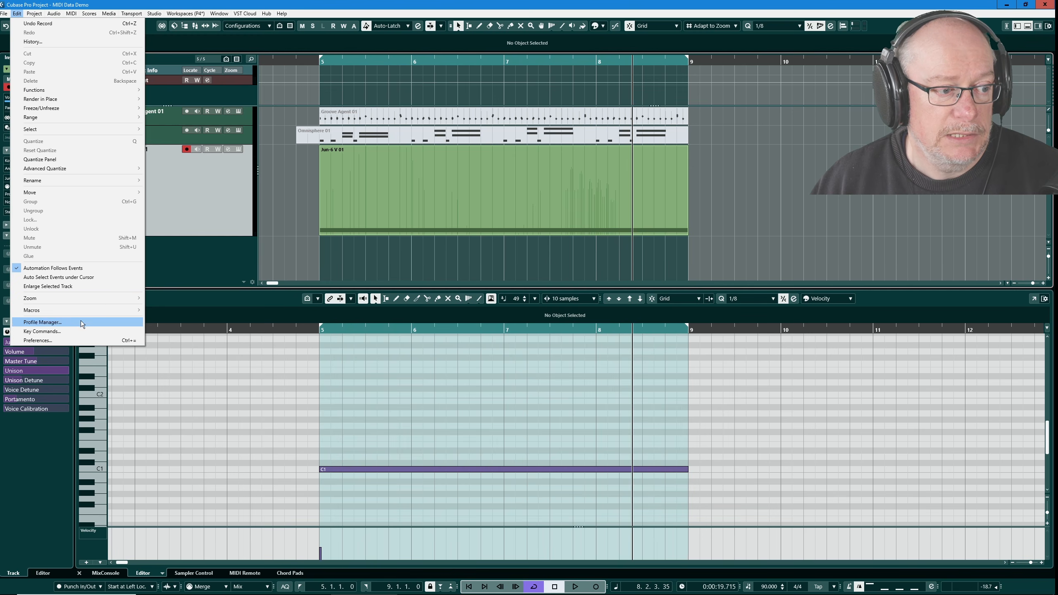
click(62, 339)
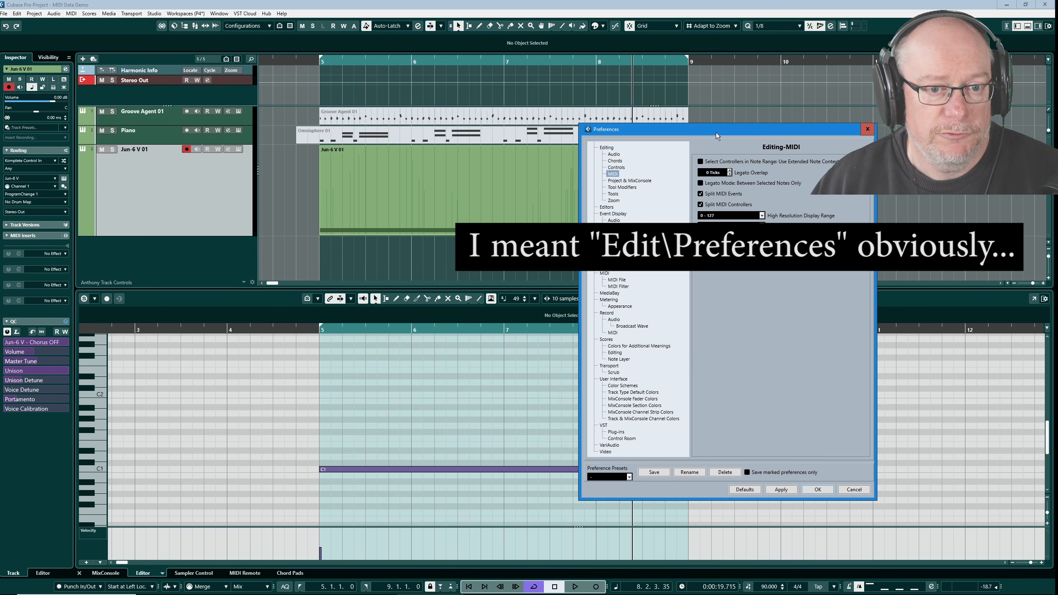
drag(716, 133, 471, 118)
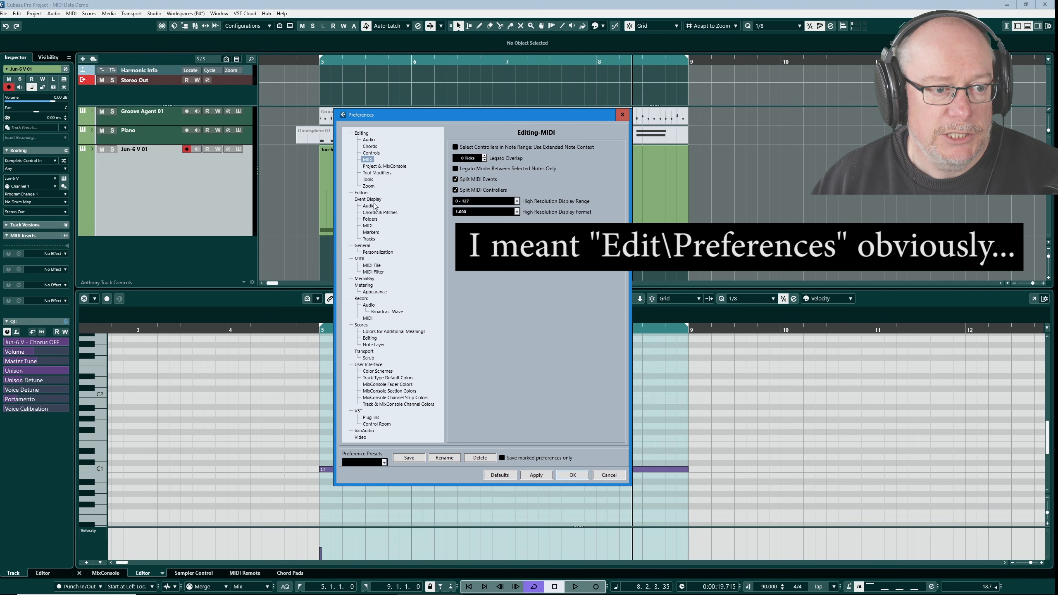
click(367, 227)
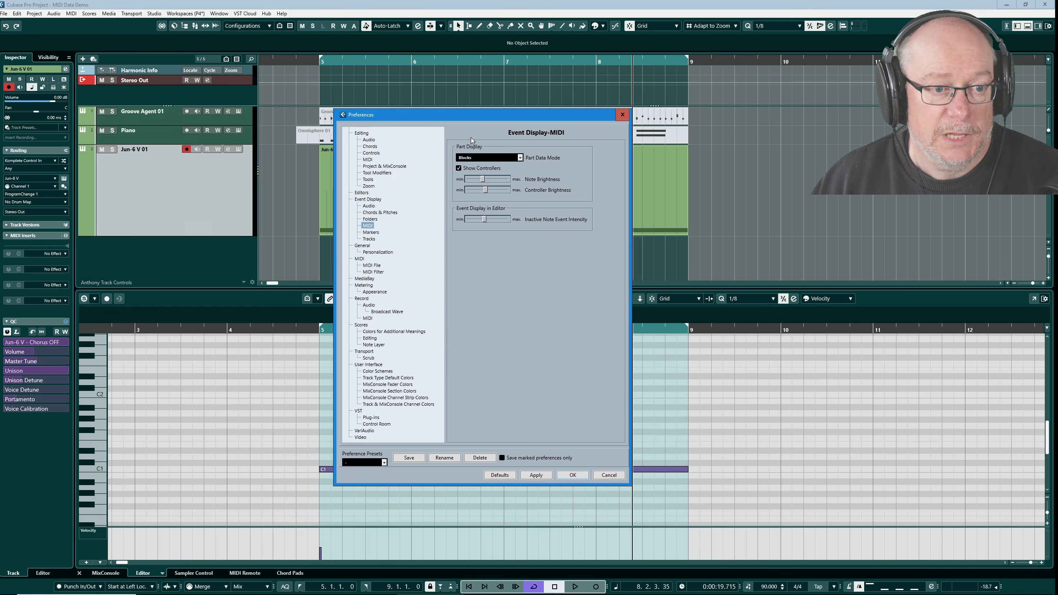
drag(474, 117, 691, 156)
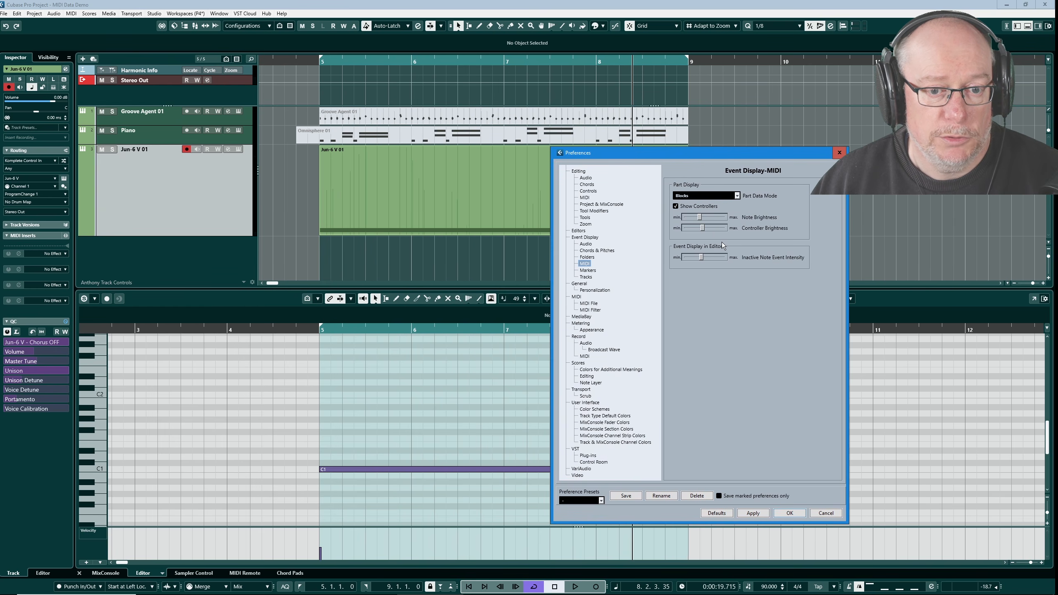
drag(704, 229, 716, 229)
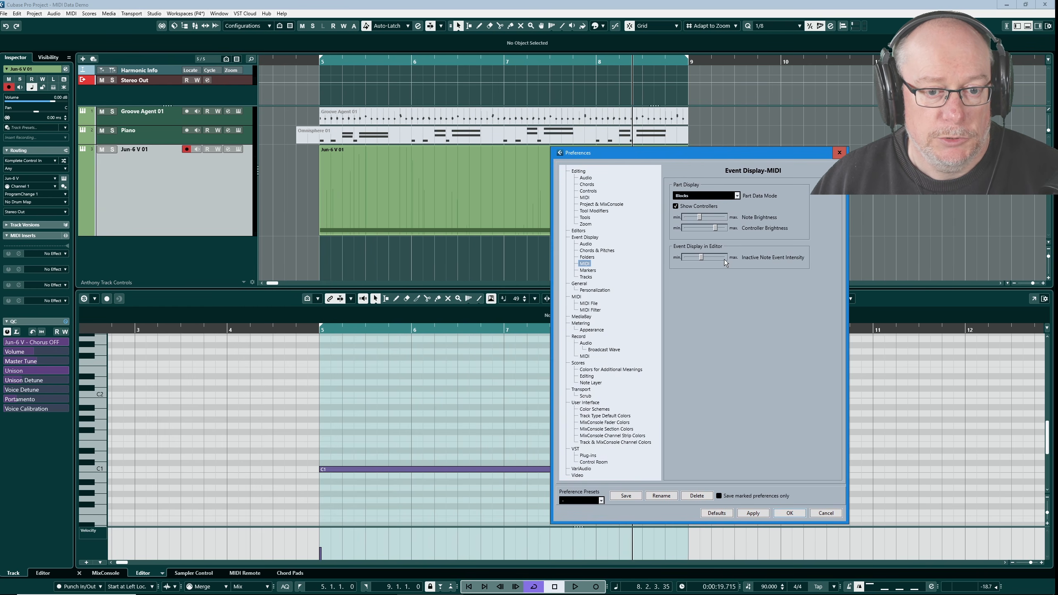
click(745, 515)
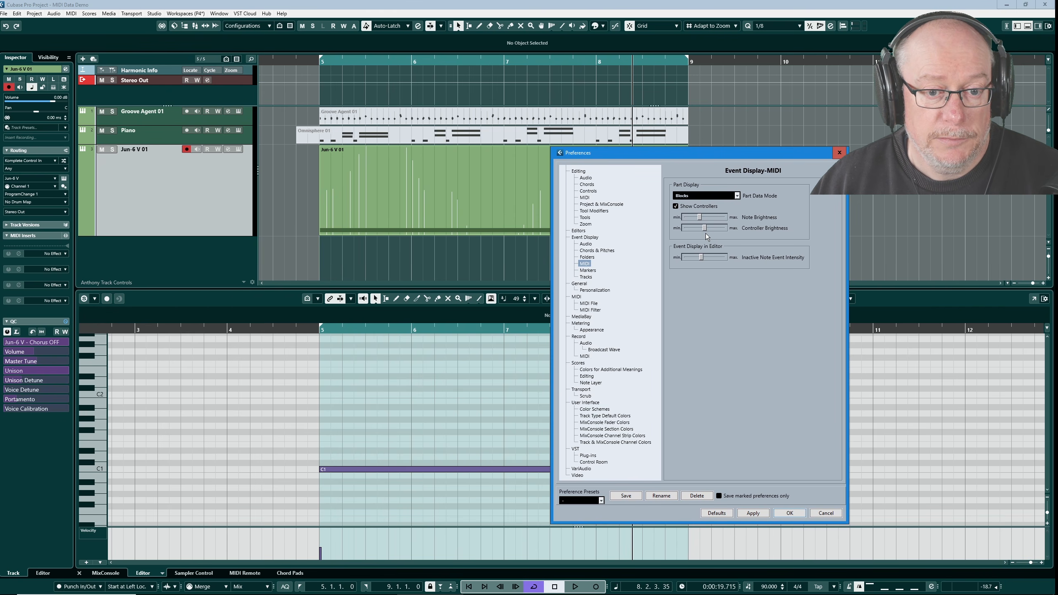
click(755, 513)
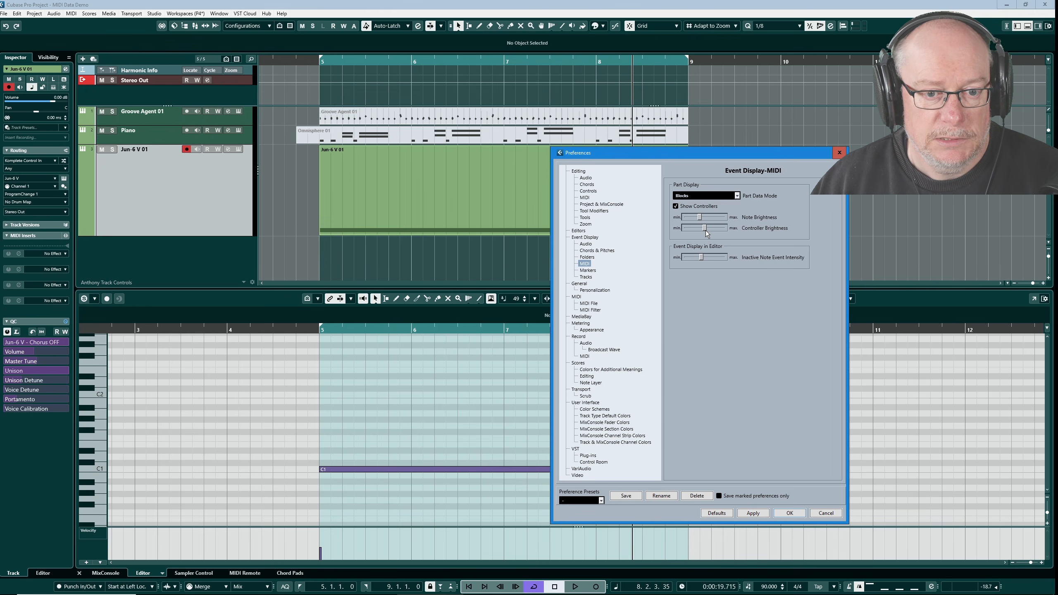
click(746, 513)
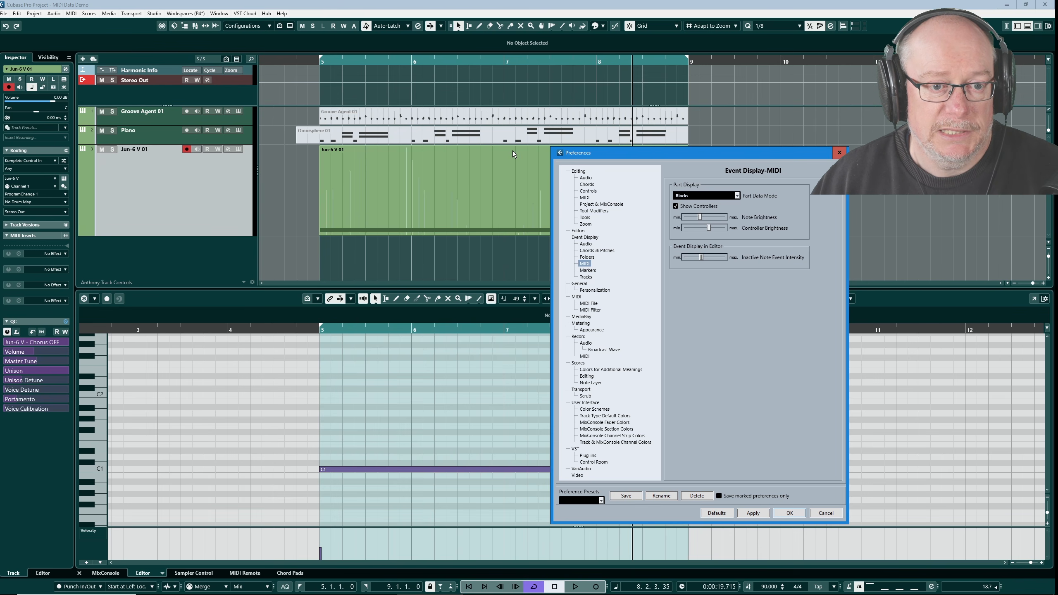
drag(631, 155, 501, 148)
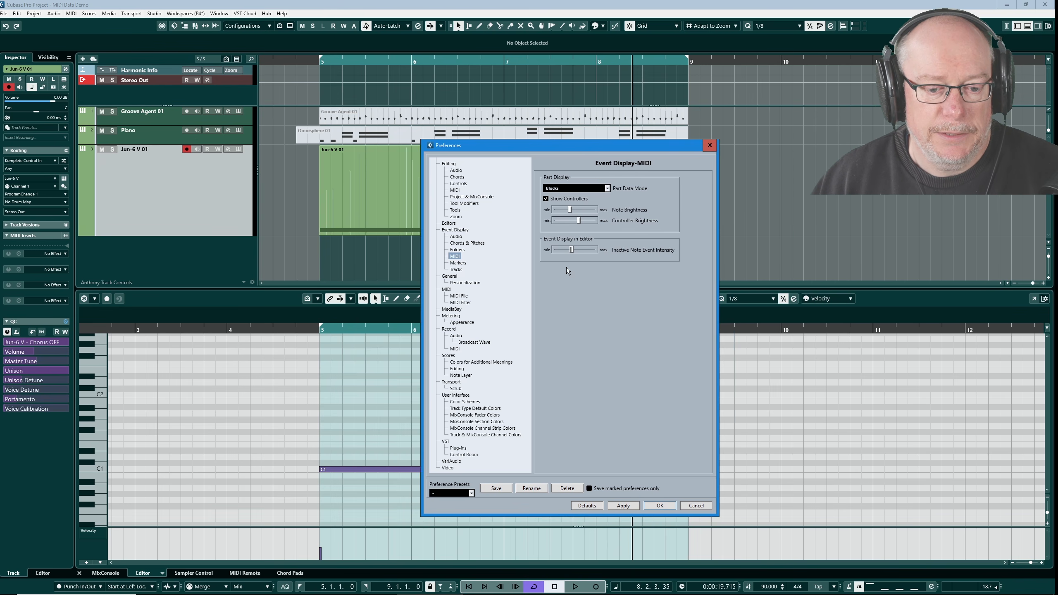
click(658, 506)
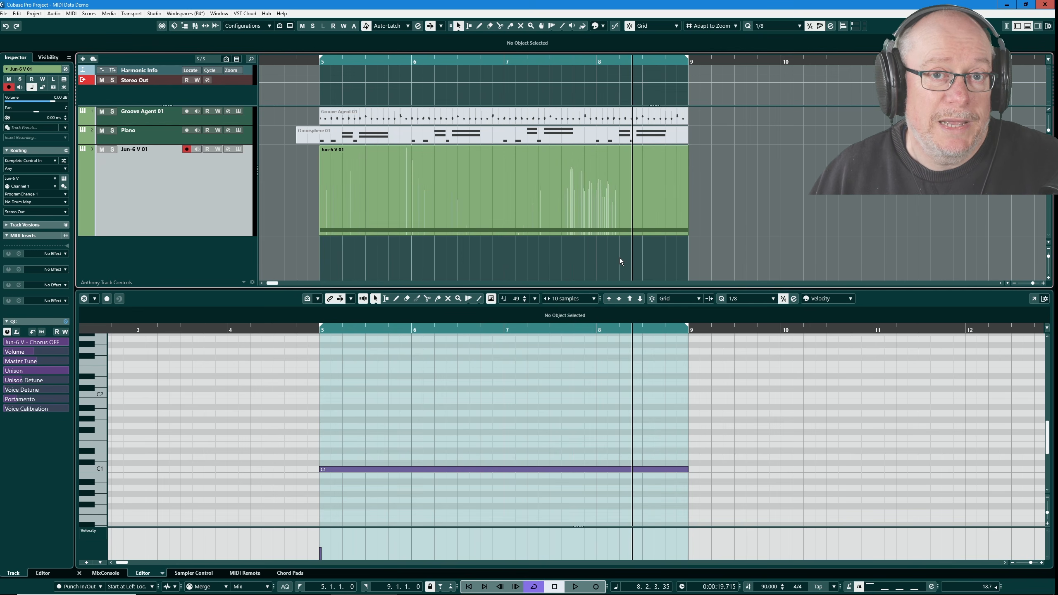
Show a Pitchbend controller lane below the velocity lane in the key editor and make it taller.
click(86, 562)
click(86, 562)
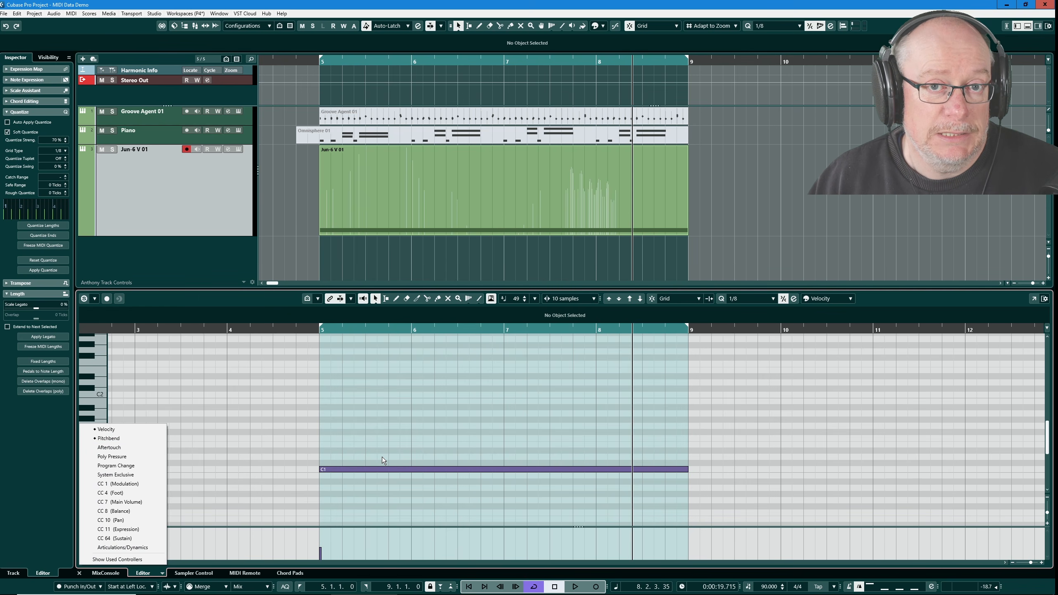
click(114, 439)
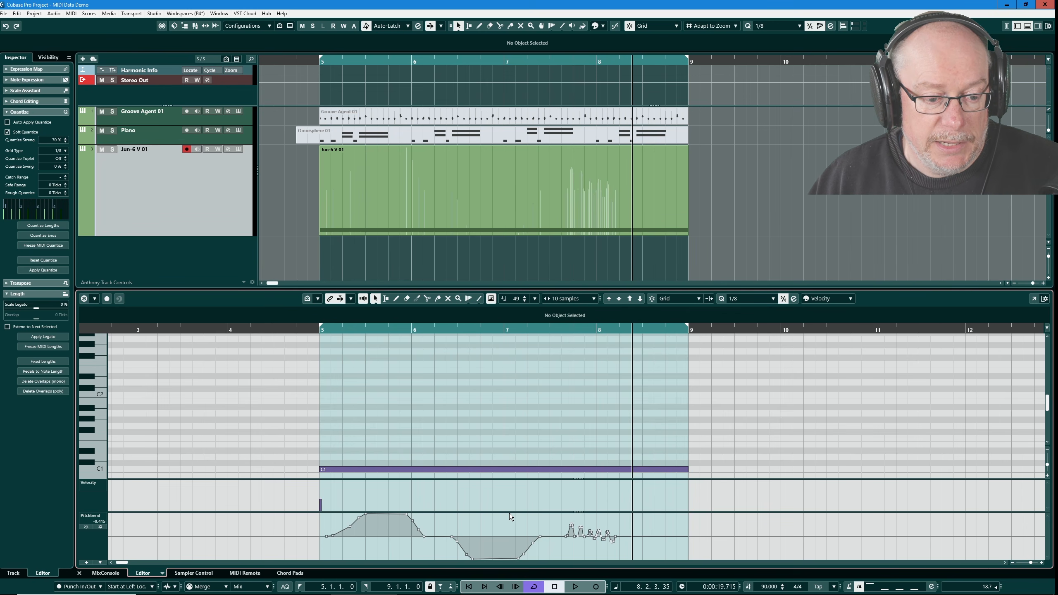
drag(511, 512, 519, 460)
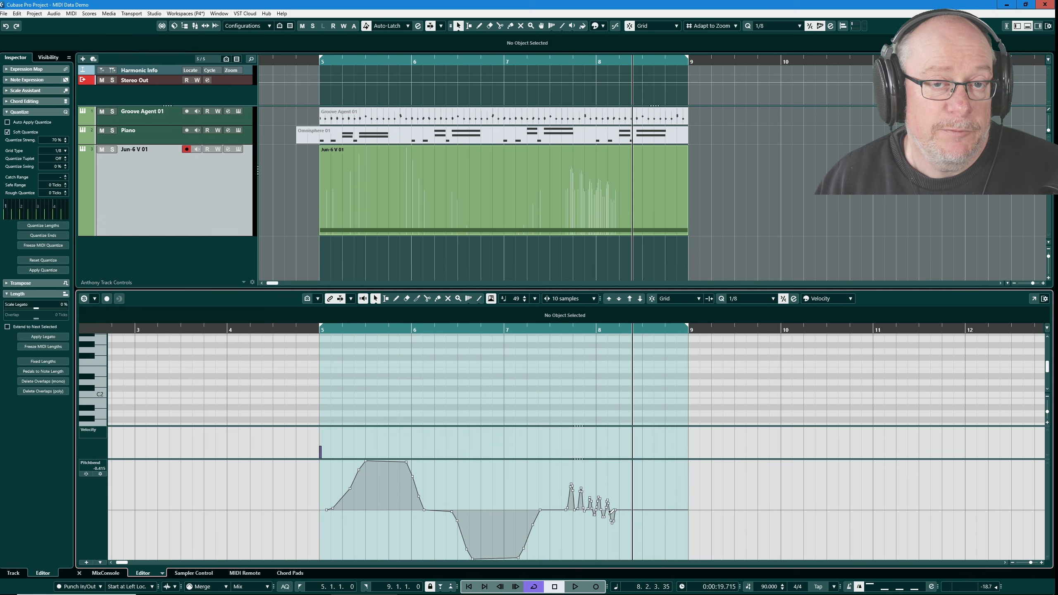
Play back the recorded pitchbend curve from bar 5.
key(KP_1)
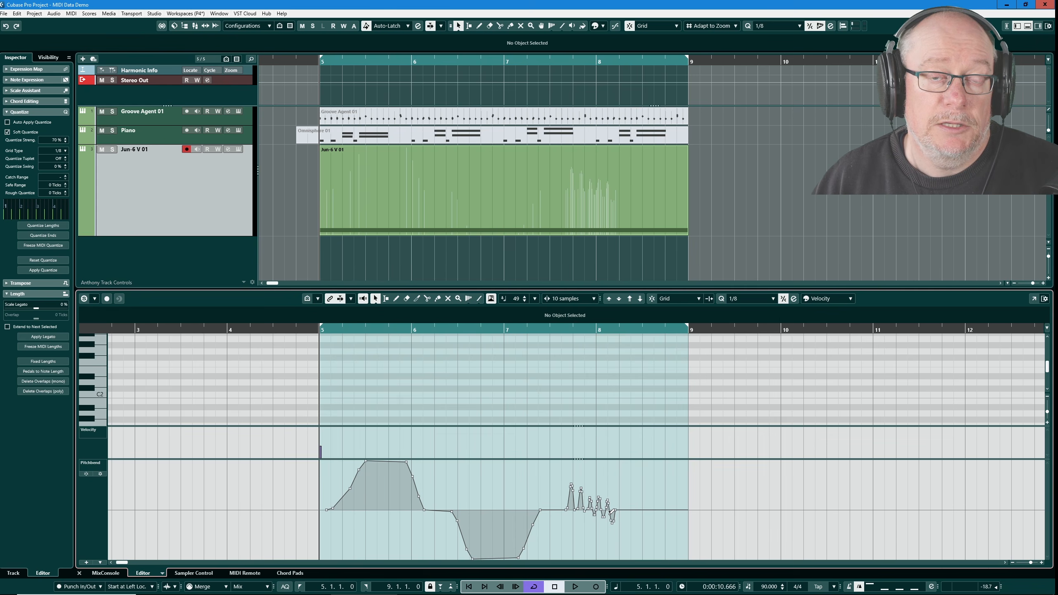
key(space)
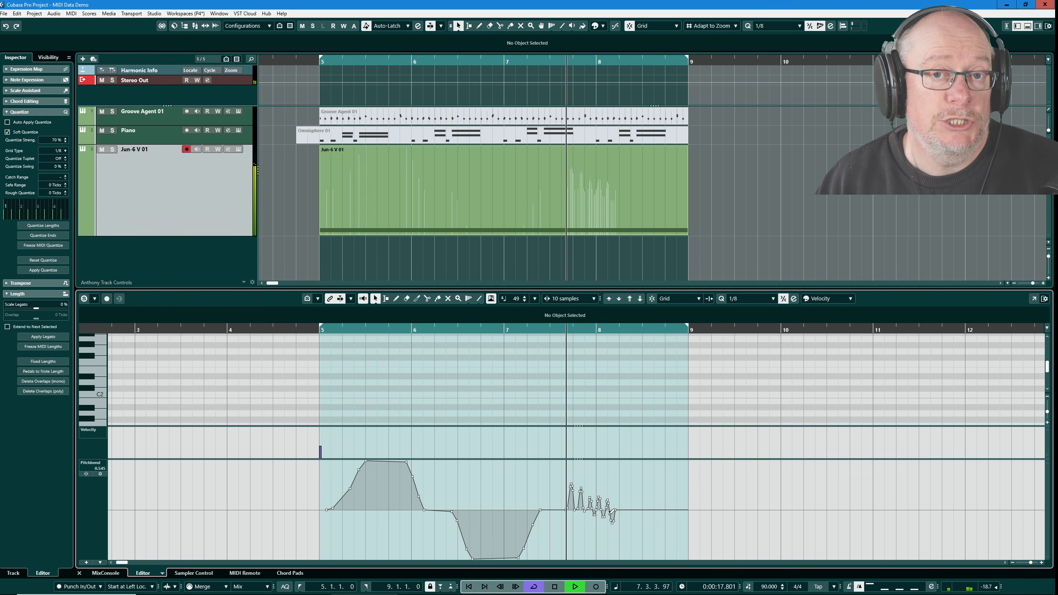
key(space)
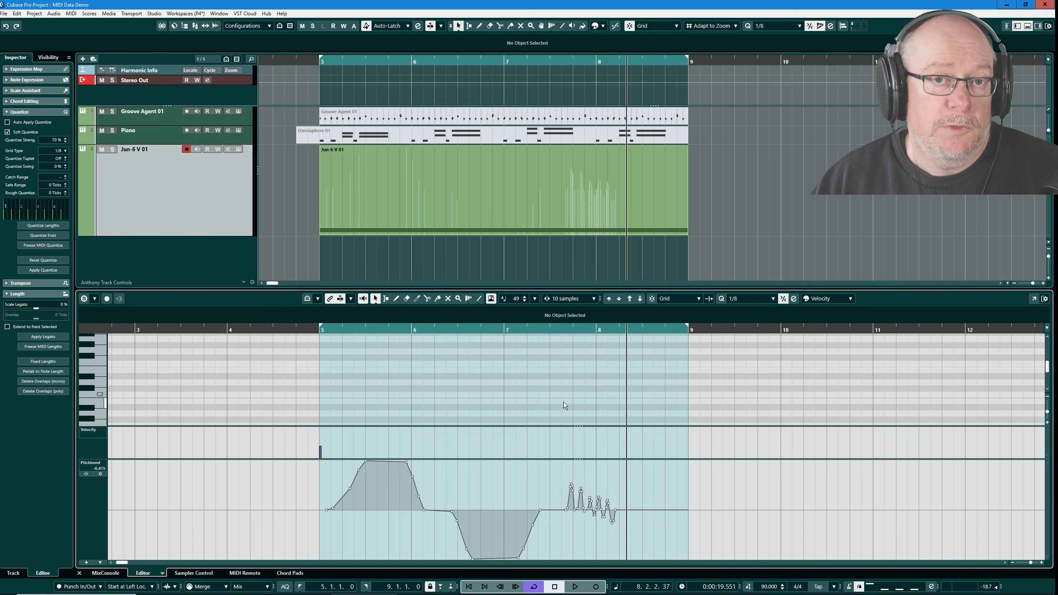
Examine the Jun-6 V 01 part's note and pitchbend events in the List Editor and close it.
click(71, 16)
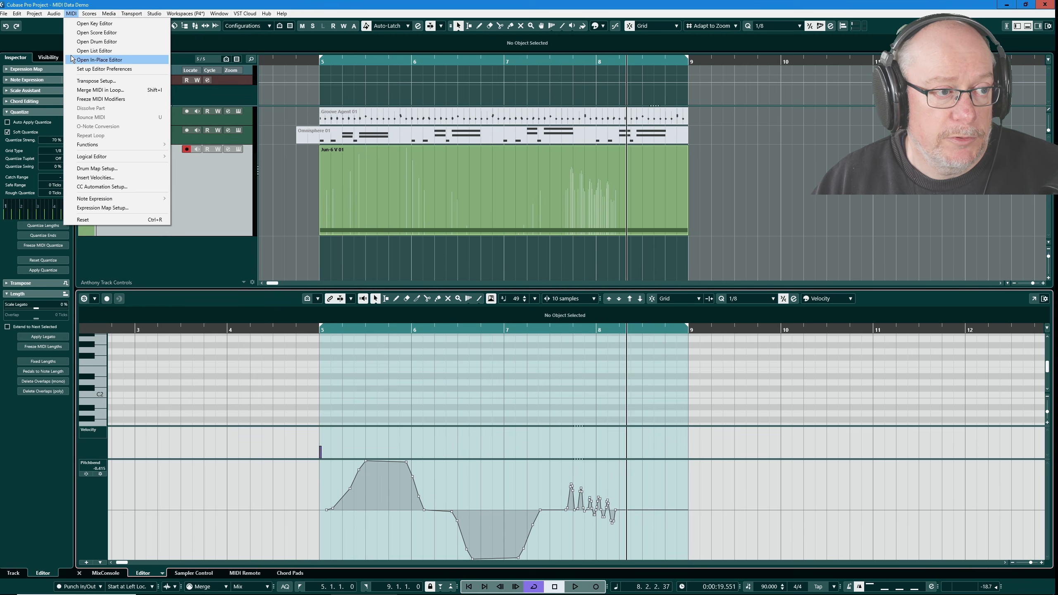
click(104, 51)
drag(549, 142, 326, 117)
scroll(414, 305, up, 4)
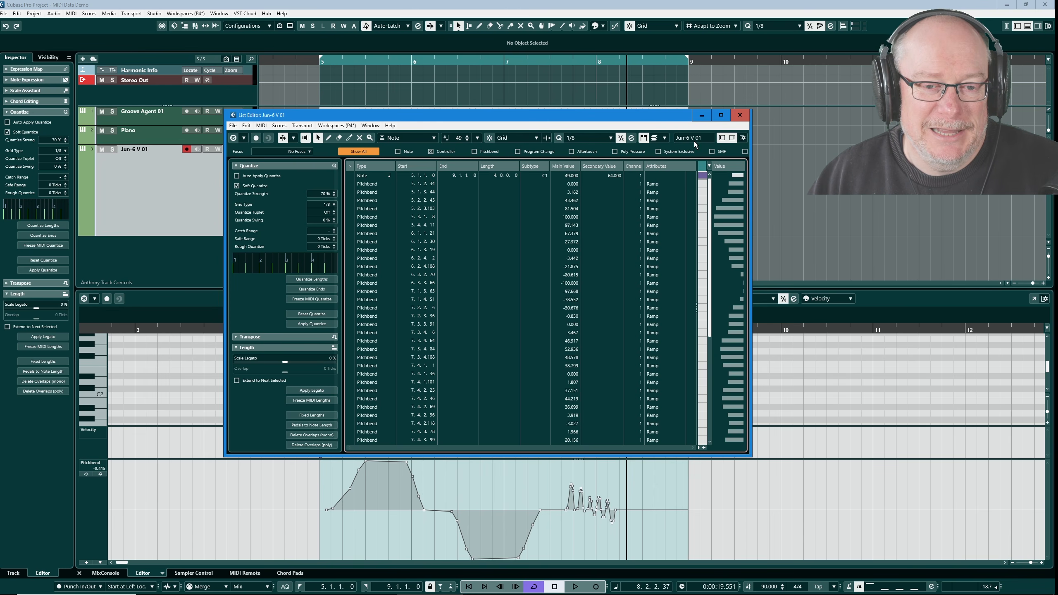
click(740, 115)
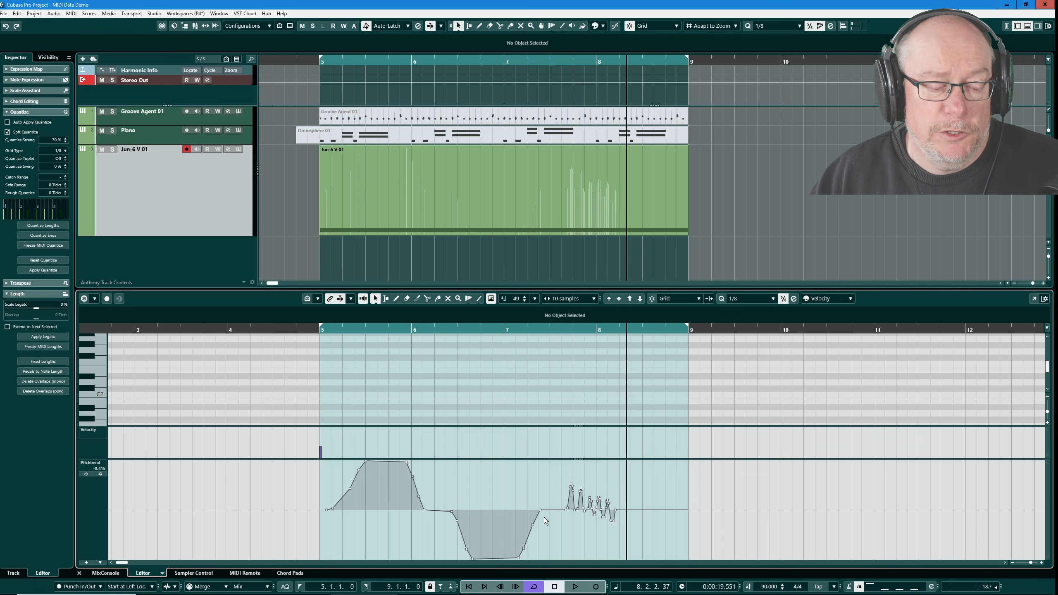
Delete the pitchbend points between about 7.2 and 8.1 in the controller lane and play back the altered curve from late bar 6.
drag(515, 476, 599, 531)
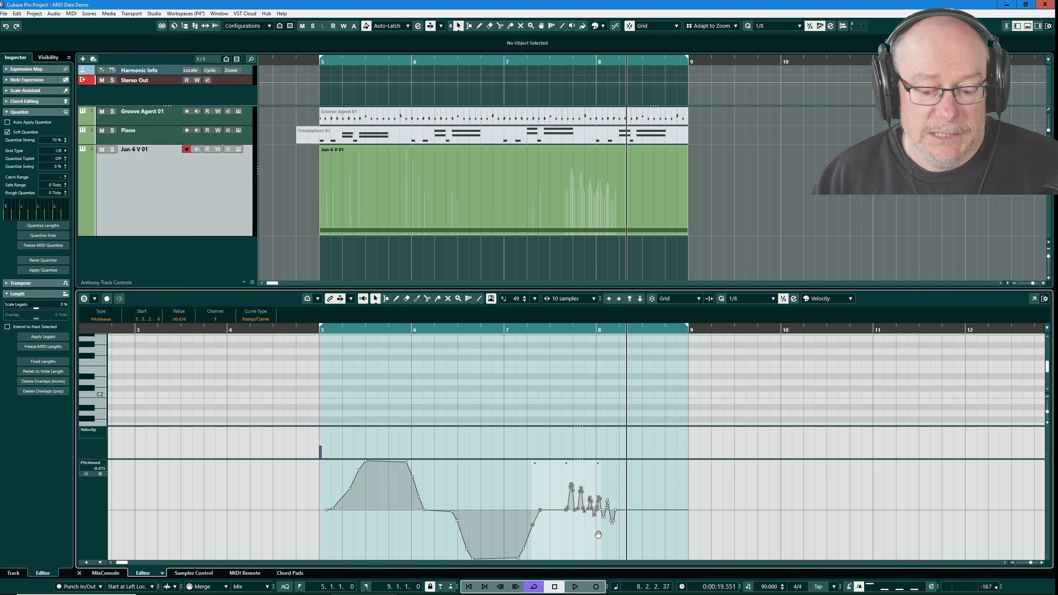
key(Delete)
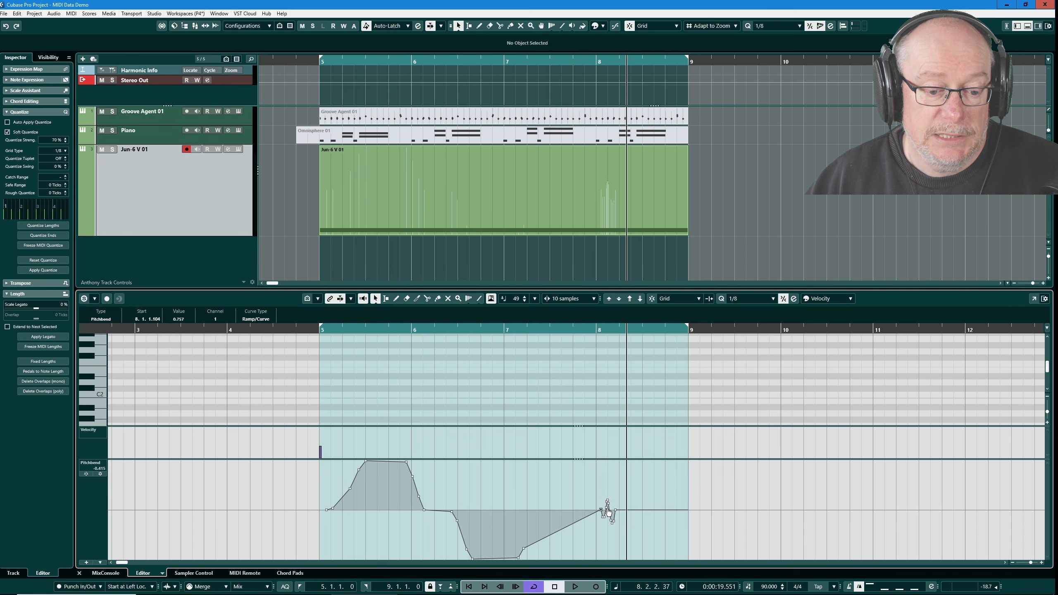
click(495, 63)
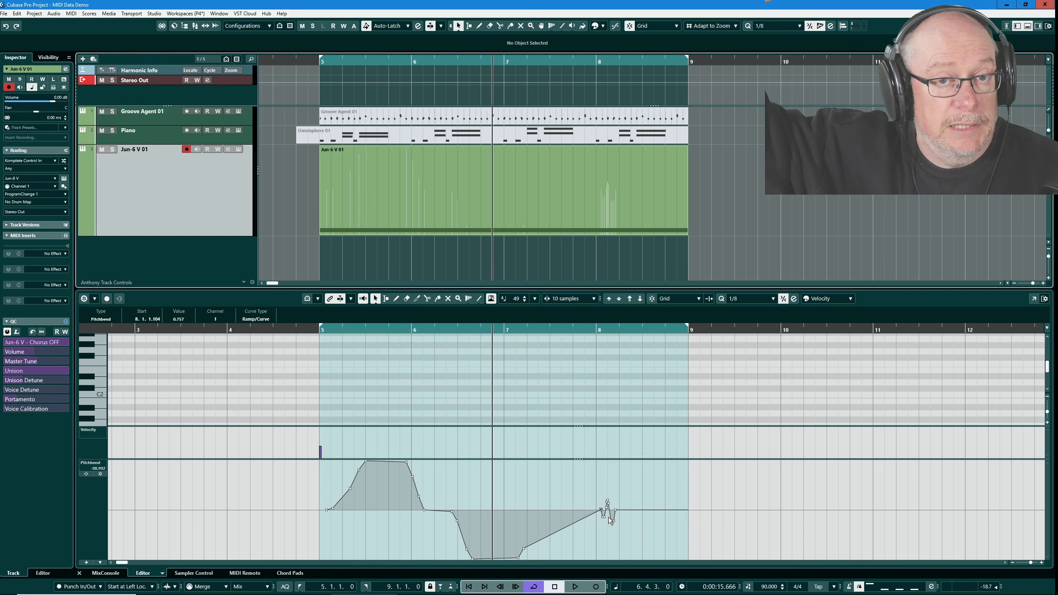
key(space)
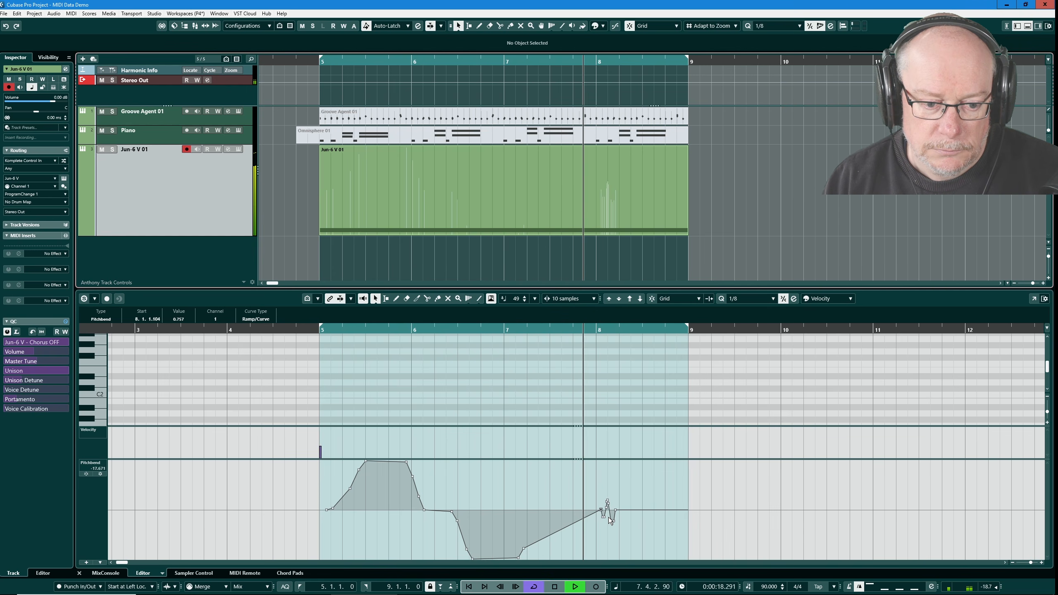
key(space)
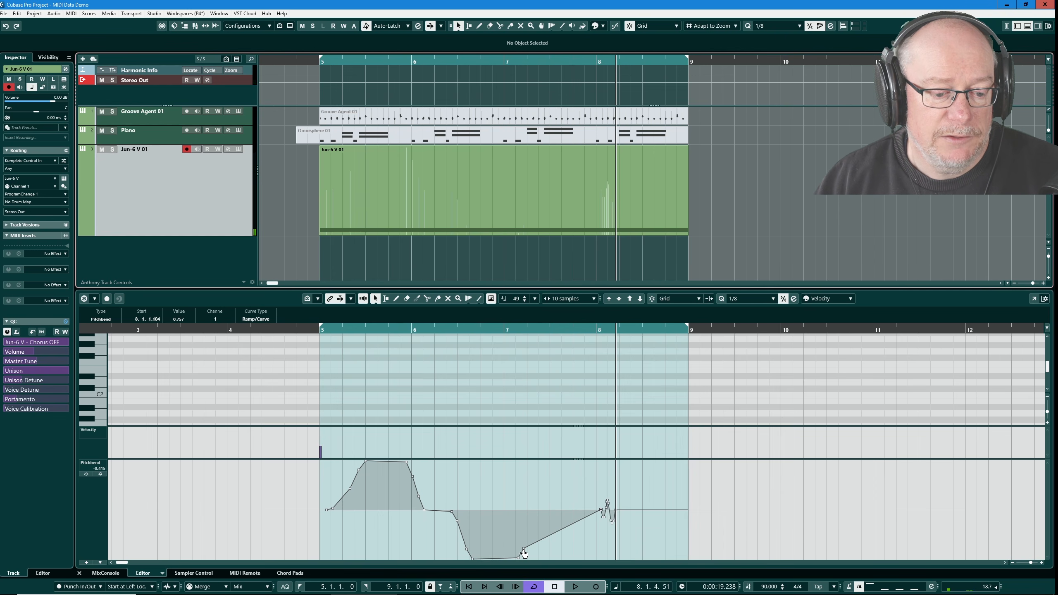
mouse_move(600, 514)
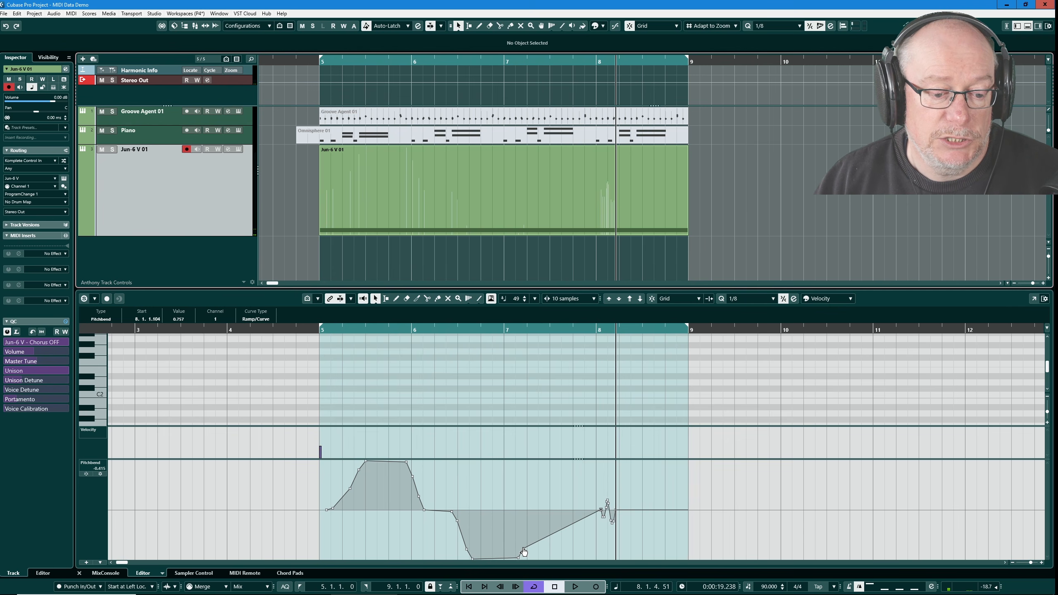
Bend the straight pitchbend ramp between about bars 7.2 and 8 into a smooth rounded curve bulging toward the centre line.
mouse_move(523, 550)
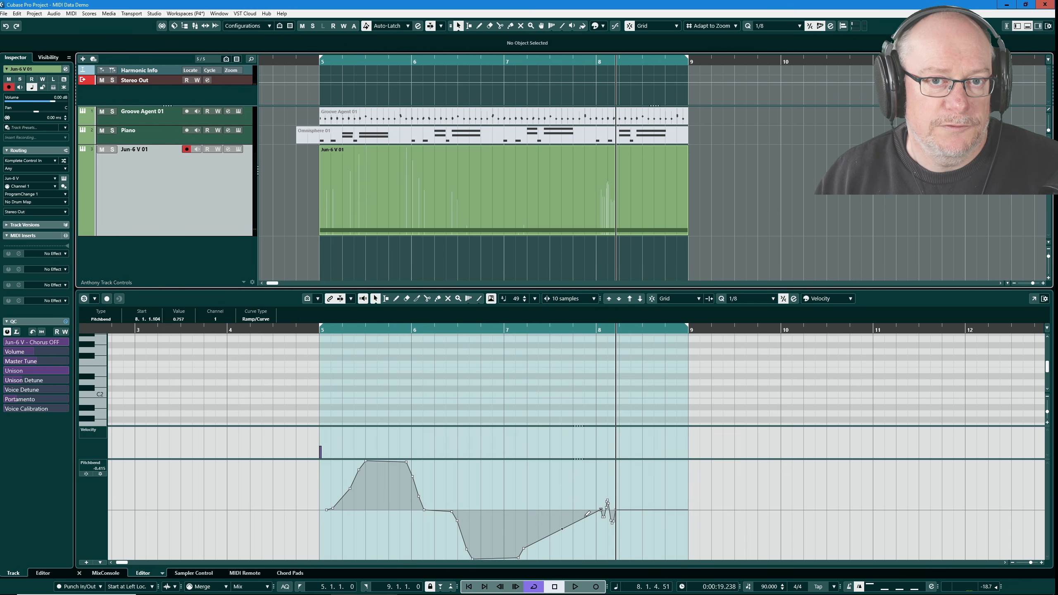
click(583, 529)
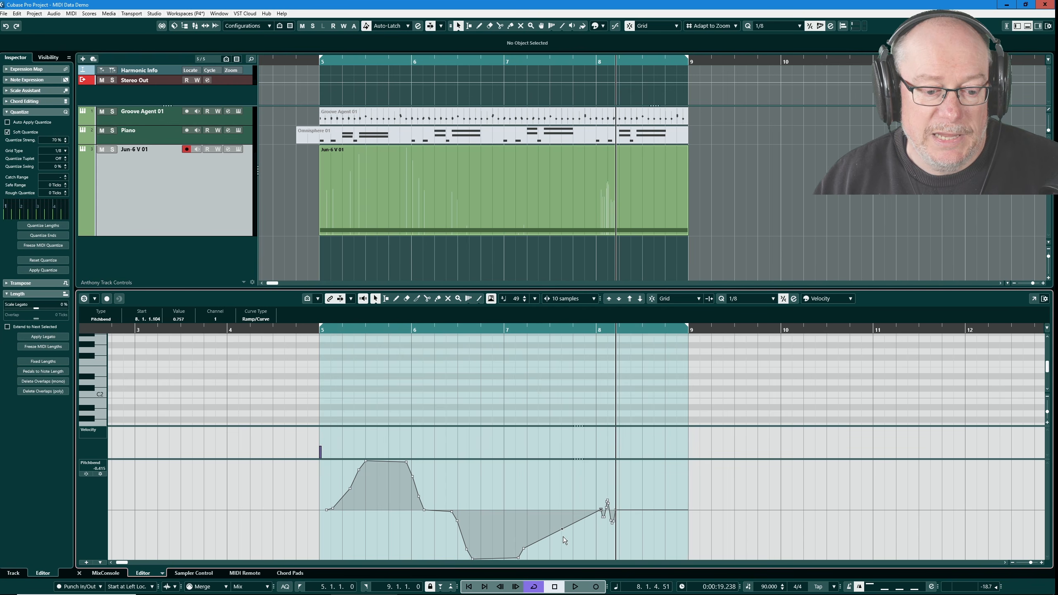
mouse_move(562, 529)
mouse_down()
mouse_move(561, 542)
mouse_move(541, 519)
mouse_move(569, 539)
mouse_move(552, 524)
mouse_up()
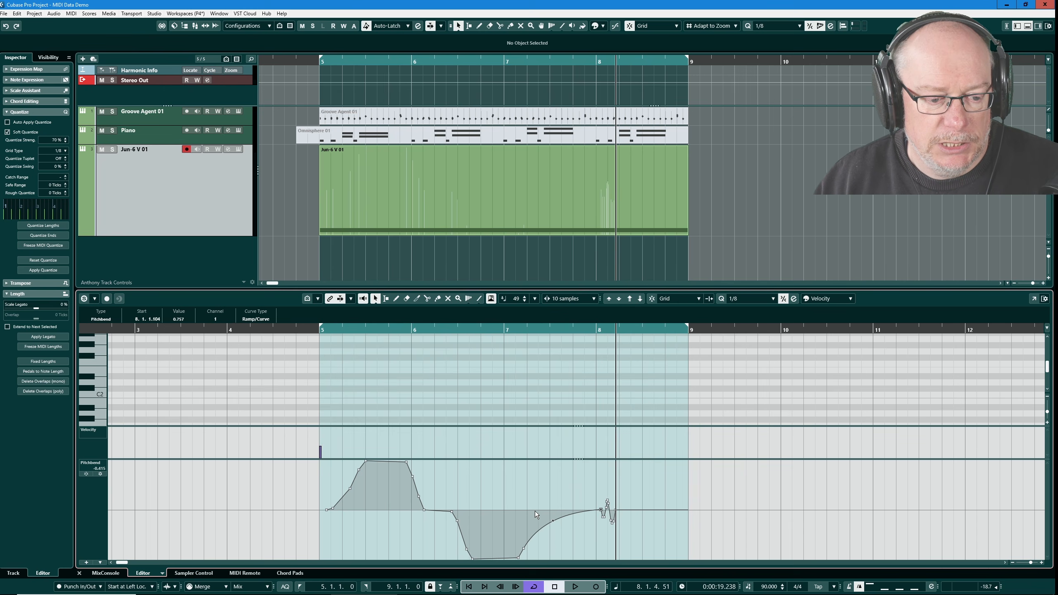
Remove the Pitchbend controller lane from the key editor, and show it again with a taller height.
right_click(89, 499)
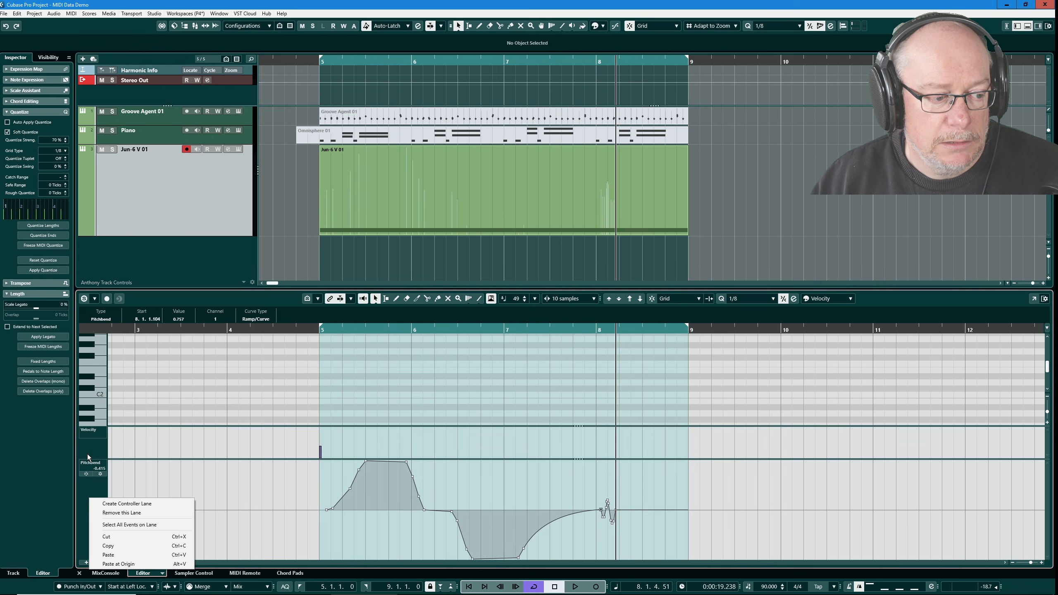
click(118, 513)
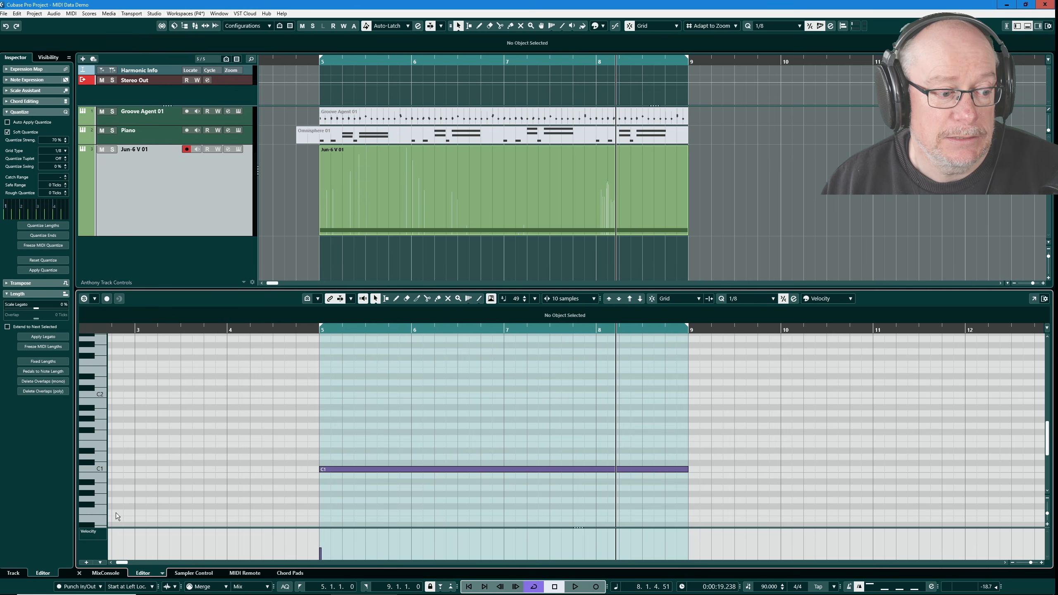
click(85, 562)
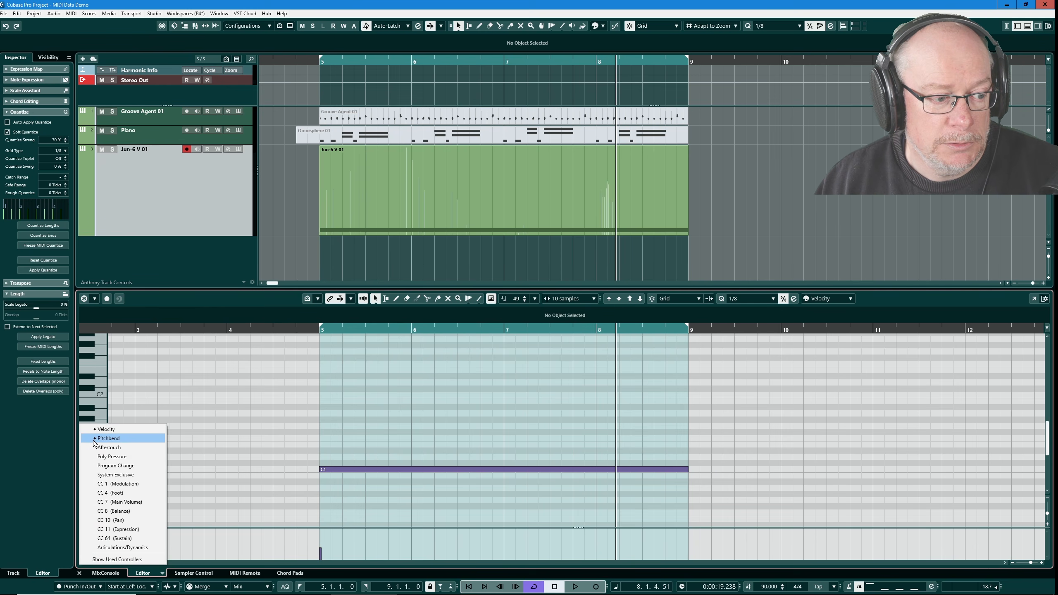
click(109, 438)
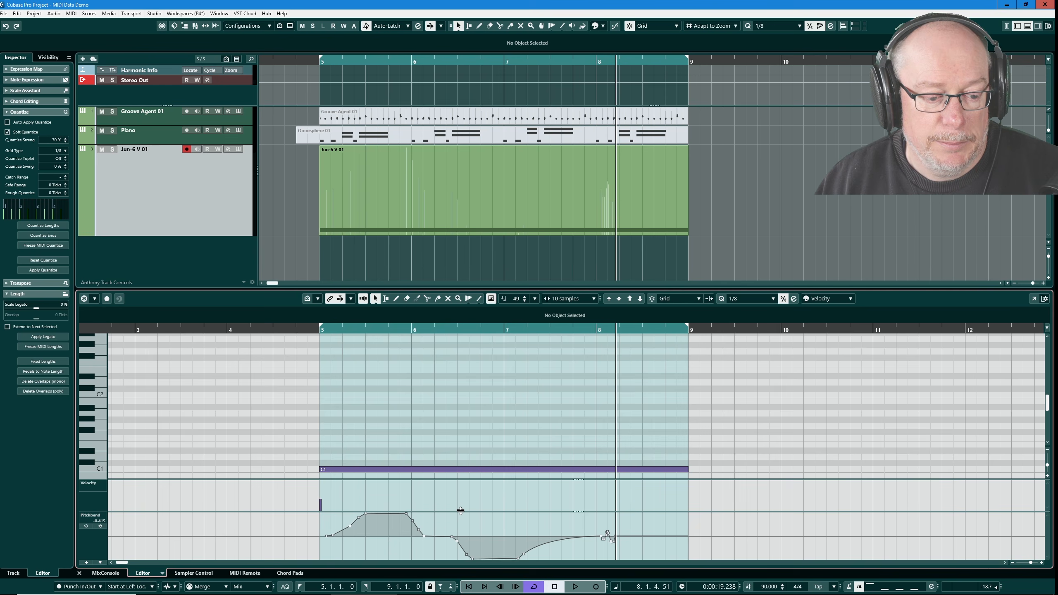
drag(458, 511, 456, 440)
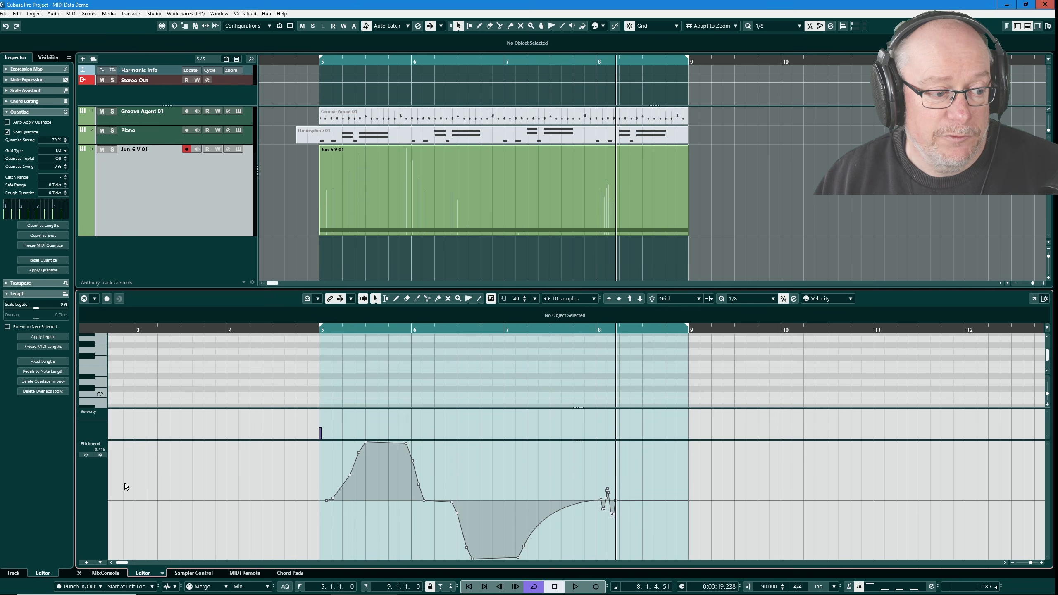
Delete all events on the Pitchbend lane and make the lane shorter so the C1 note is in view.
right_click(93, 483)
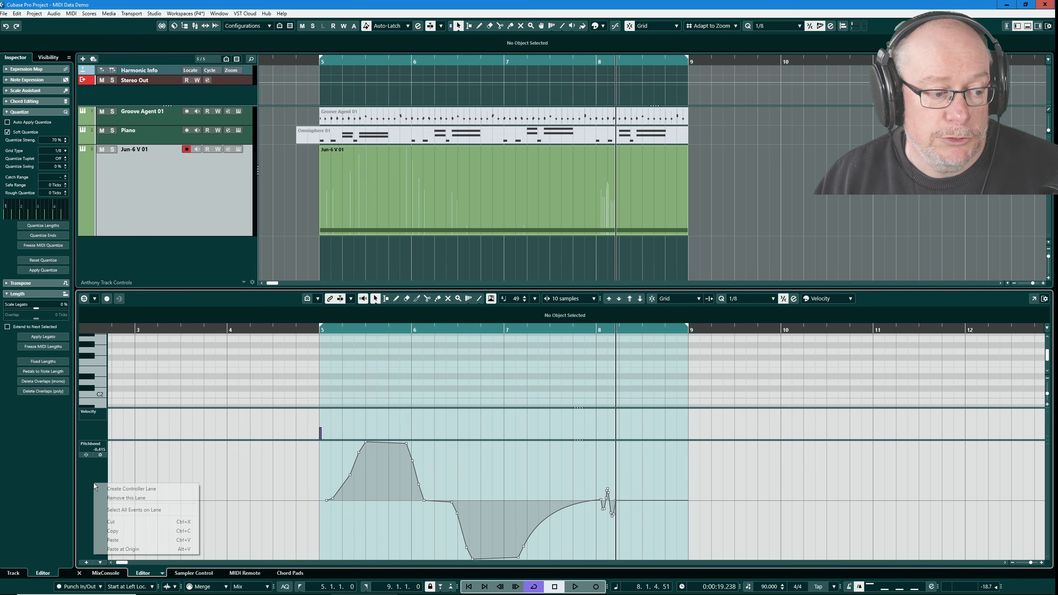
click(139, 511)
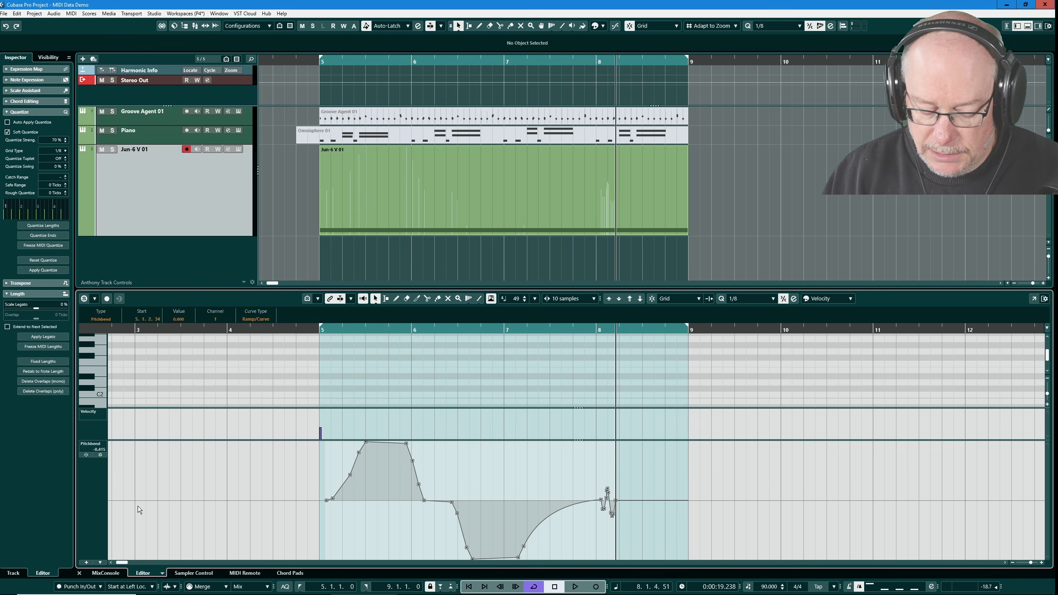
key(Delete)
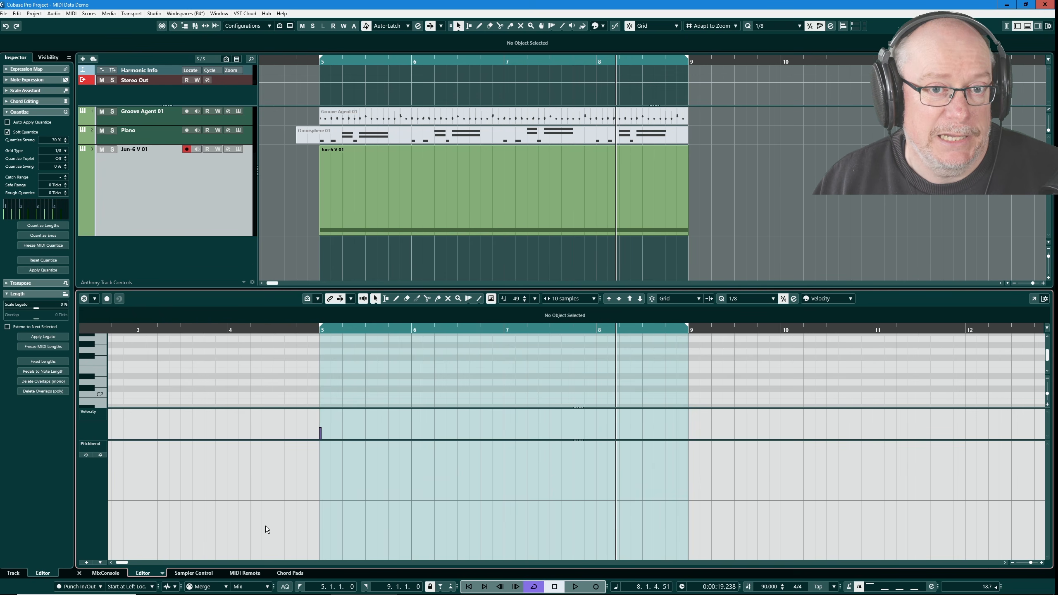
drag(467, 440, 440, 511)
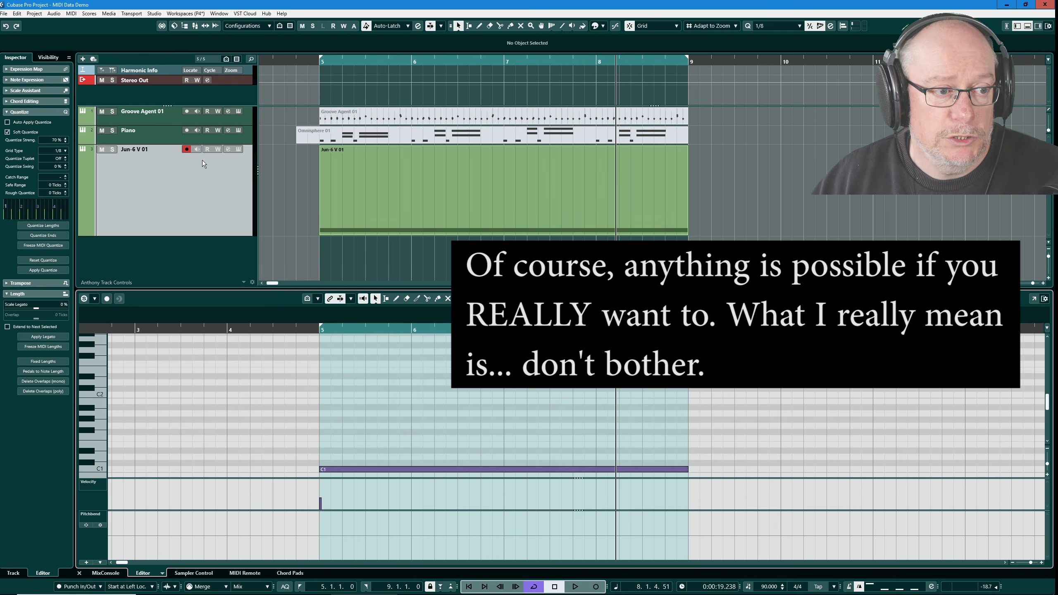
Examine the Jun-6 V instrument's advanced section, including its aftertouch assignment, and close the instrument window.
click(239, 149)
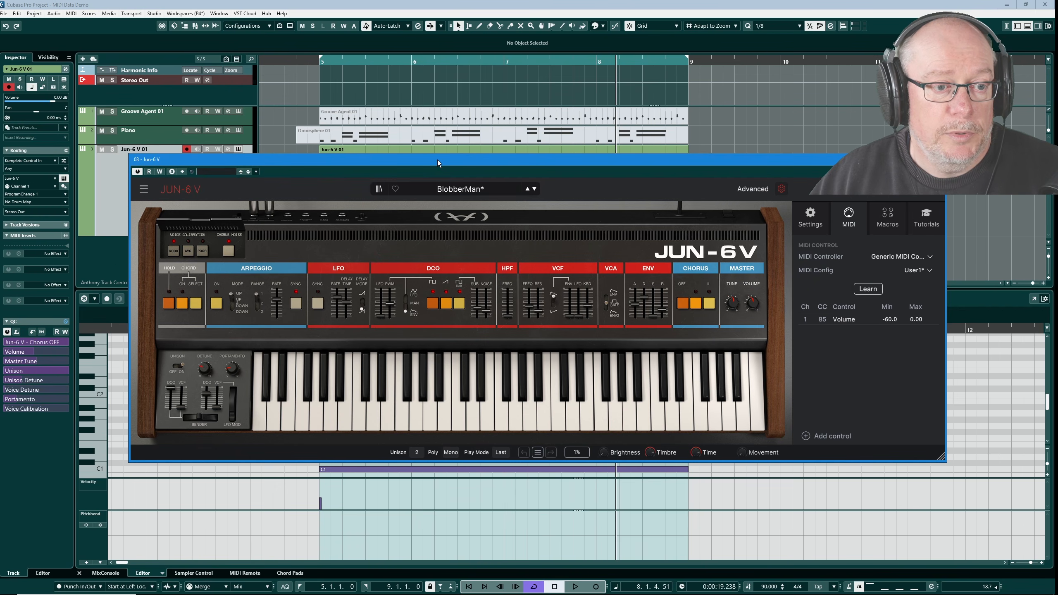
drag(438, 160, 381, 131)
click(696, 160)
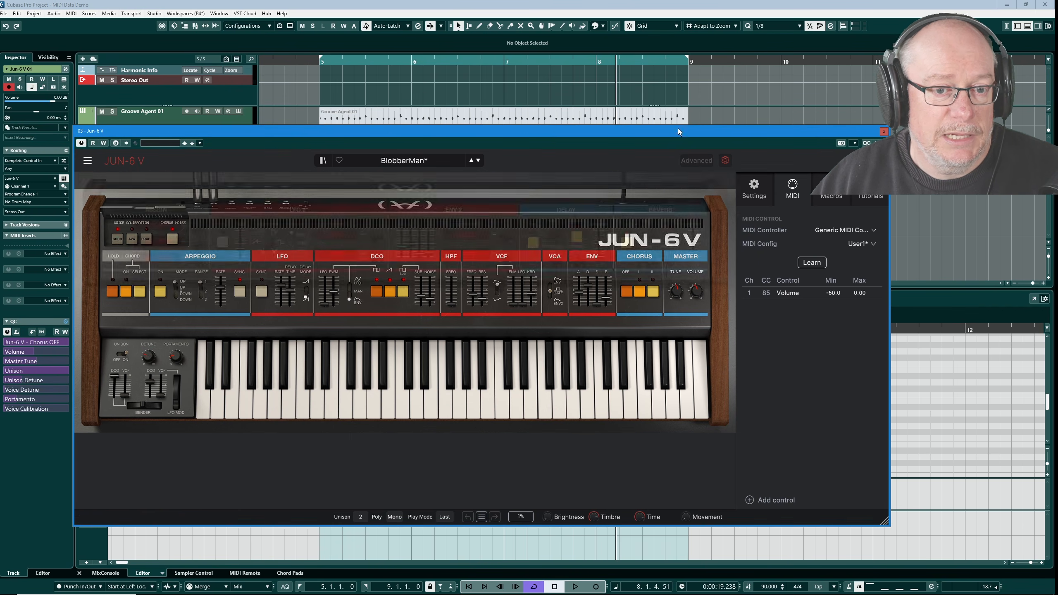
drag(675, 125, 683, 86)
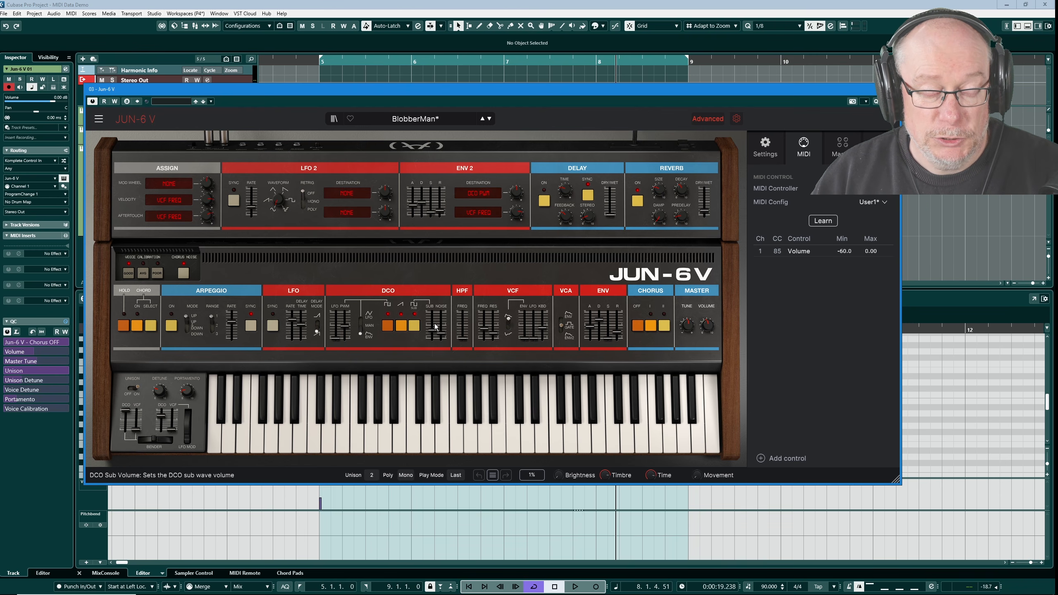
mouse_move(467, 323)
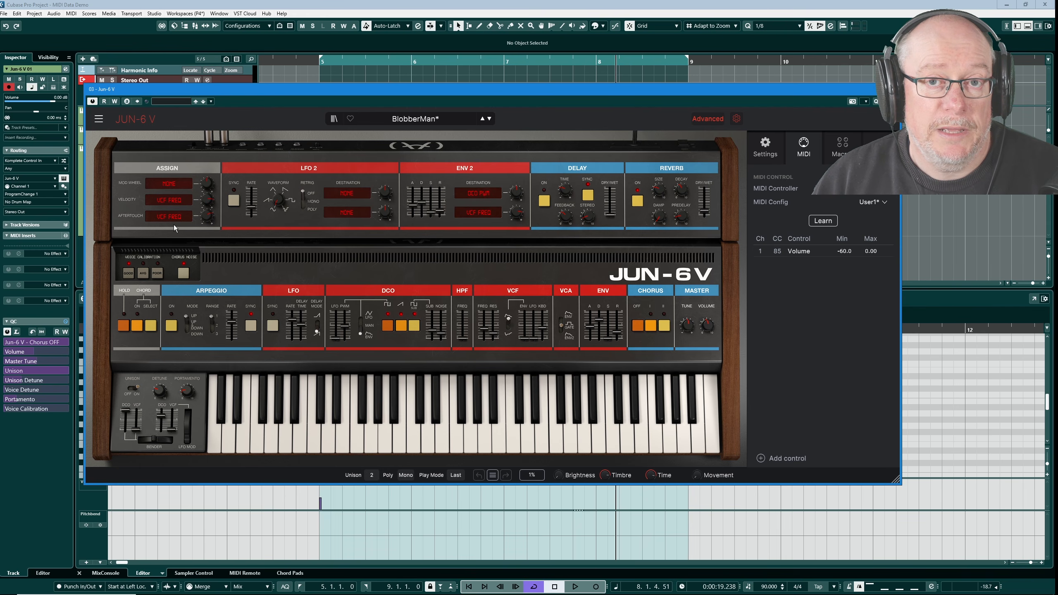
click(893, 88)
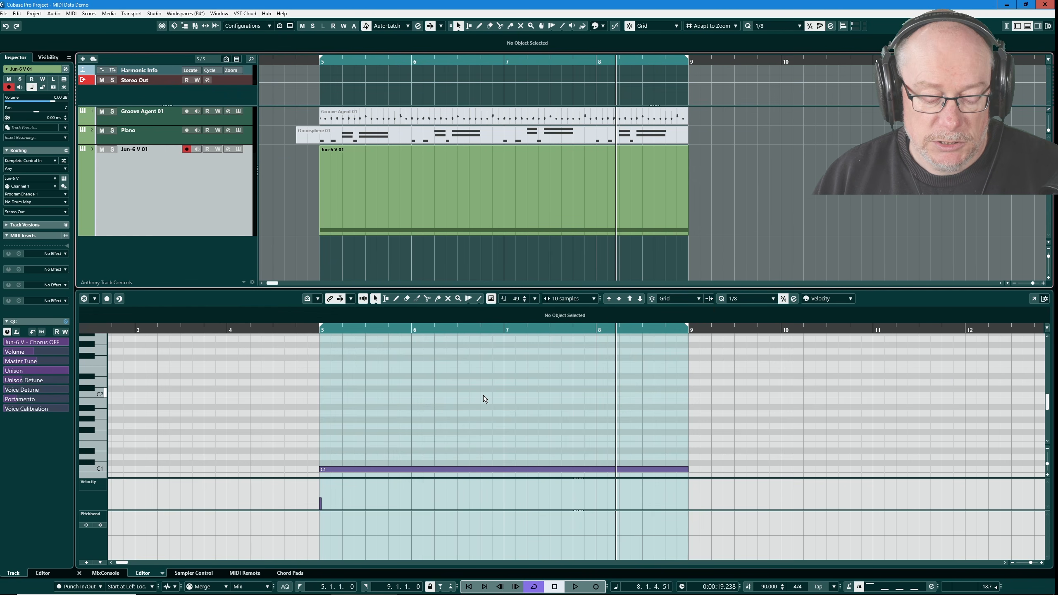
Erase the C1 note from the Jun-6 V 01 part and record a new held C1 with aftertouch from bar 5.
right_click(461, 413)
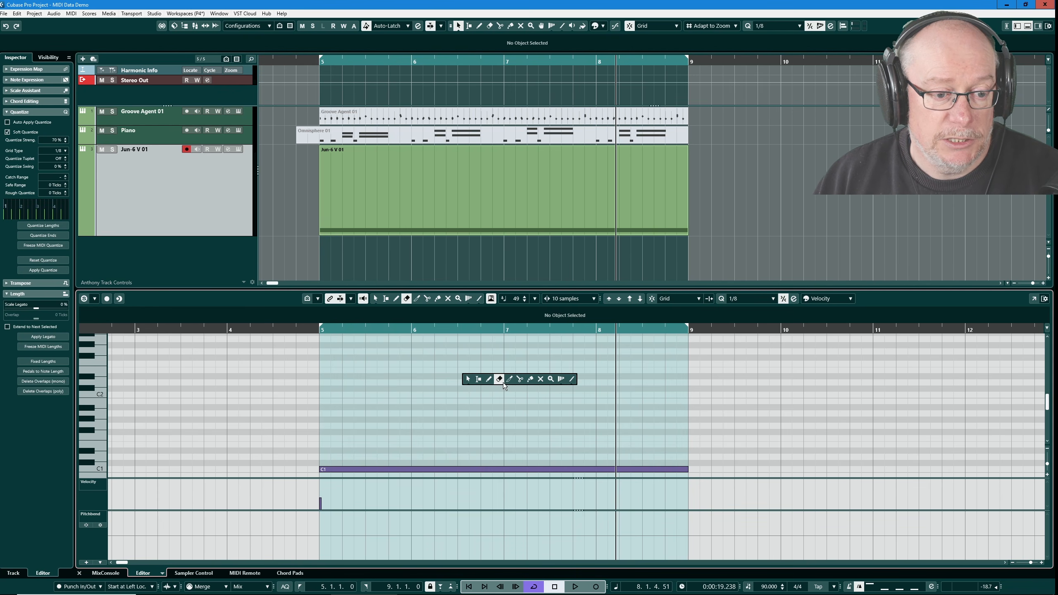
click(501, 381)
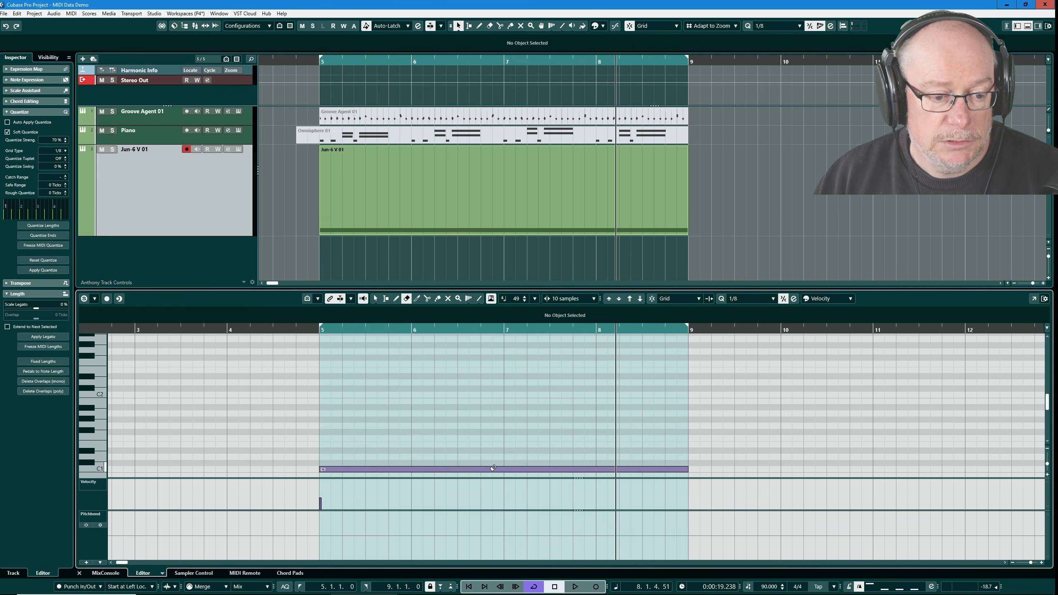
click(493, 469)
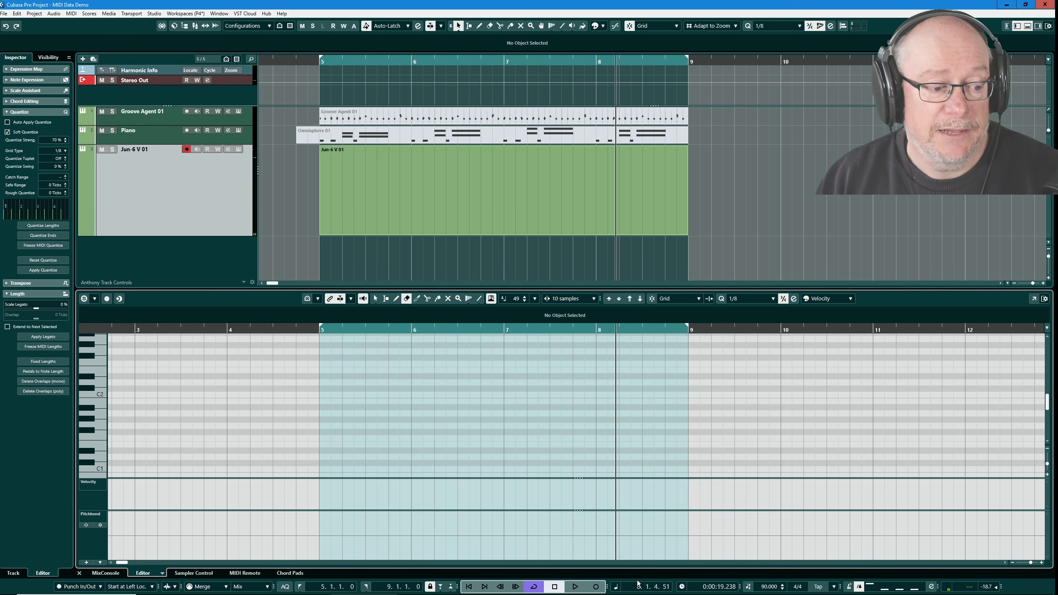
key(KP_Multiply)
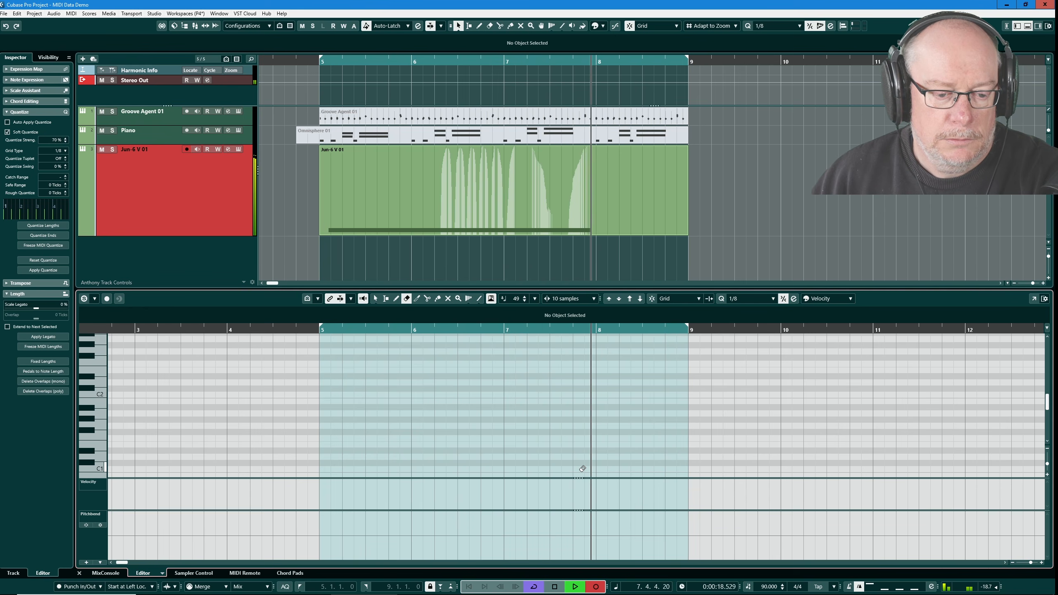
key(space)
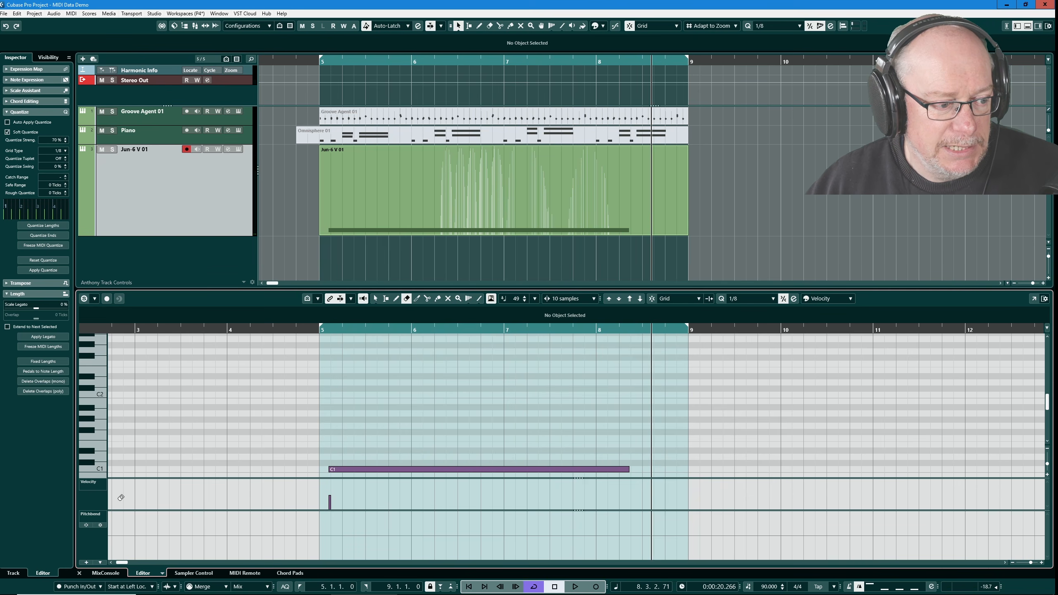
Replace the Pitchbend controller lane with an Aftertouch lane and make it taller.
right_click(92, 541)
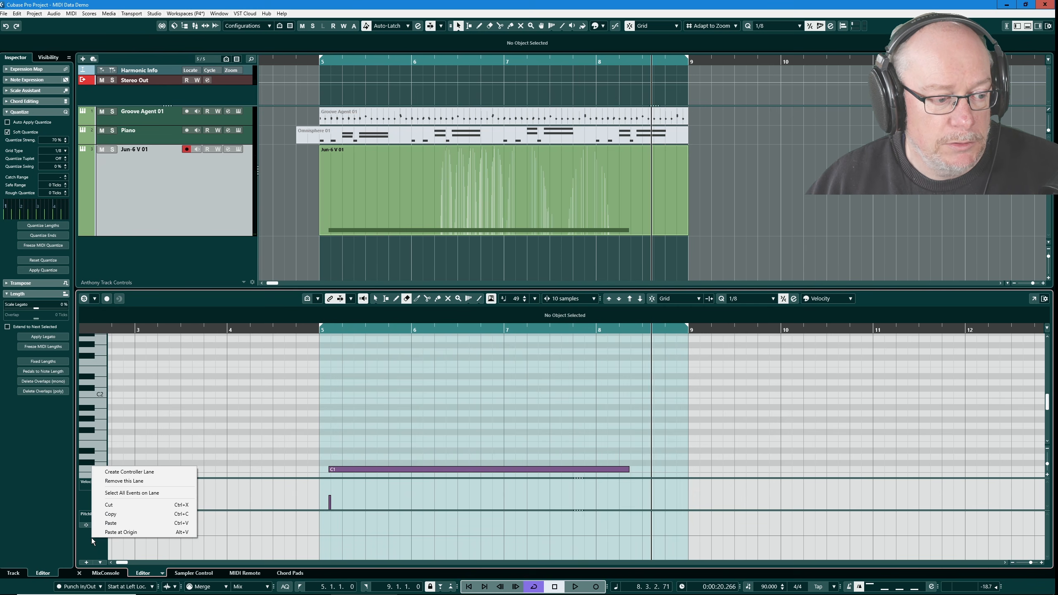
click(129, 480)
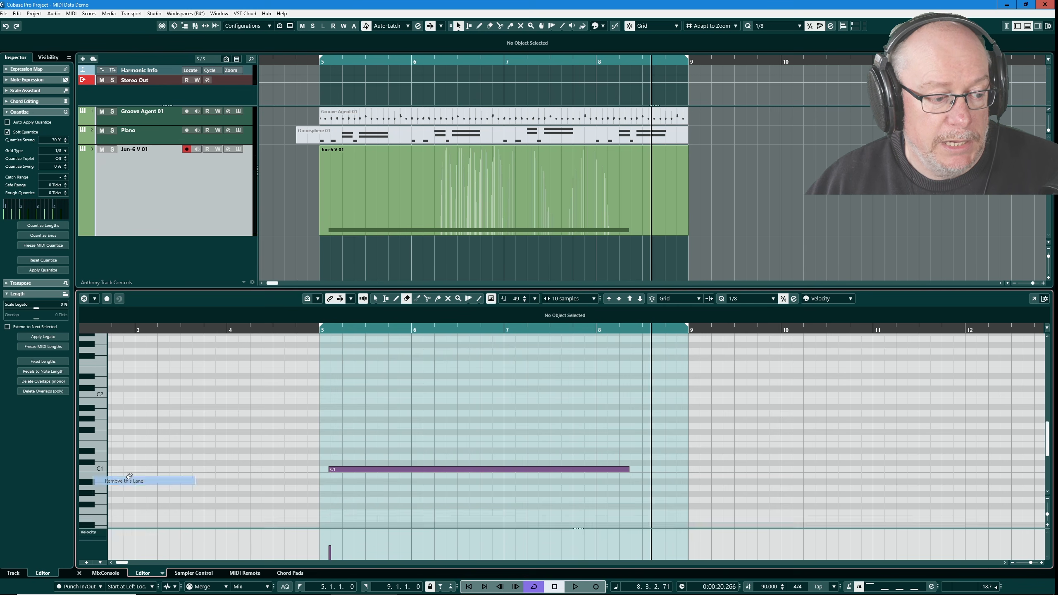
click(87, 562)
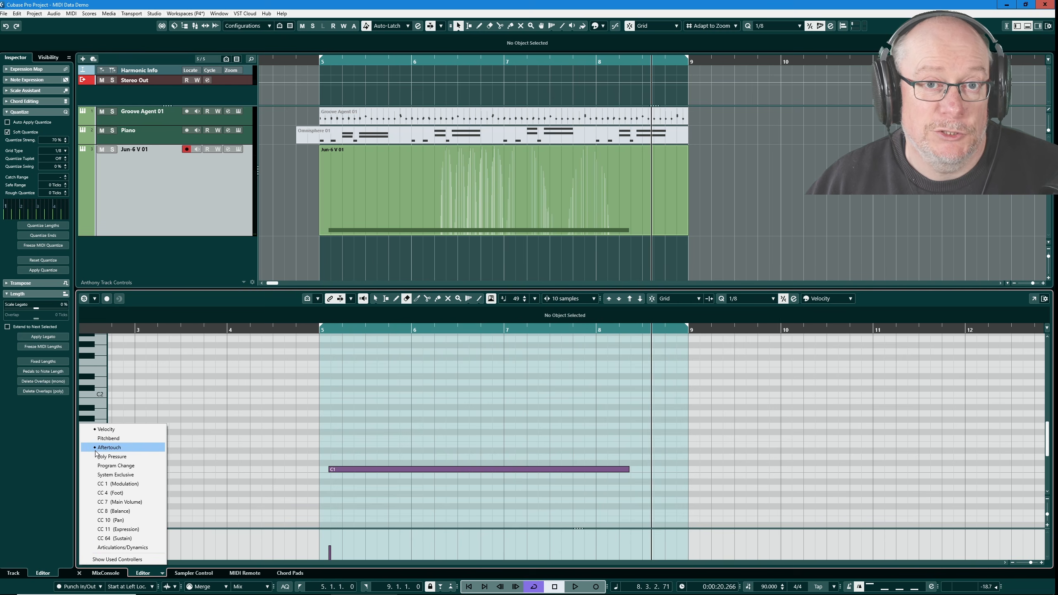
click(114, 447)
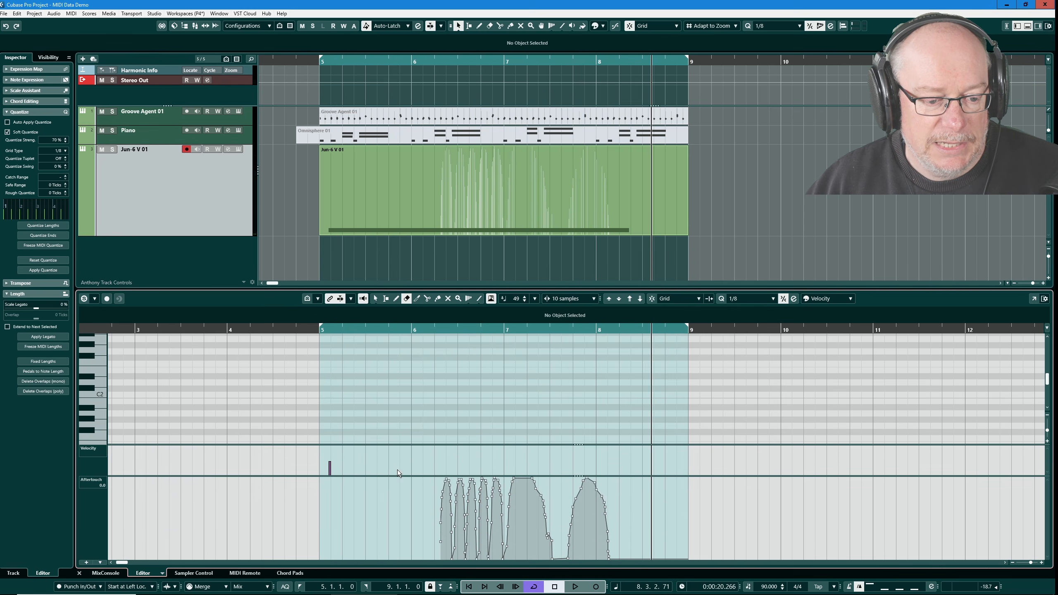
drag(398, 472, 400, 436)
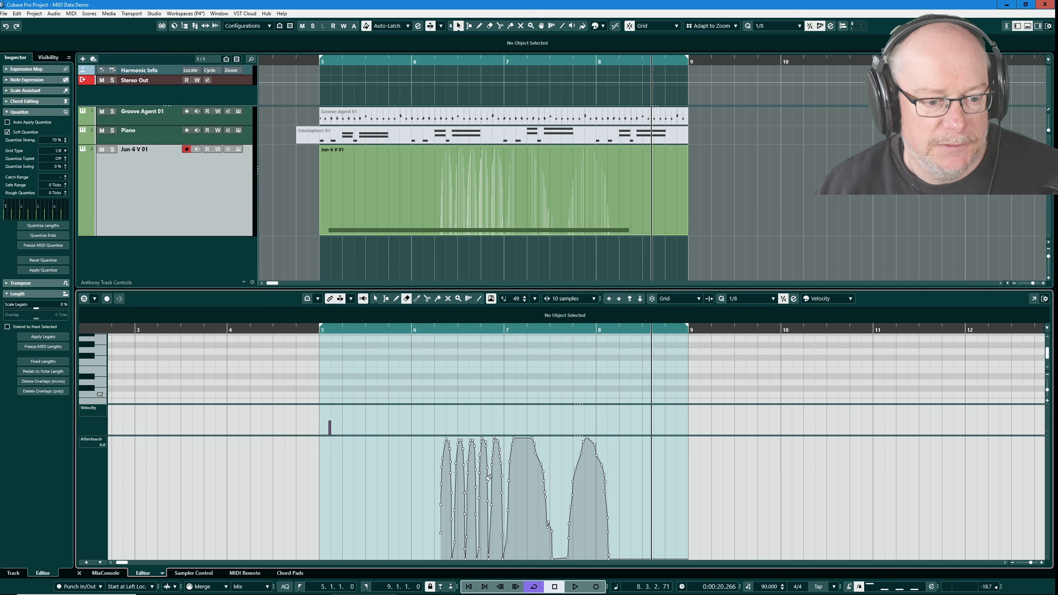
Play back the recorded aftertouch curve from early bar 6.
click(423, 60)
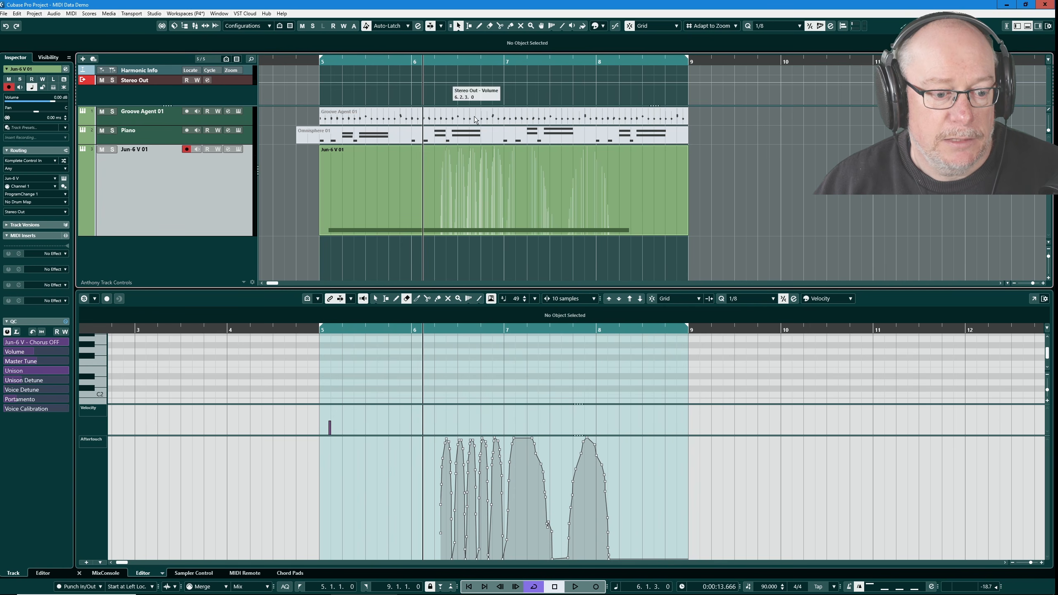
key(space)
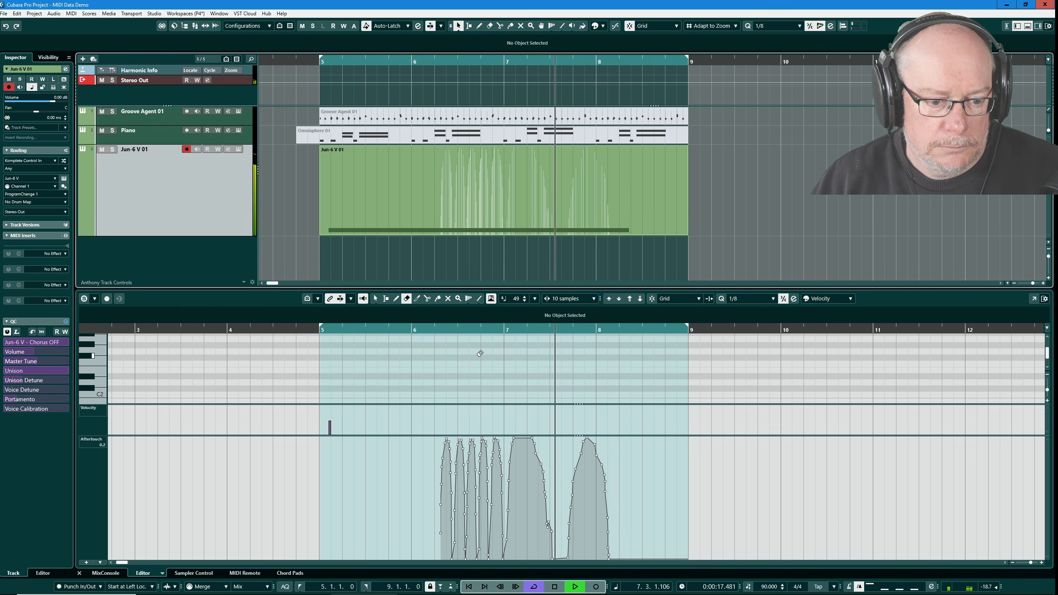
key(space)
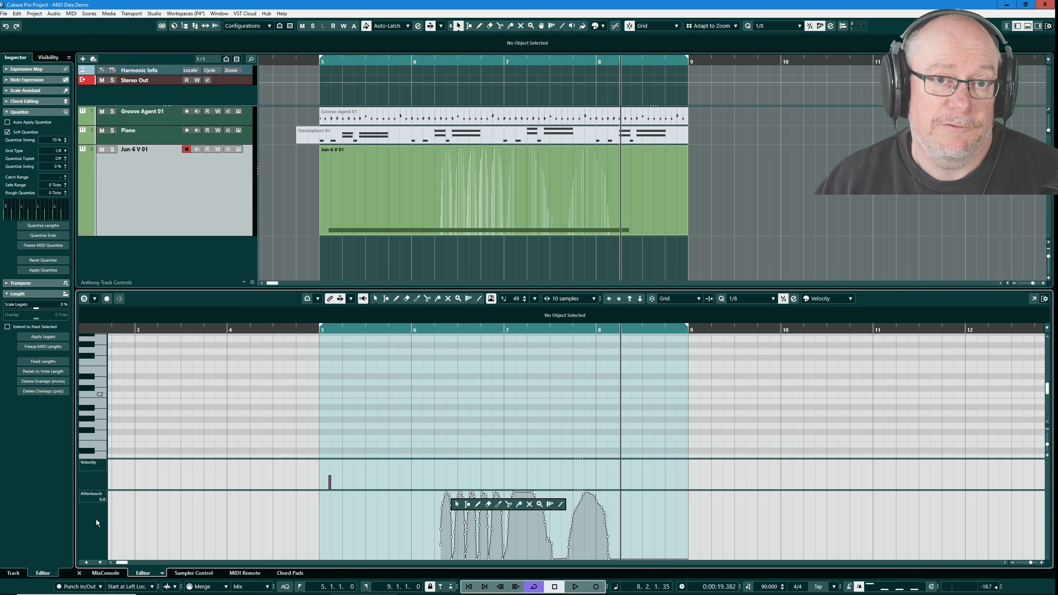
Delete all events on the Aftertouch lane and remove the lane from the key editor.
click(95, 519)
right_click(96, 520)
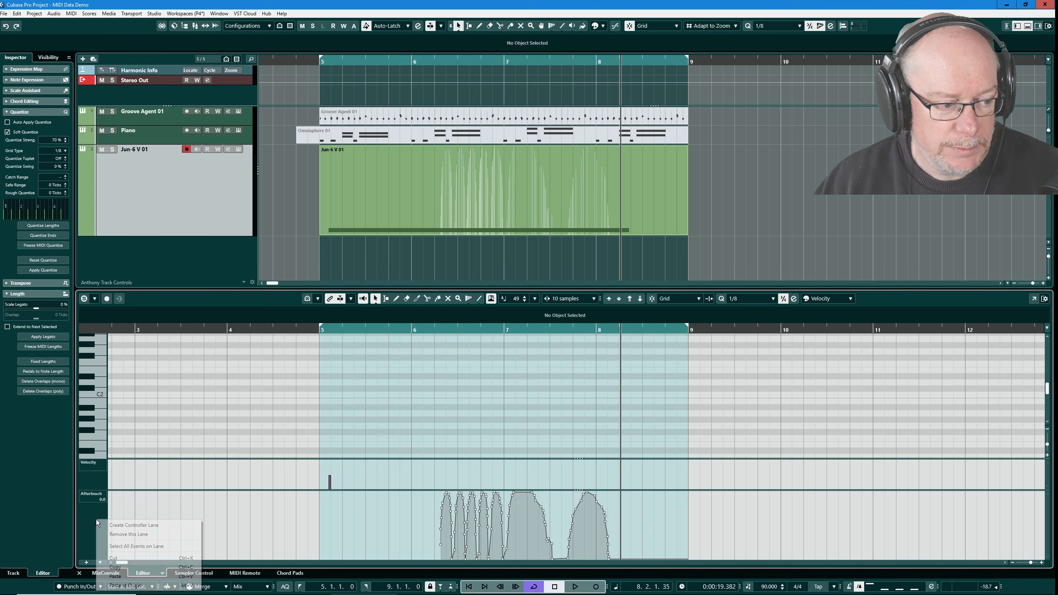
click(131, 545)
key(Delete)
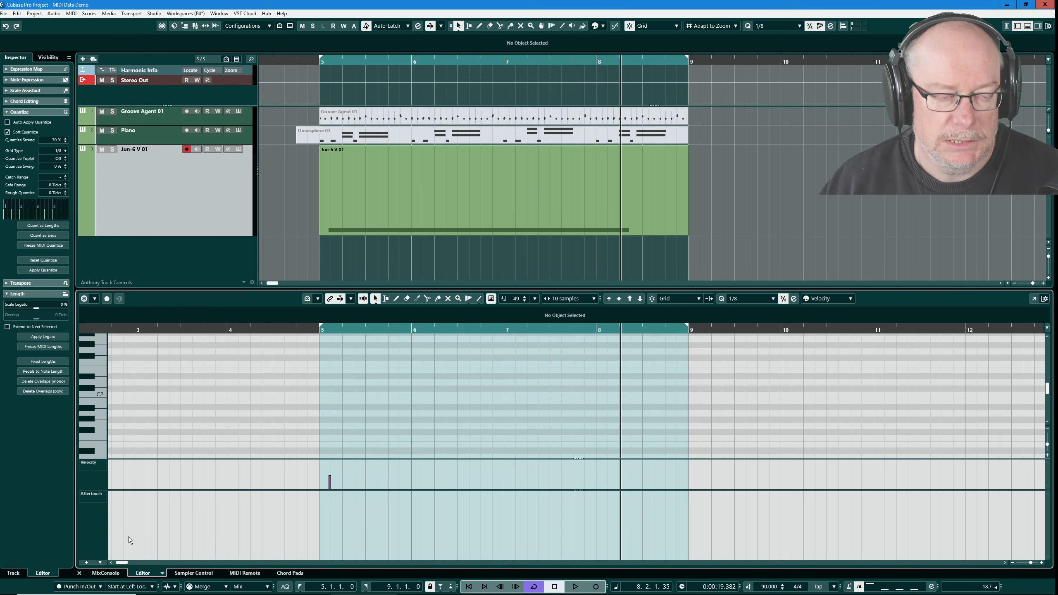
right_click(85, 514)
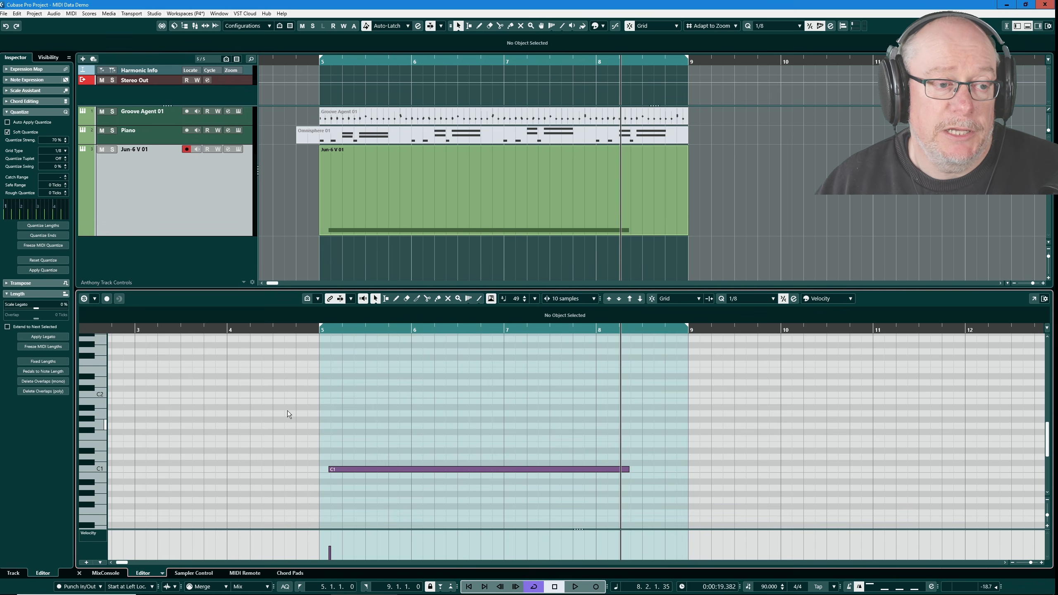
Open the Jun-6 V instrument, collapse its Advanced section and show its MIDI control mappings.
click(239, 149)
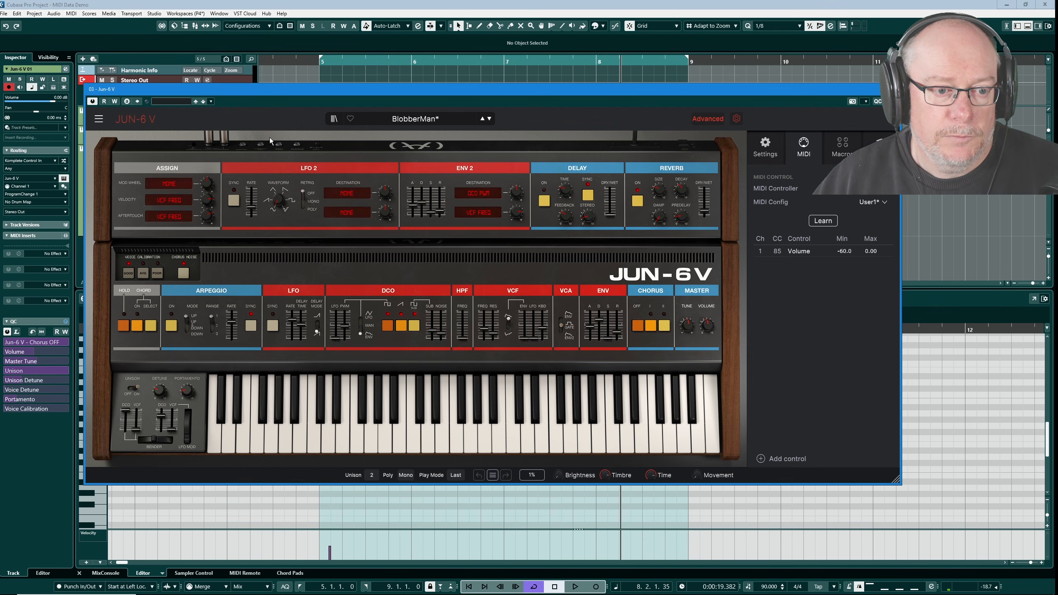
click(715, 119)
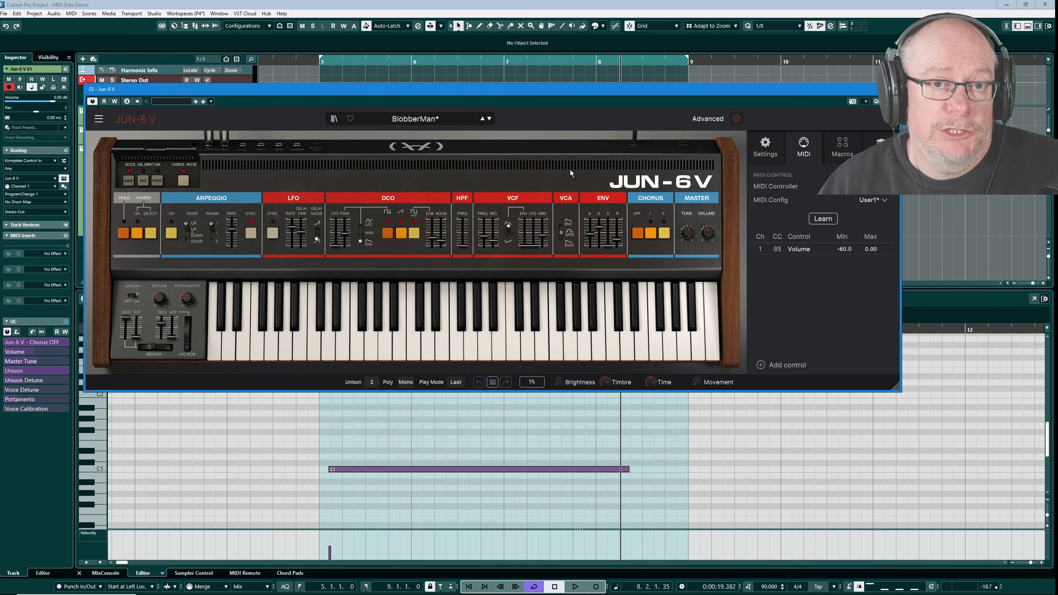
drag(516, 87, 504, 115)
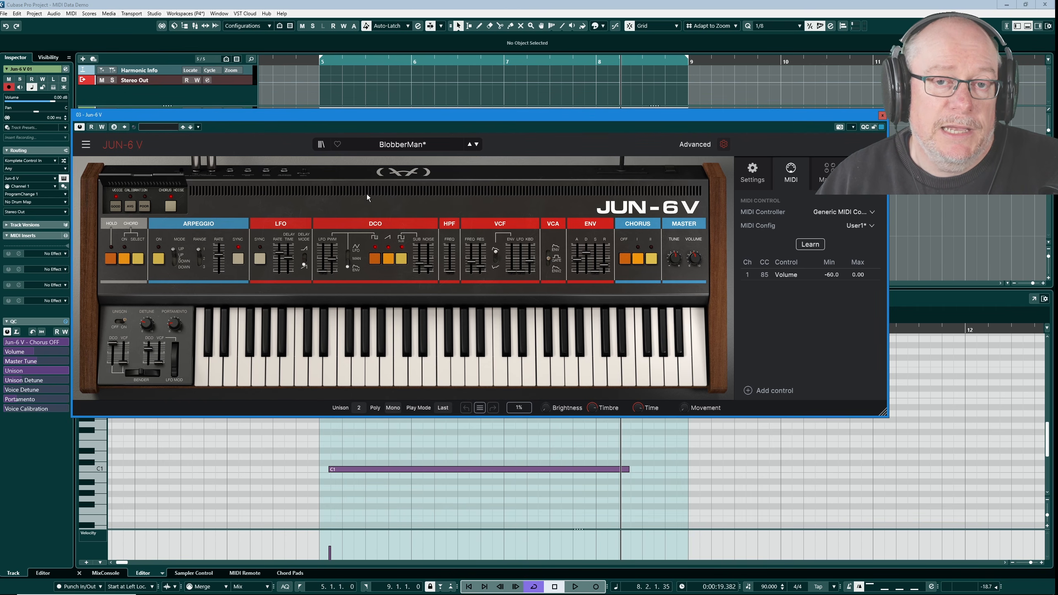
click(724, 144)
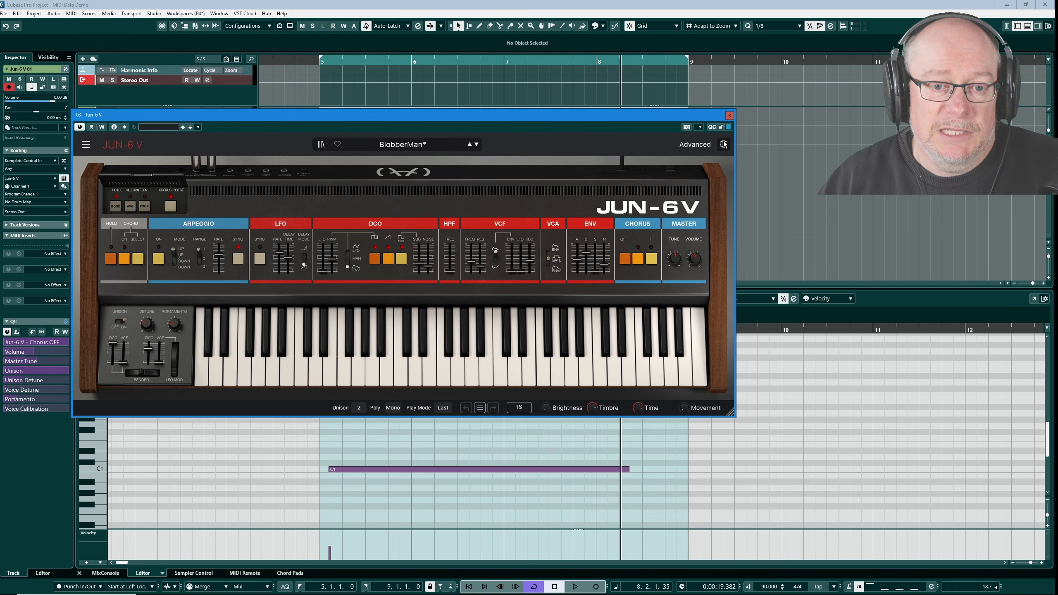
click(724, 144)
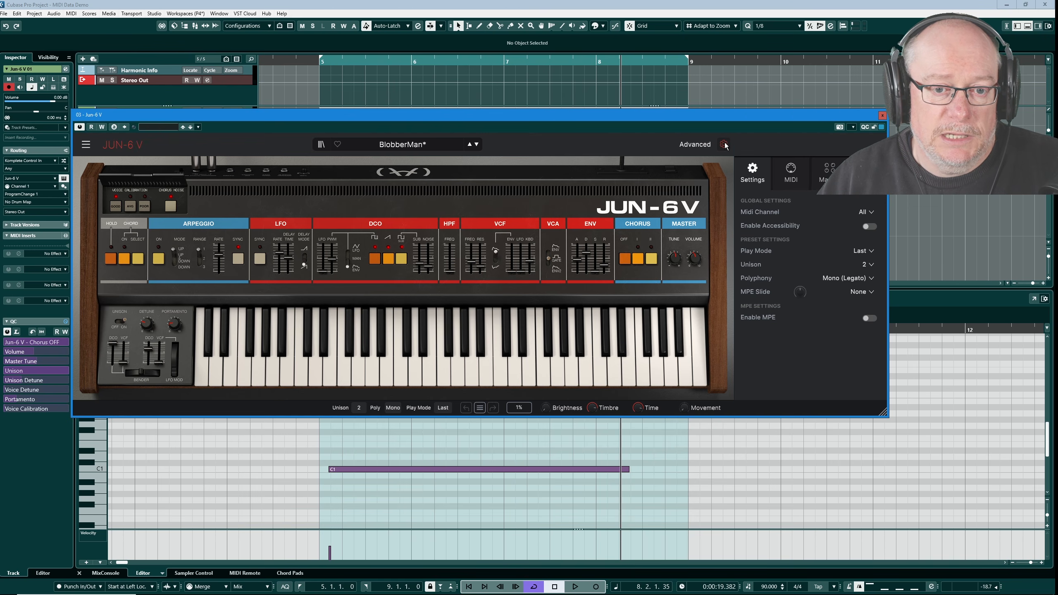
click(787, 169)
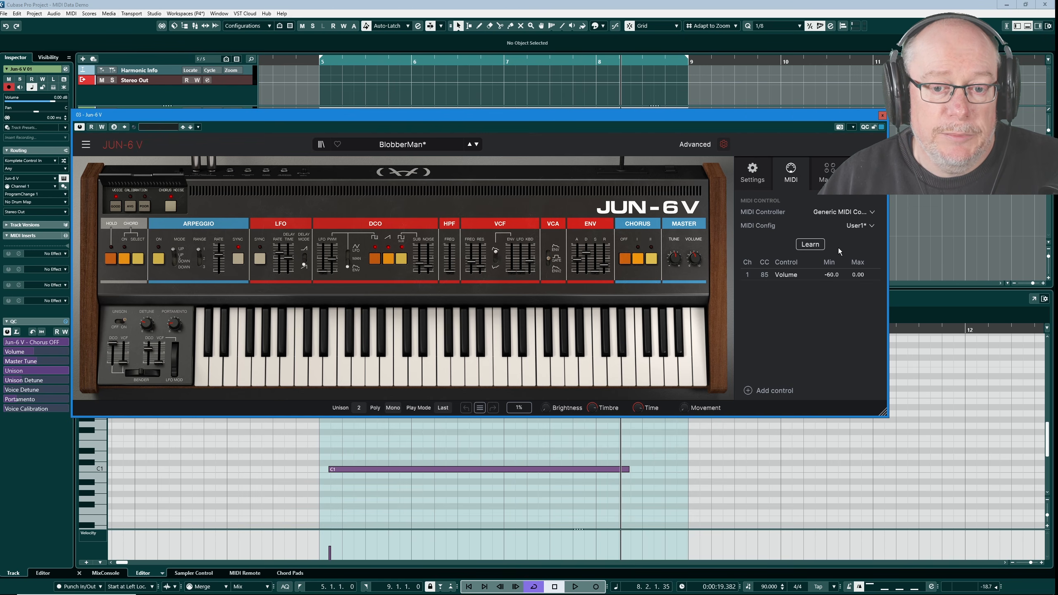
Map the VCF cutoff fader to hardware controller CC 22 with MIDI learn, and close the instrument.
click(810, 244)
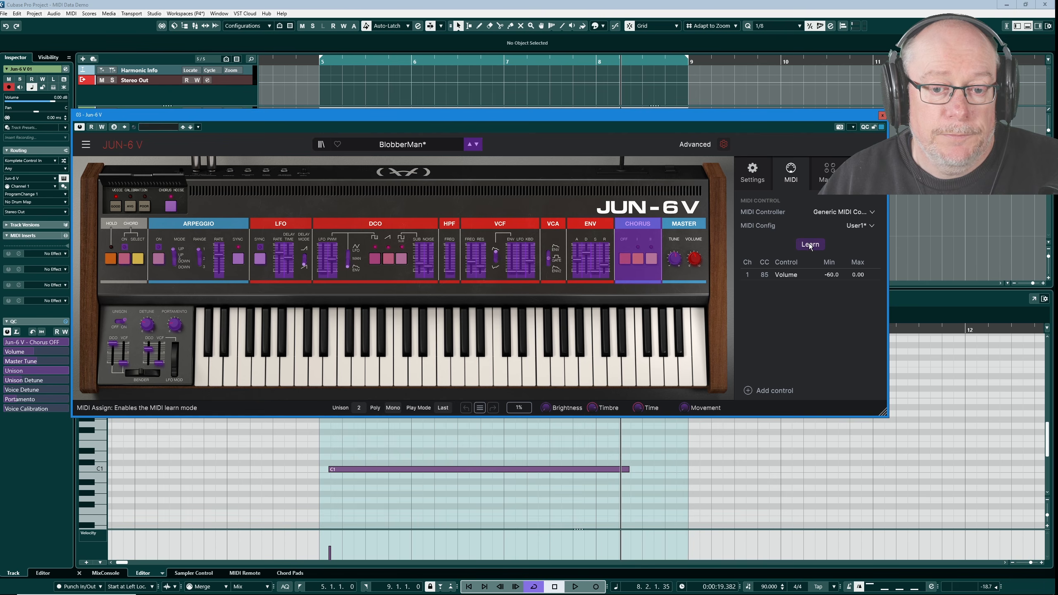
click(474, 246)
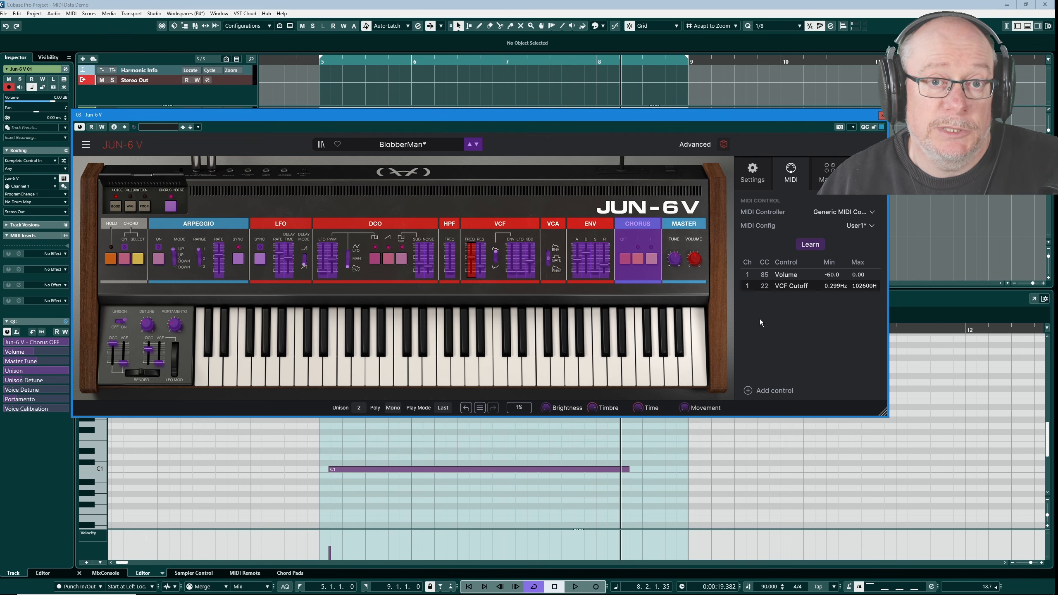
click(812, 245)
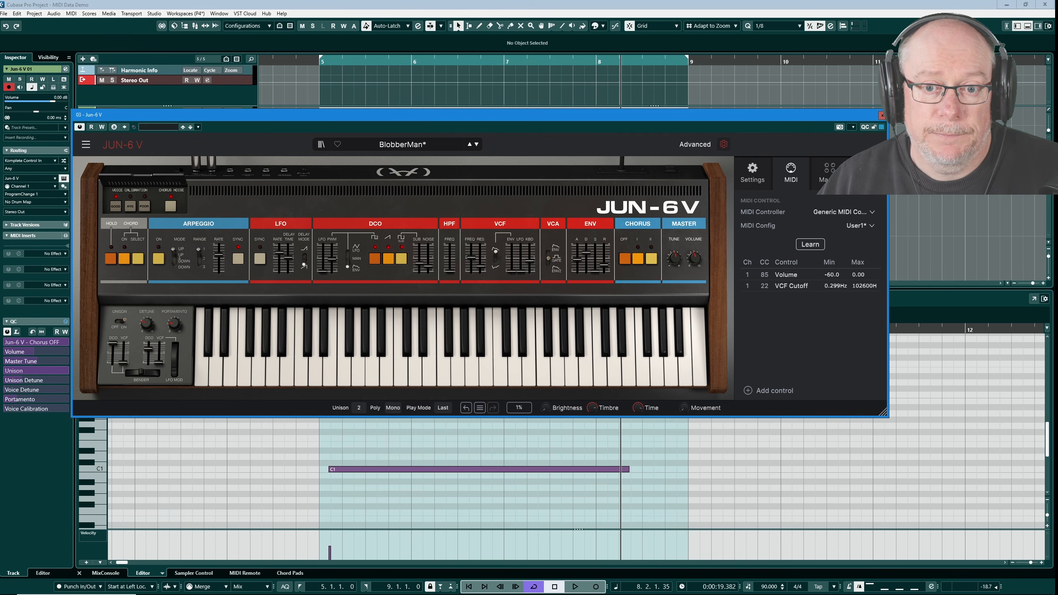
click(882, 115)
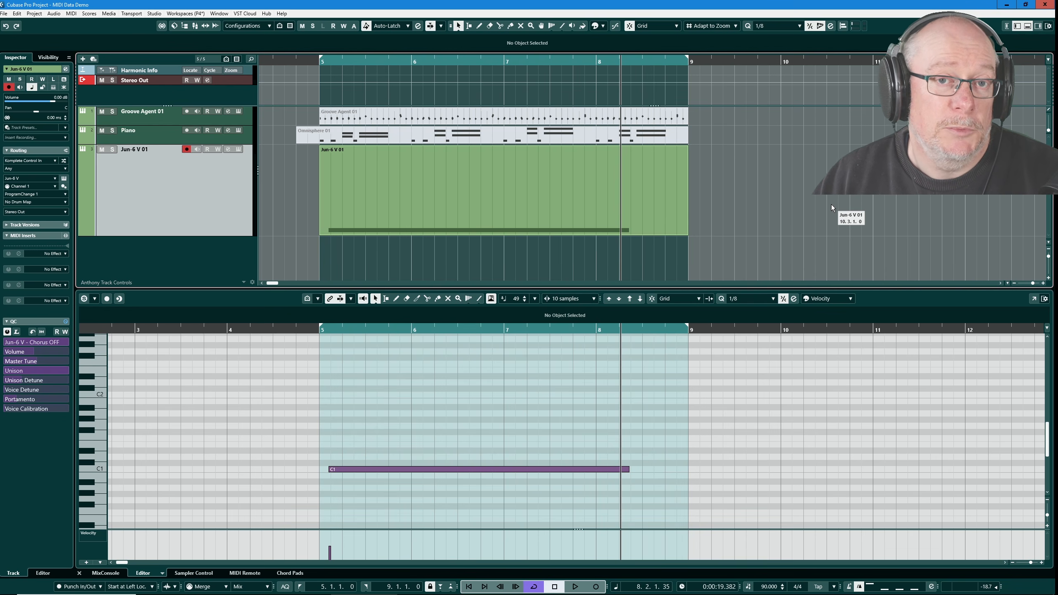
click(217, 149)
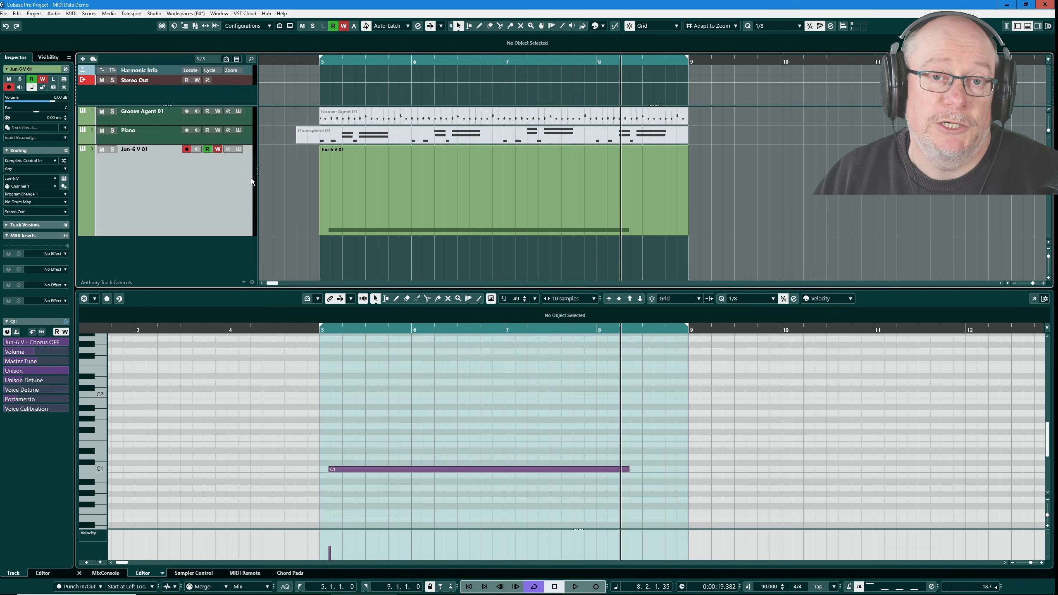
click(217, 149)
click(206, 149)
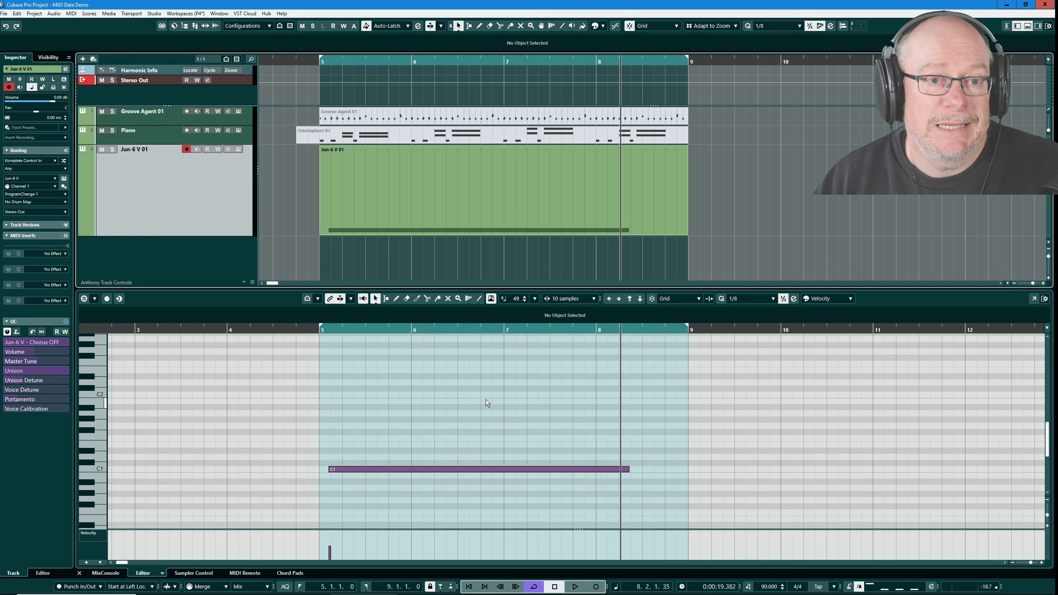
Record filter cutoff moves over the held C1 in the Jun-6 V 01 part and add a CC 22 controller lane.
key(KP_Multiply)
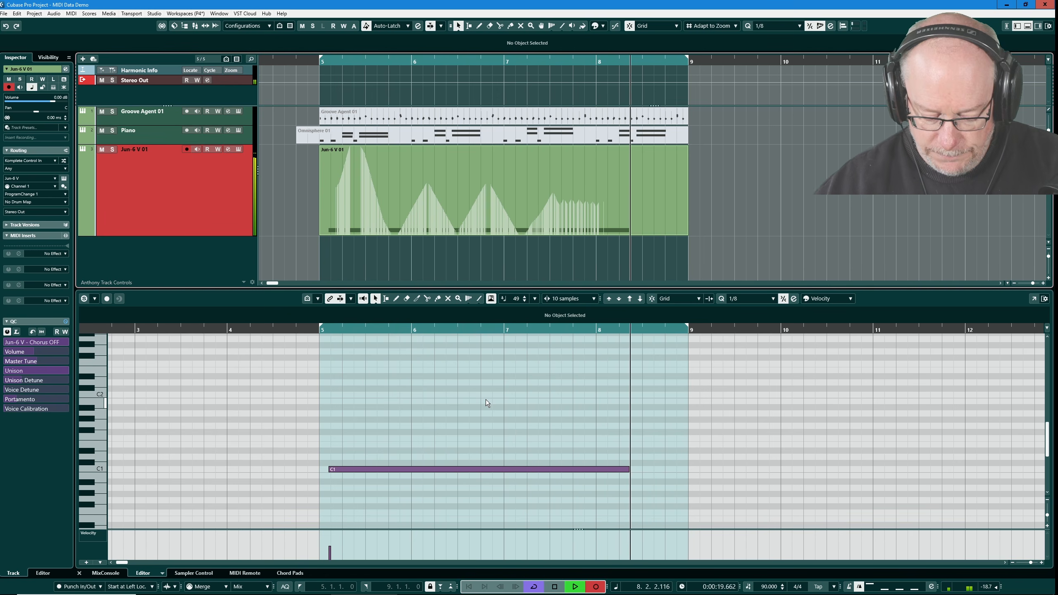
key(space)
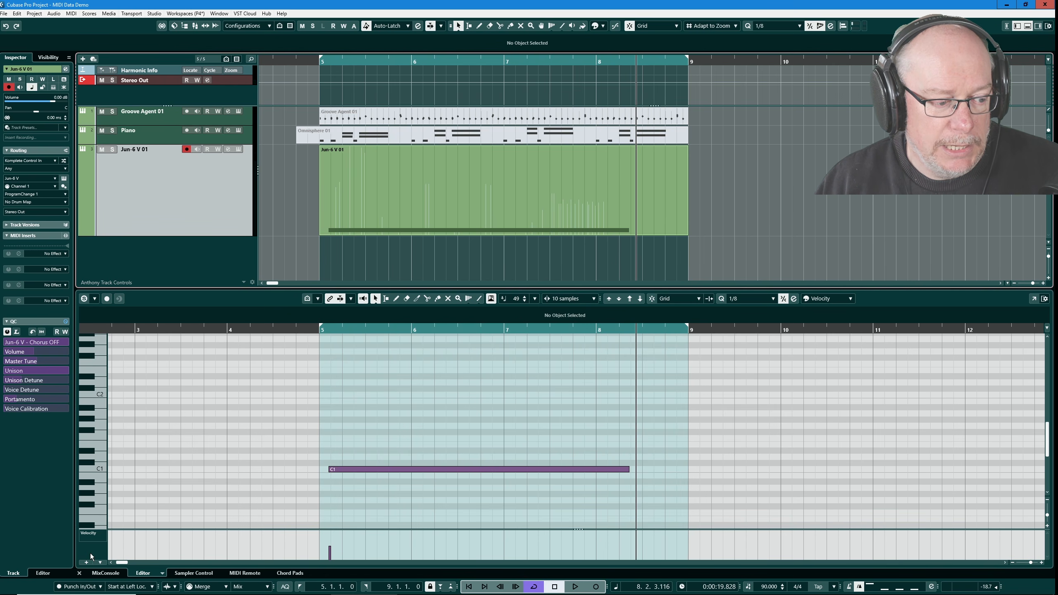
click(85, 563)
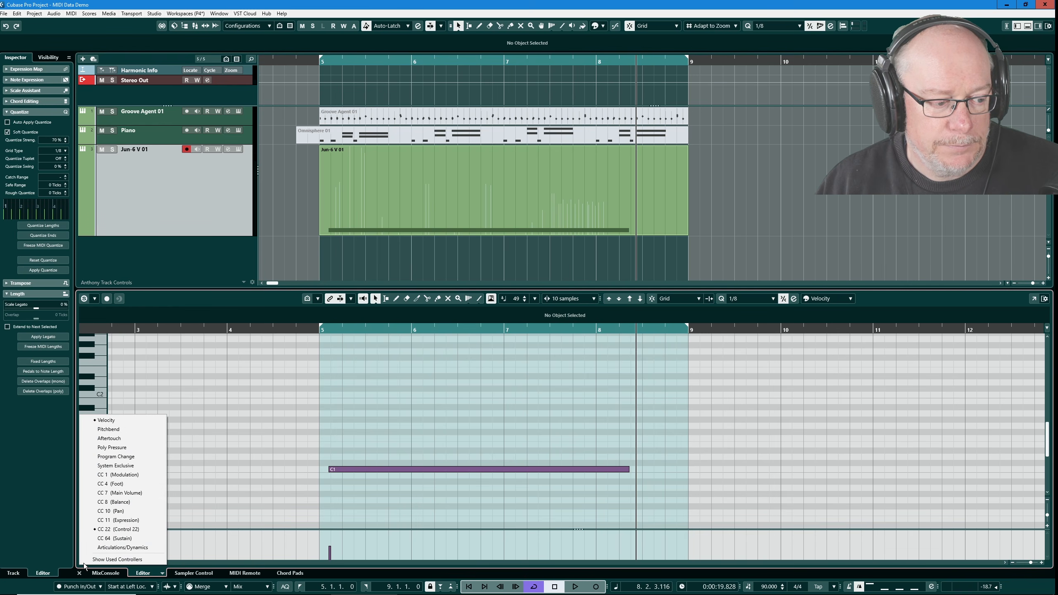
click(113, 529)
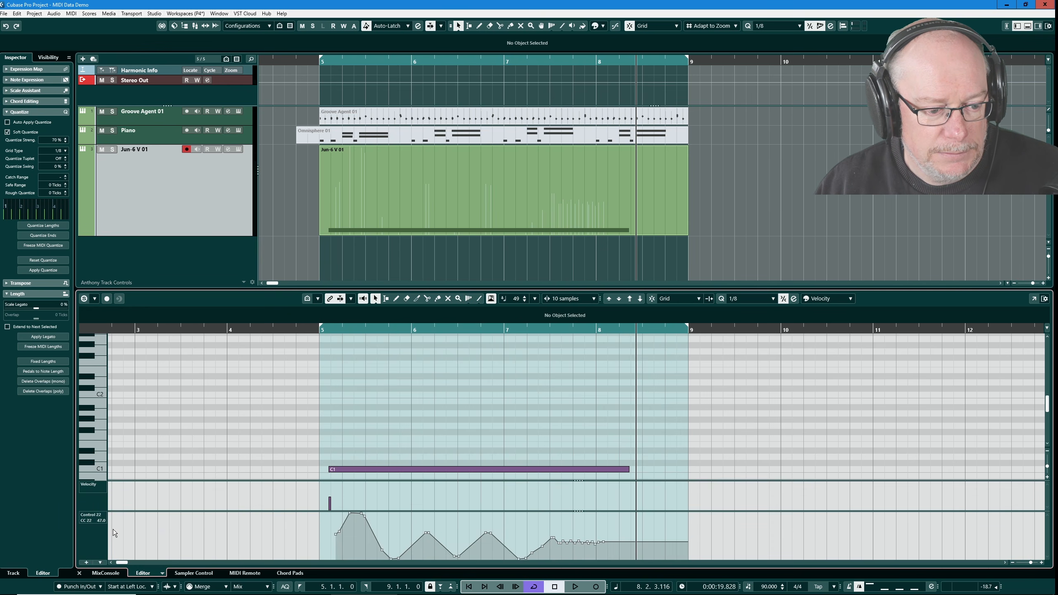
Play back the recorded CC 22 curve from bar 5 while watching the VCF faders in the Jun-6 V instrument.
key(KP_1)
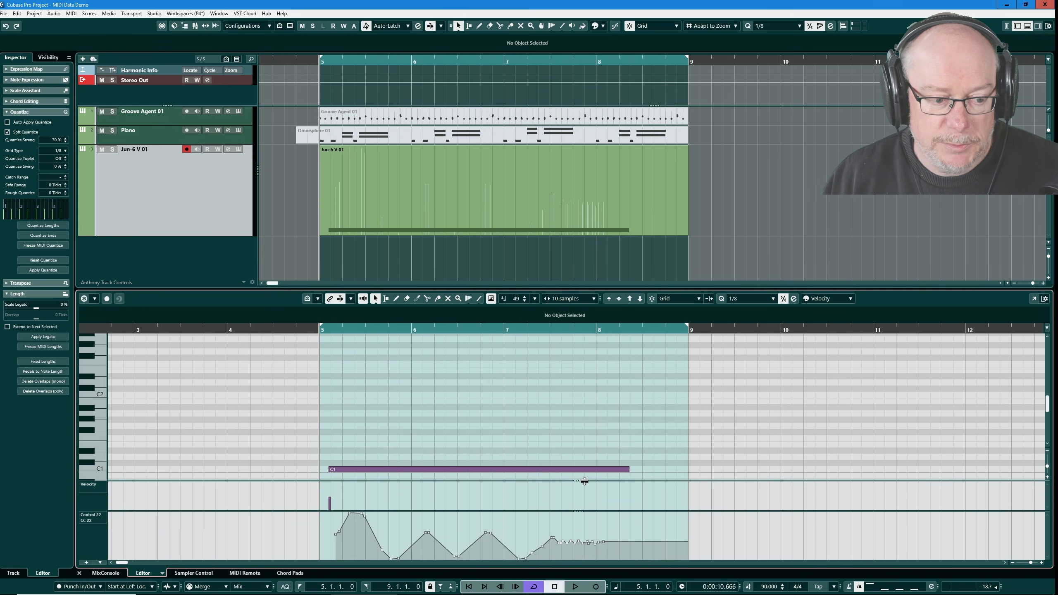
key(space)
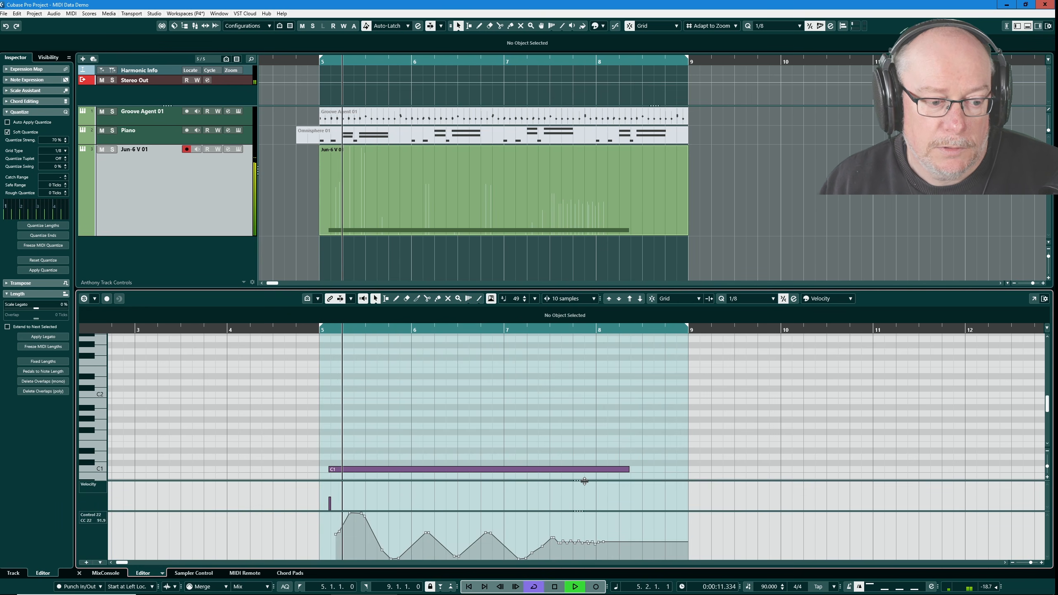
click(237, 150)
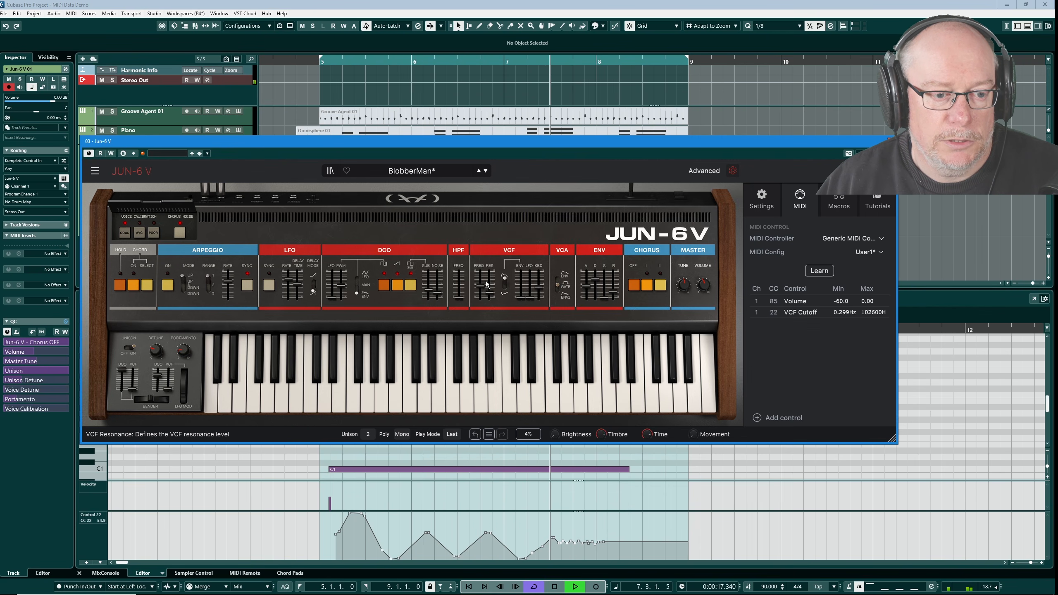
mouse_move(486, 289)
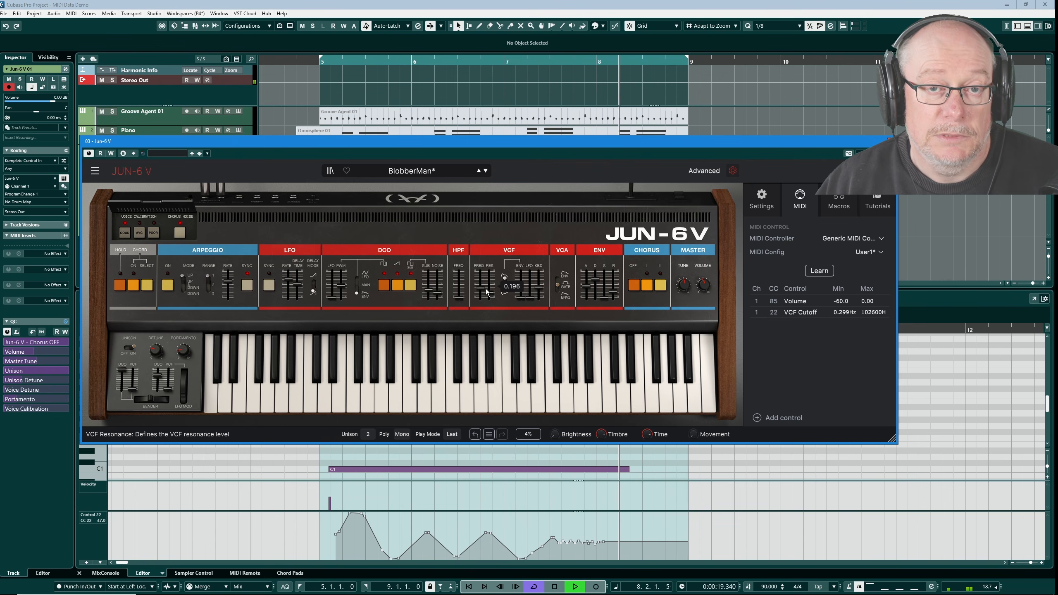
key(space)
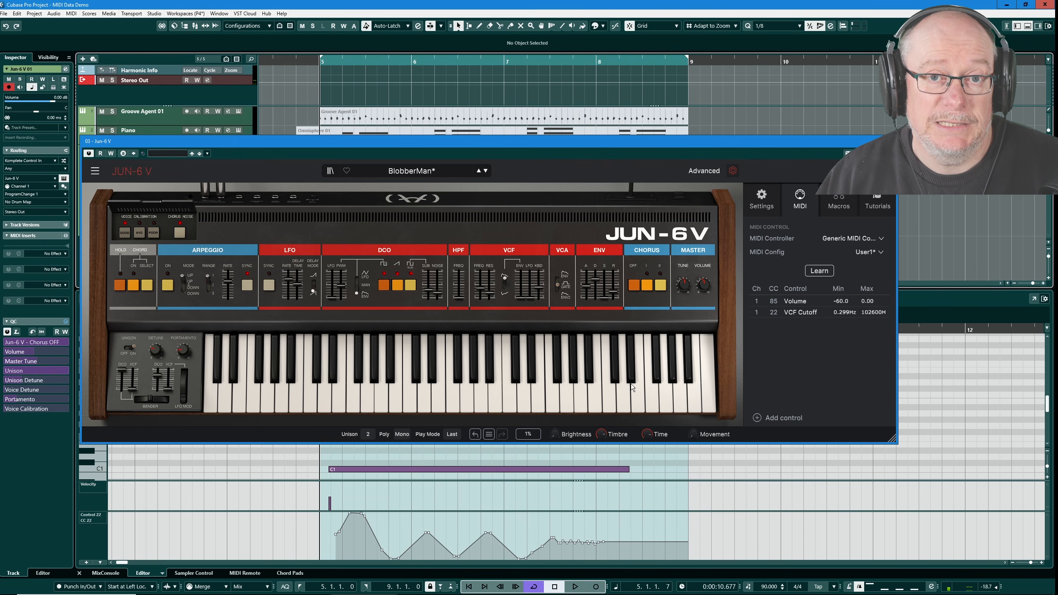
click(888, 142)
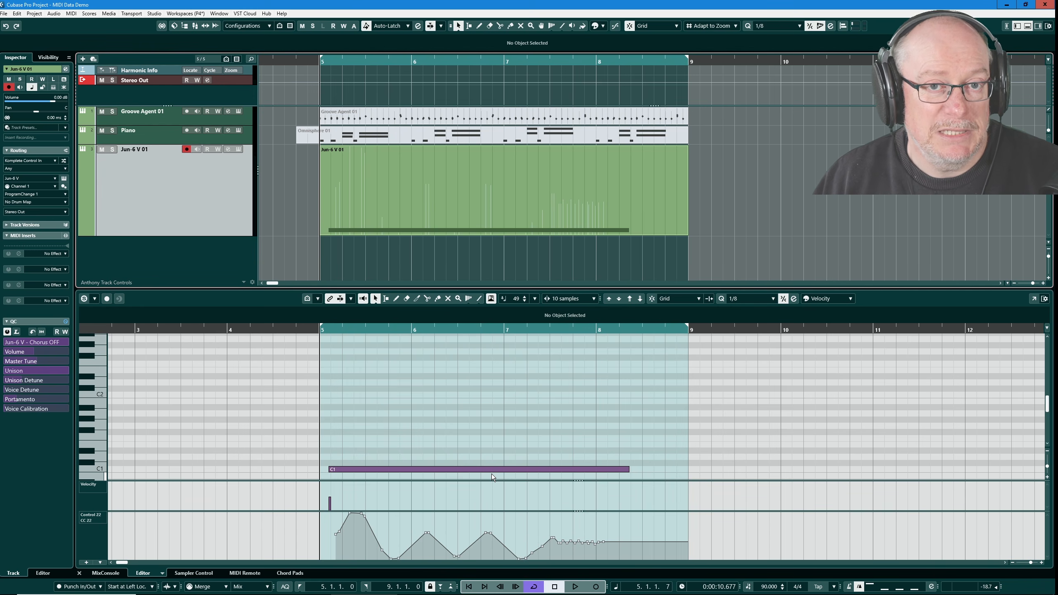
Select the CC 22 points from beat 2 to beat 4 of bar 7 and raise their values into a rising slope.
drag(527, 526, 582, 554)
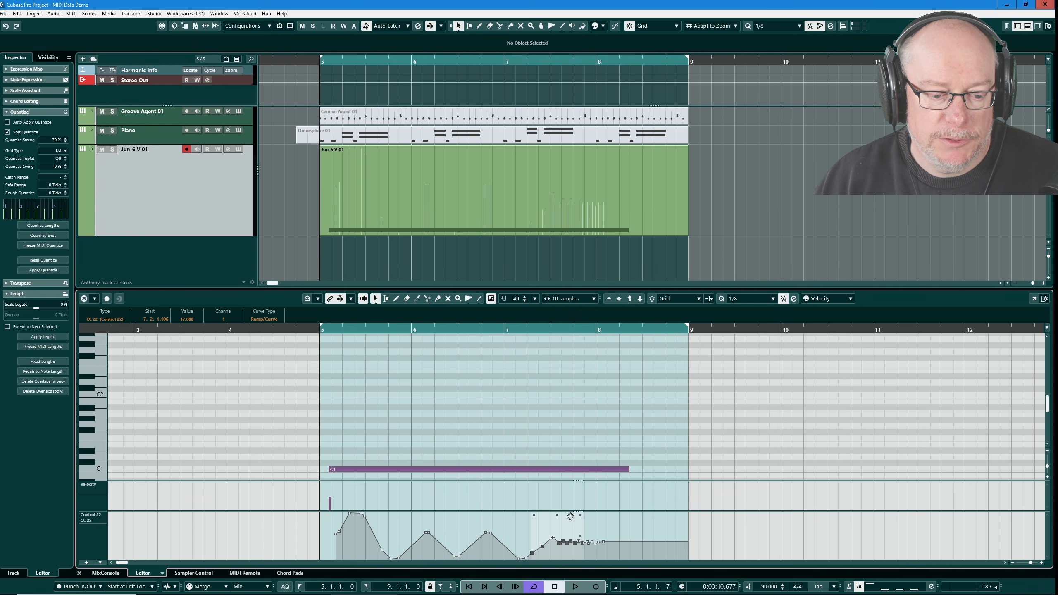
drag(569, 517, 537, 534)
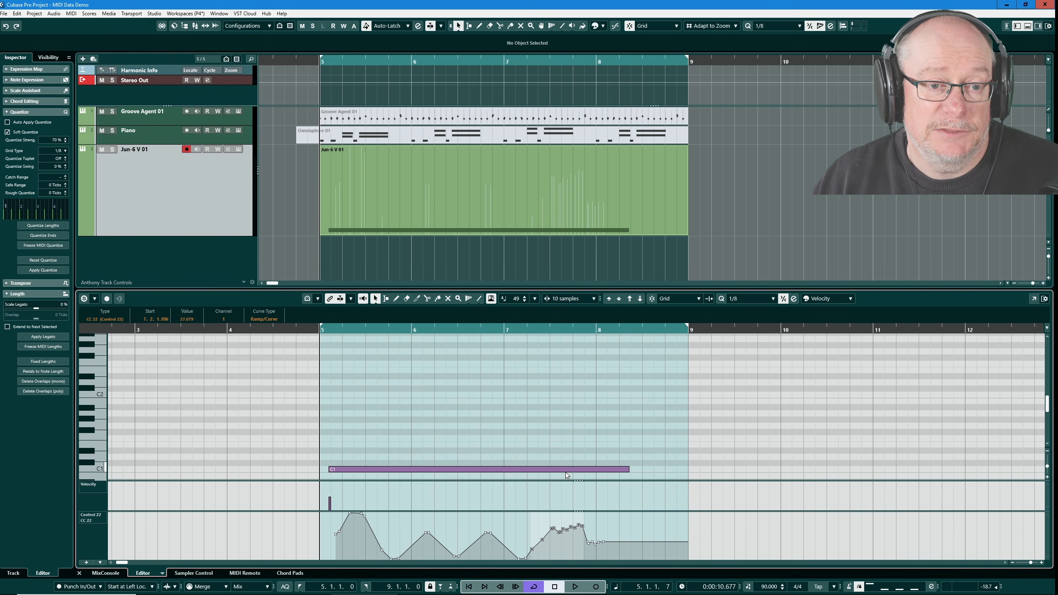
click(530, 541)
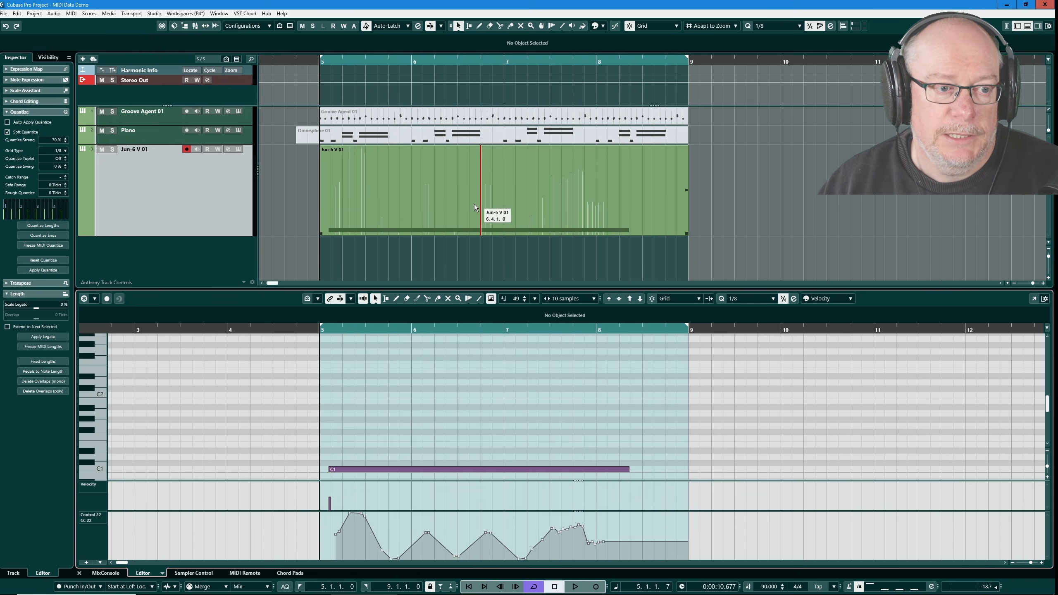
Extract the MIDI automation from the Jun-6 V 01 part and try to select its points in the CC 22 lane.
click(448, 165)
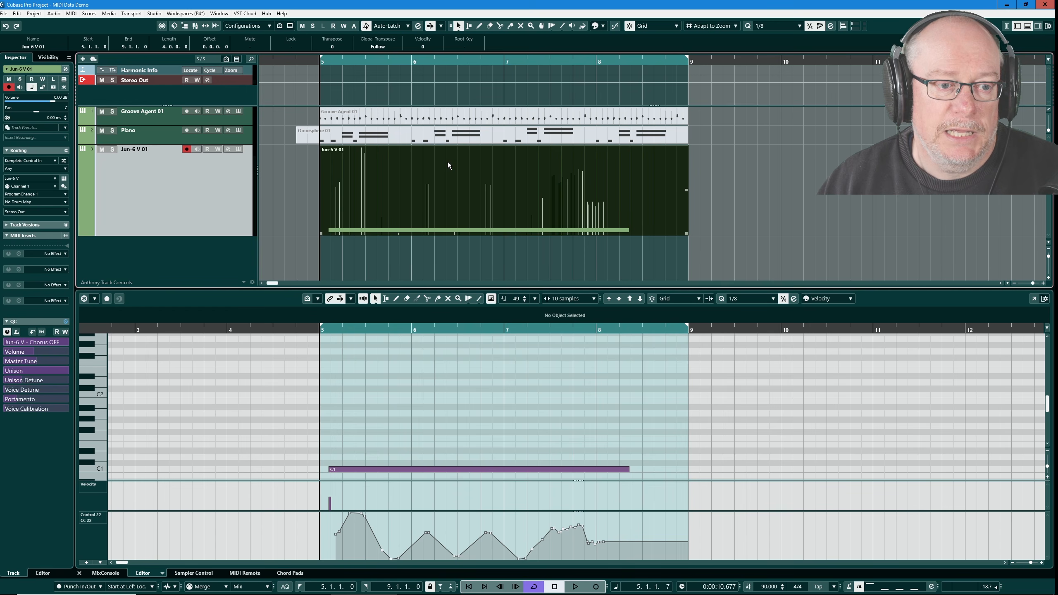
click(71, 14)
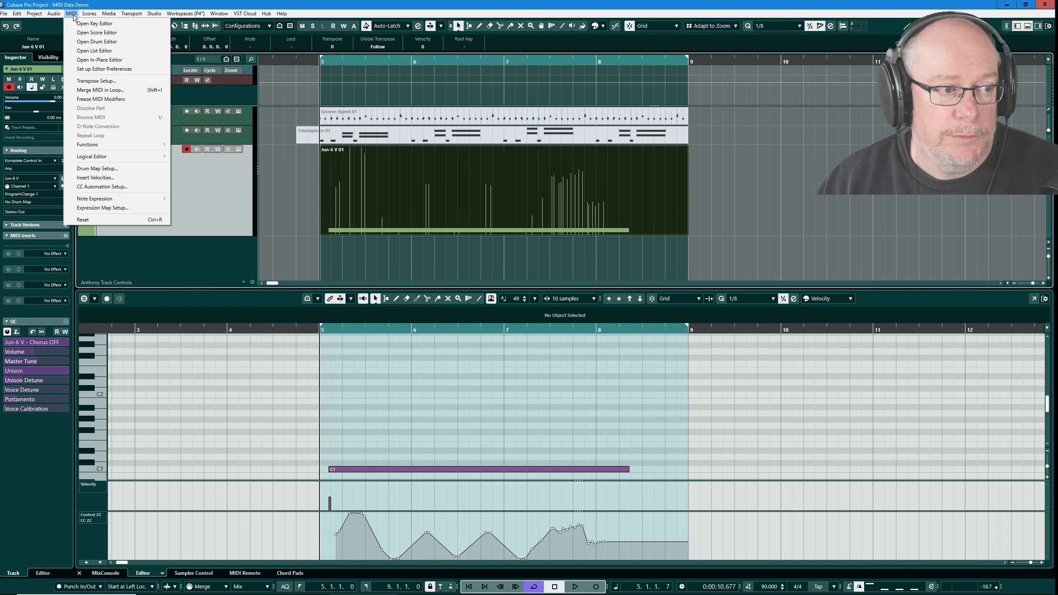
mouse_move(117, 145)
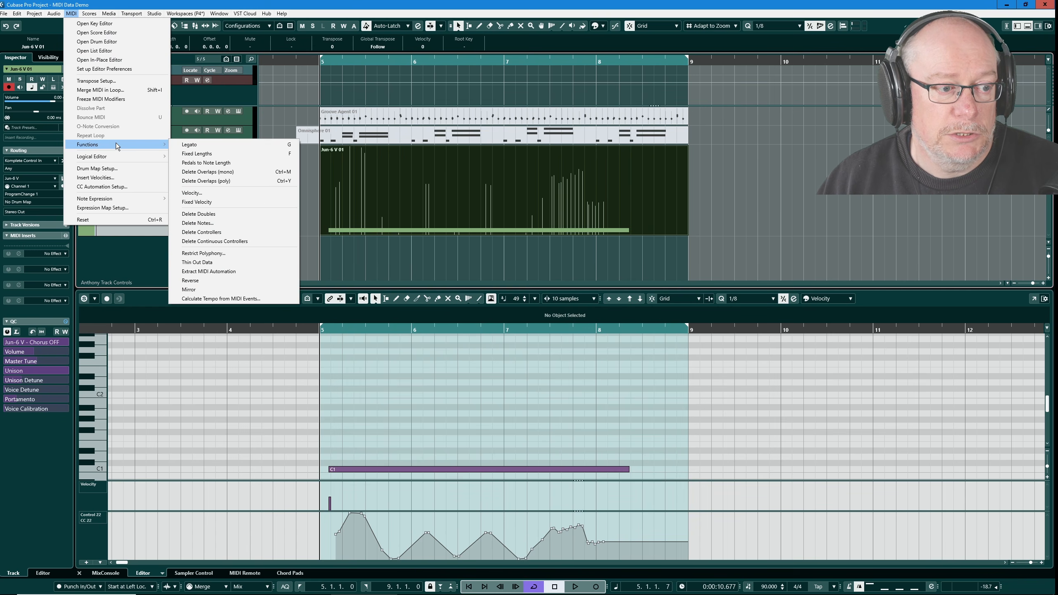
click(228, 272)
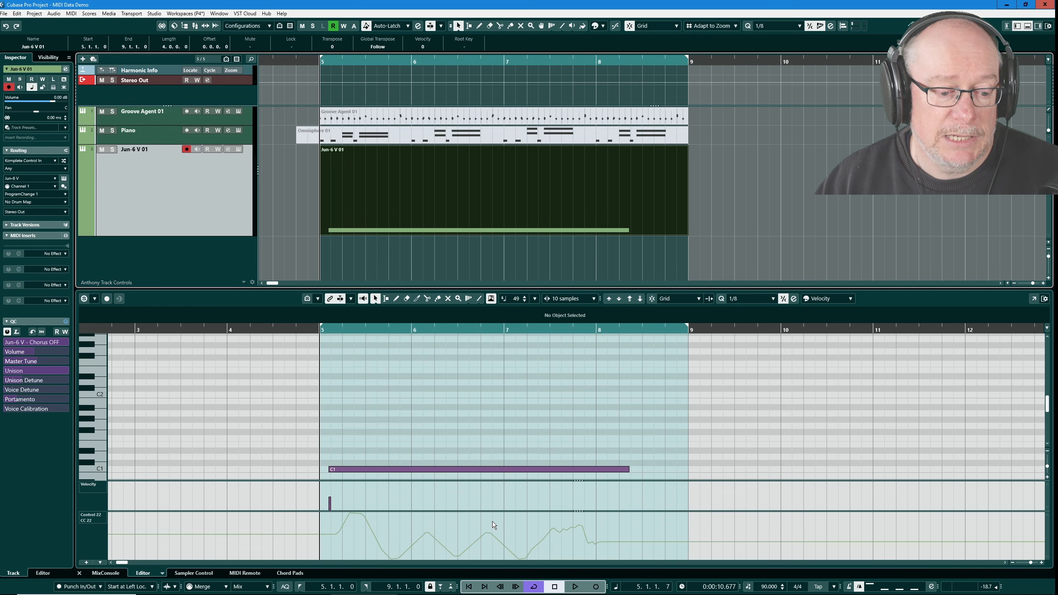
drag(461, 526, 545, 544)
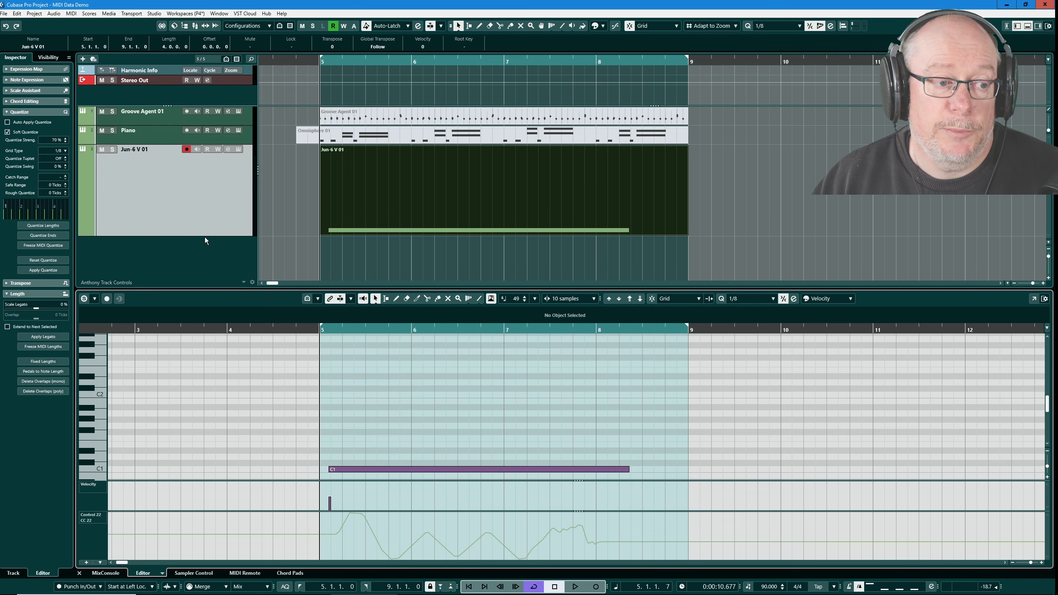
Reduce the height of the Jun-6 V 01 track and show its used automation.
drag(205, 236, 207, 196)
right_click(167, 179)
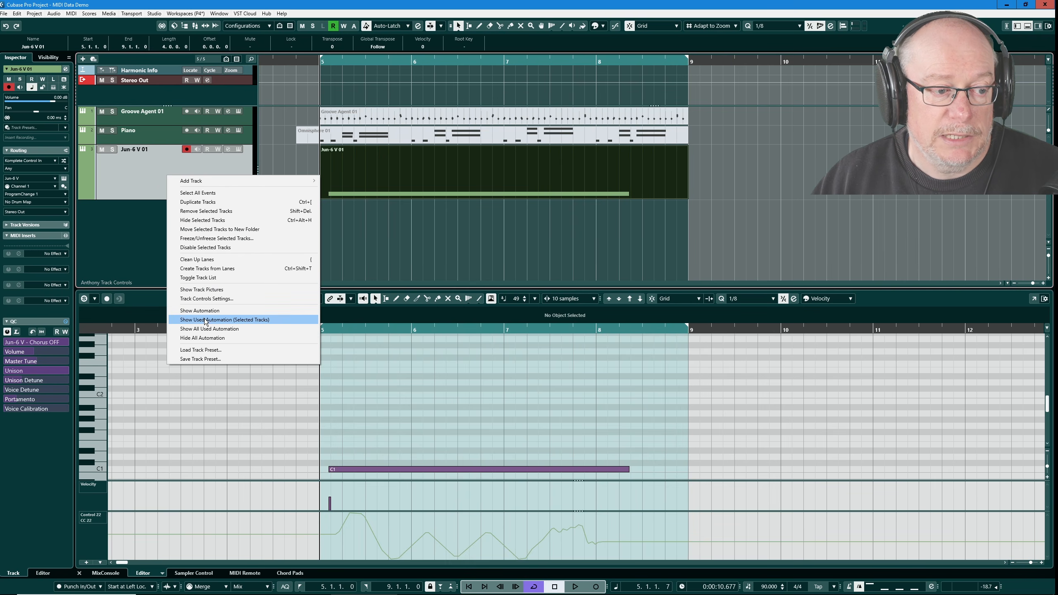
click(225, 320)
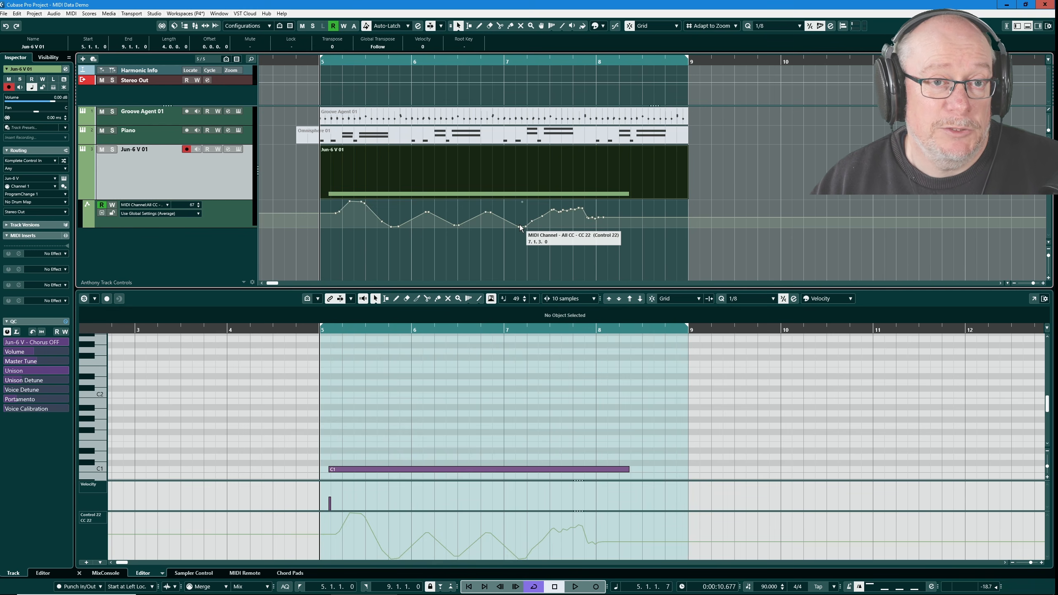
Open the Jun-6 V instrument below the CC 22 automation lane and enable automation reading on the Jun-6 V 01 track.
click(237, 149)
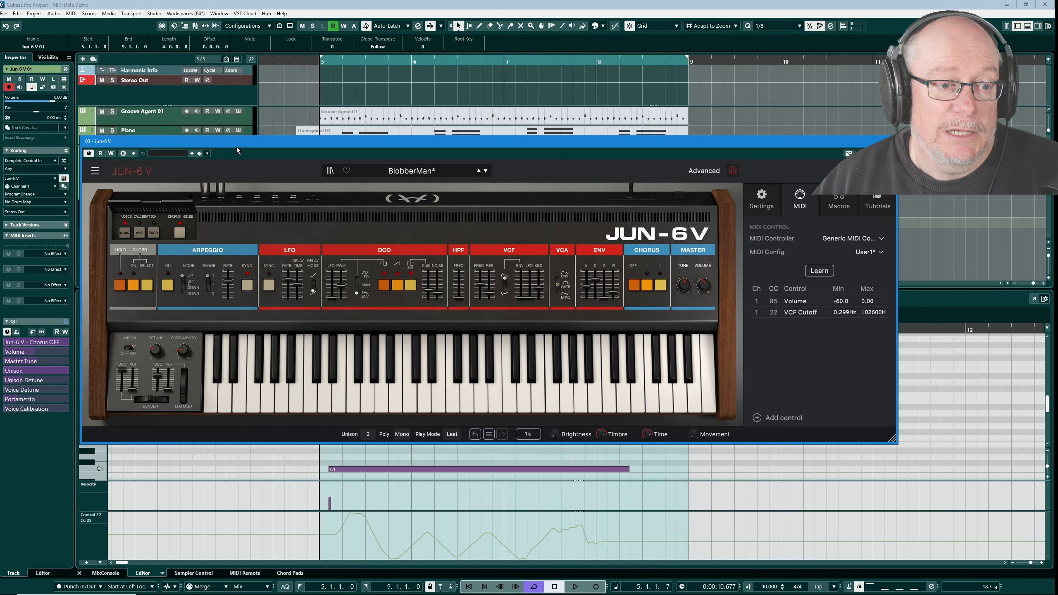
drag(466, 136, 453, 236)
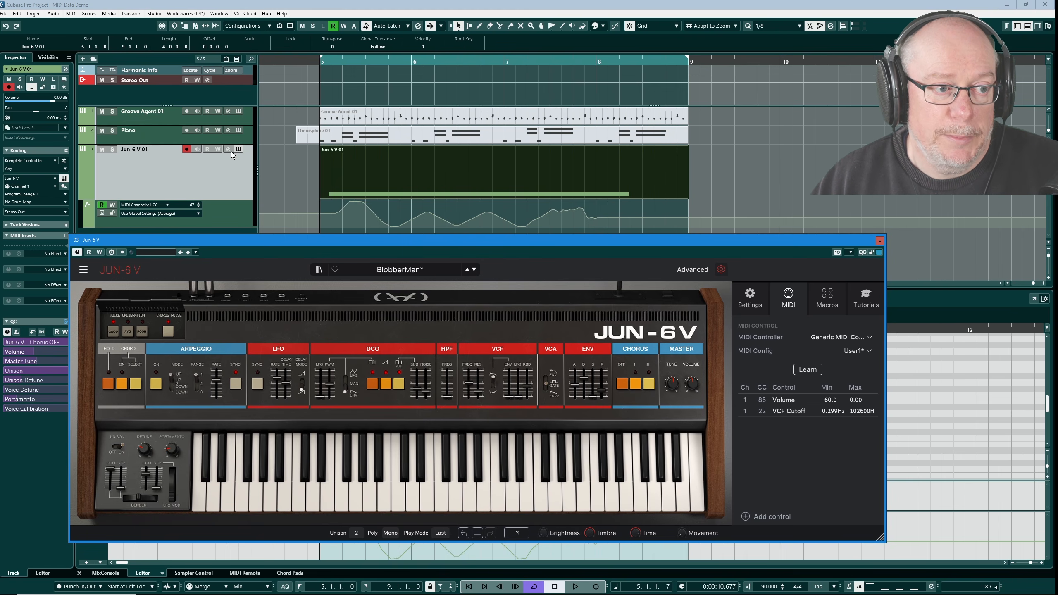
click(208, 149)
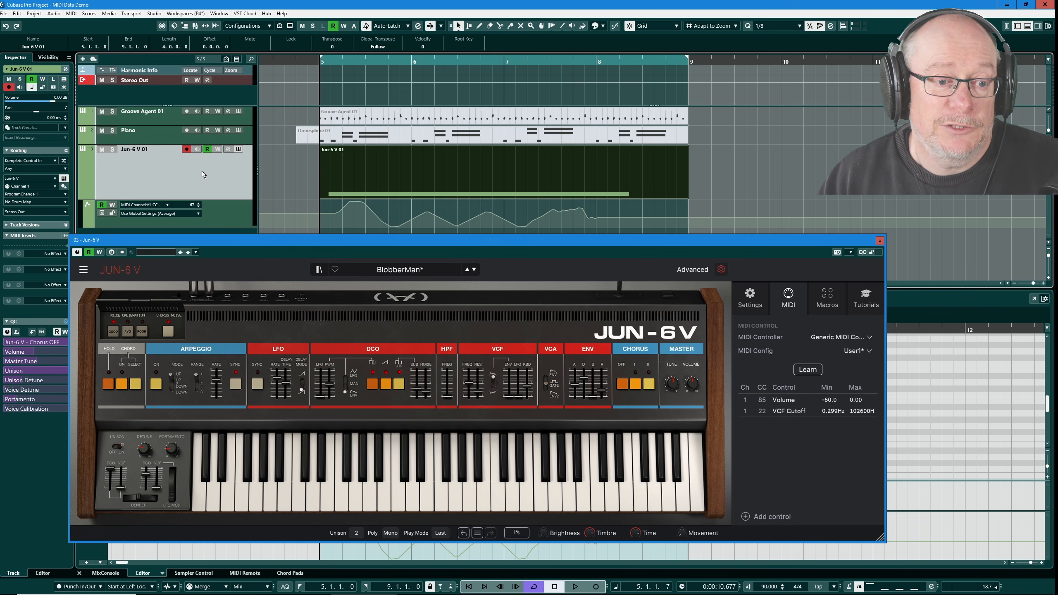
Play the section from bar 5 and disable automation reading on the Jun-6 V 01 track during playback.
key(KP_1)
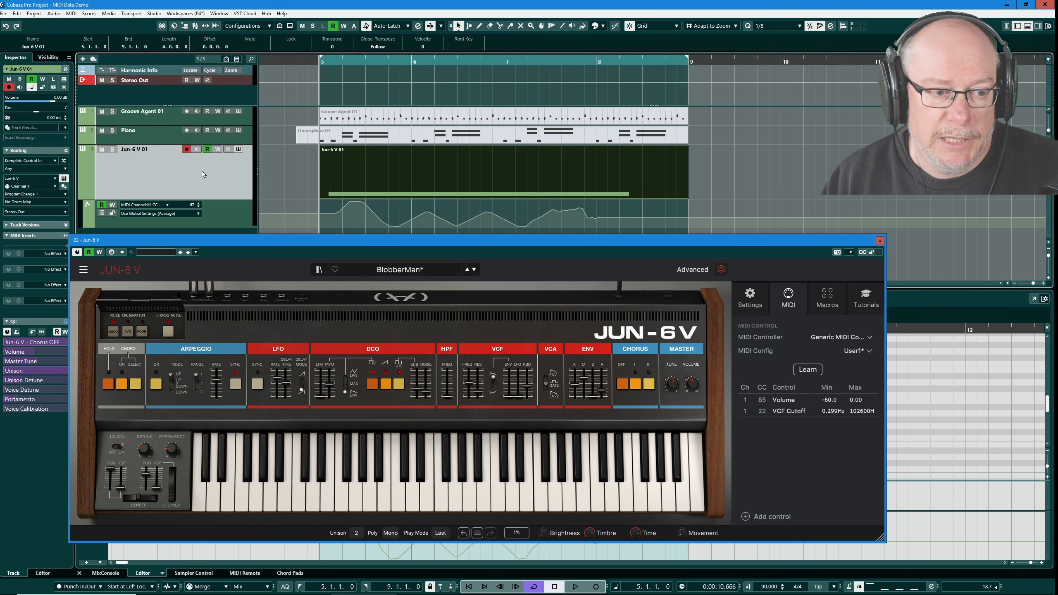
key(space)
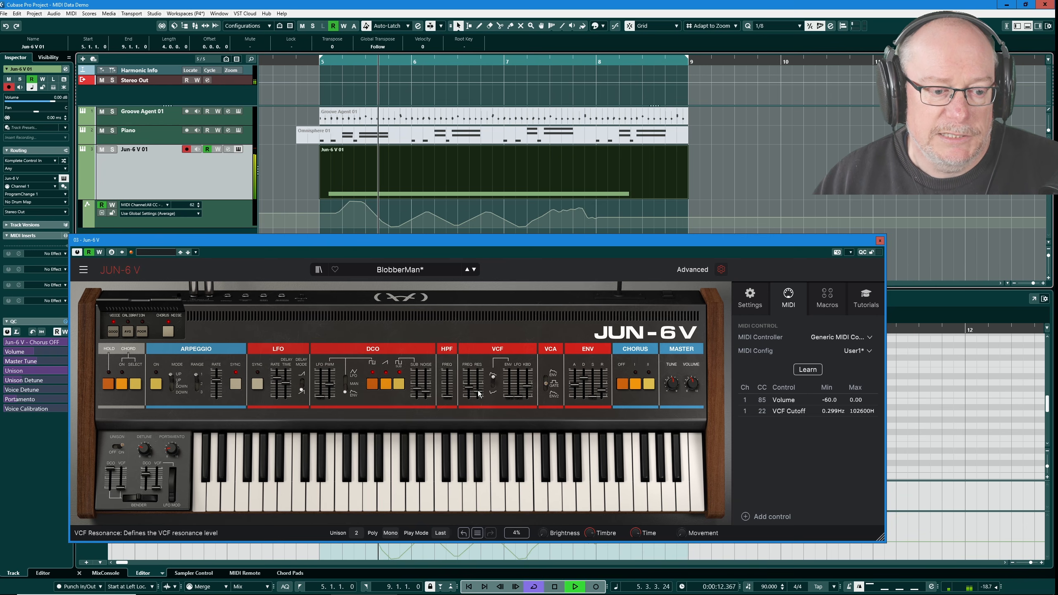
click(208, 150)
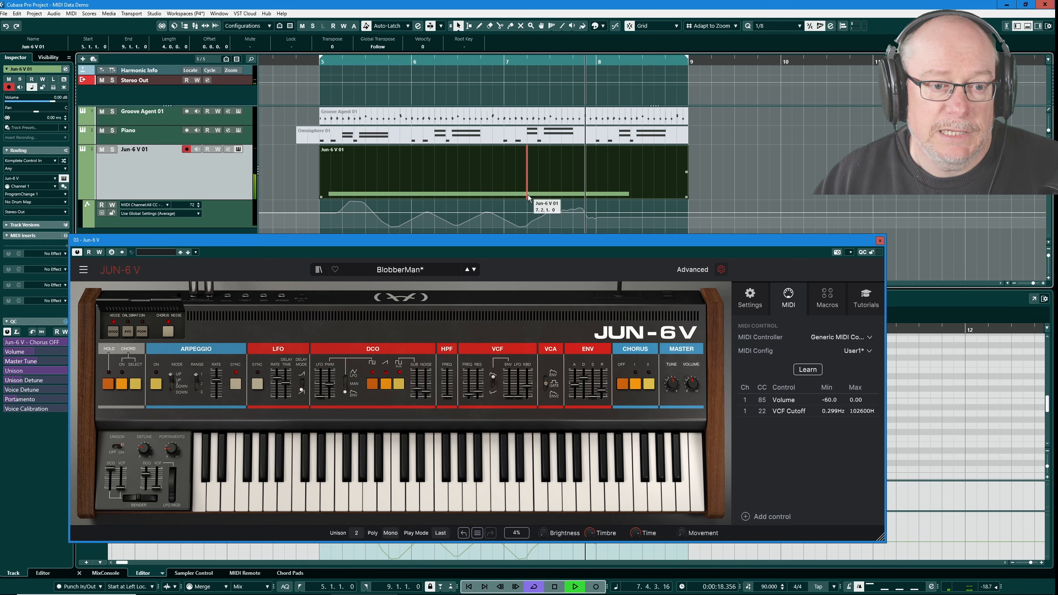
key(KP_1)
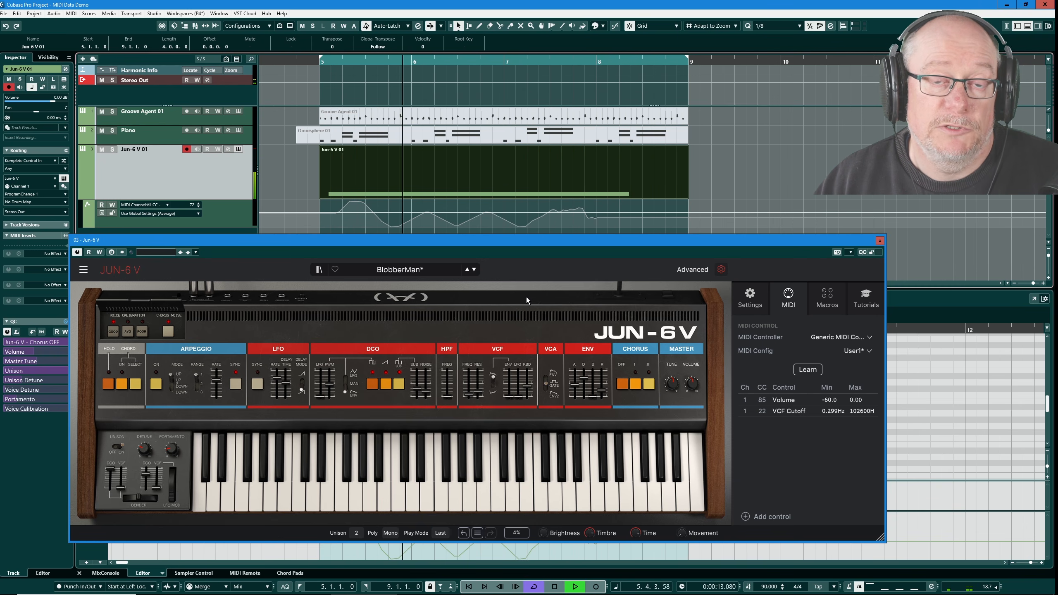
click(554, 586)
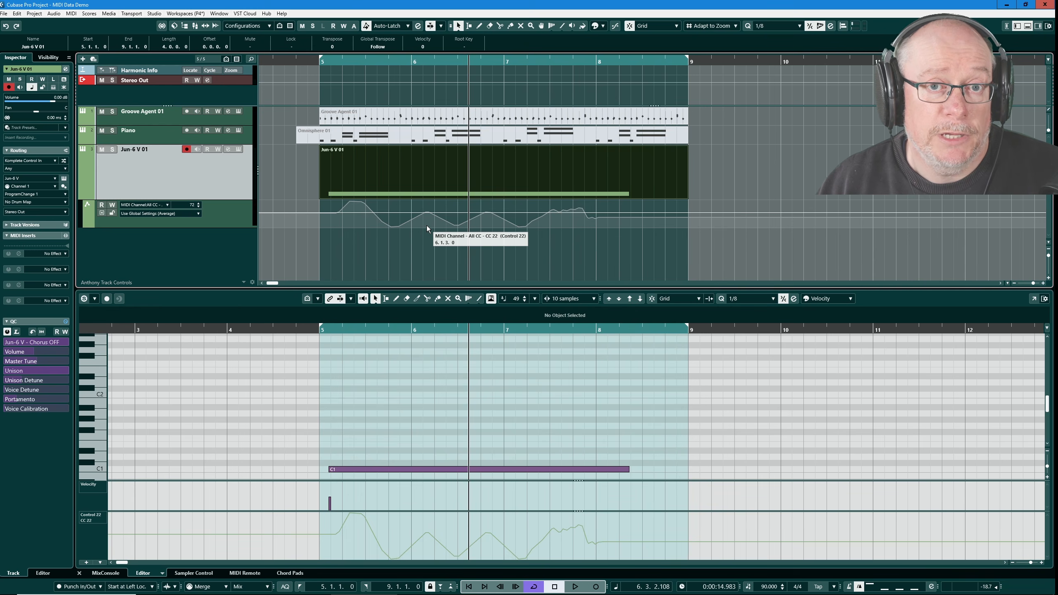
Remove the CC 22 automation track below Jun-6 V 01 and the CC 22 controller lane in the Key Editor.
right_click(224, 211)
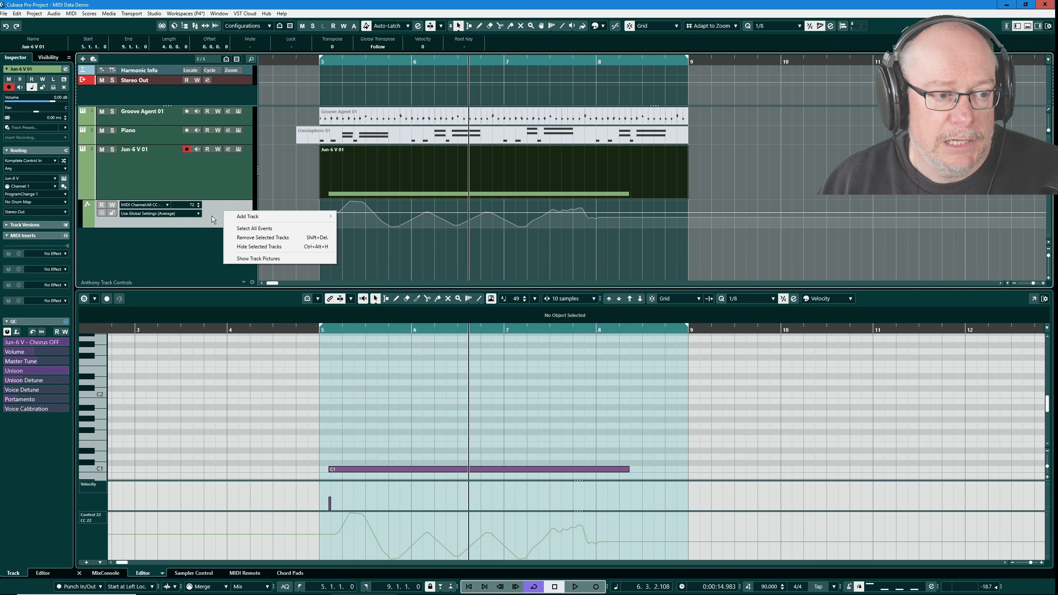
click(265, 237)
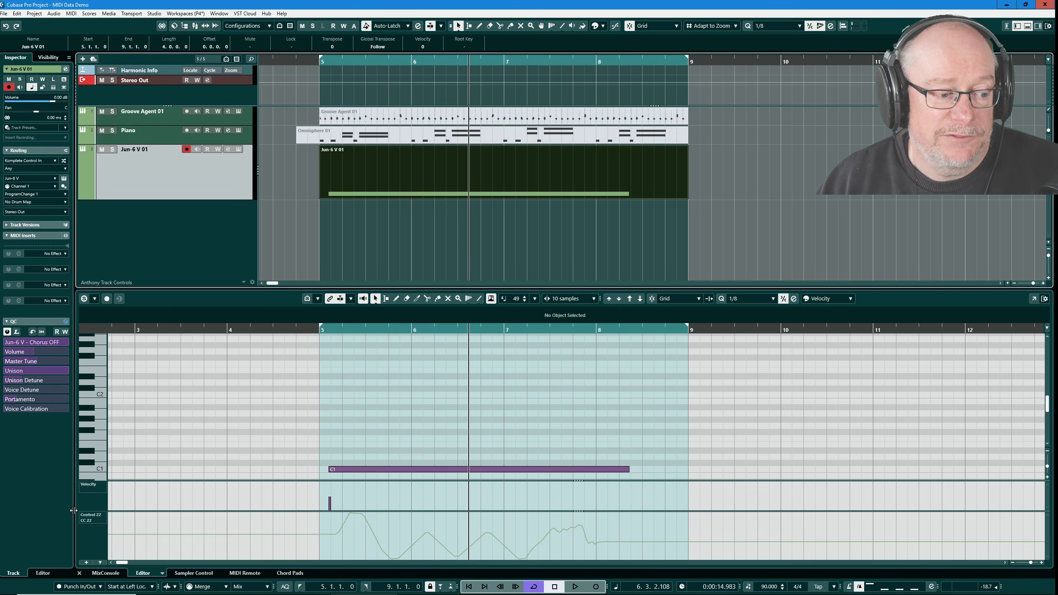
right_click(90, 530)
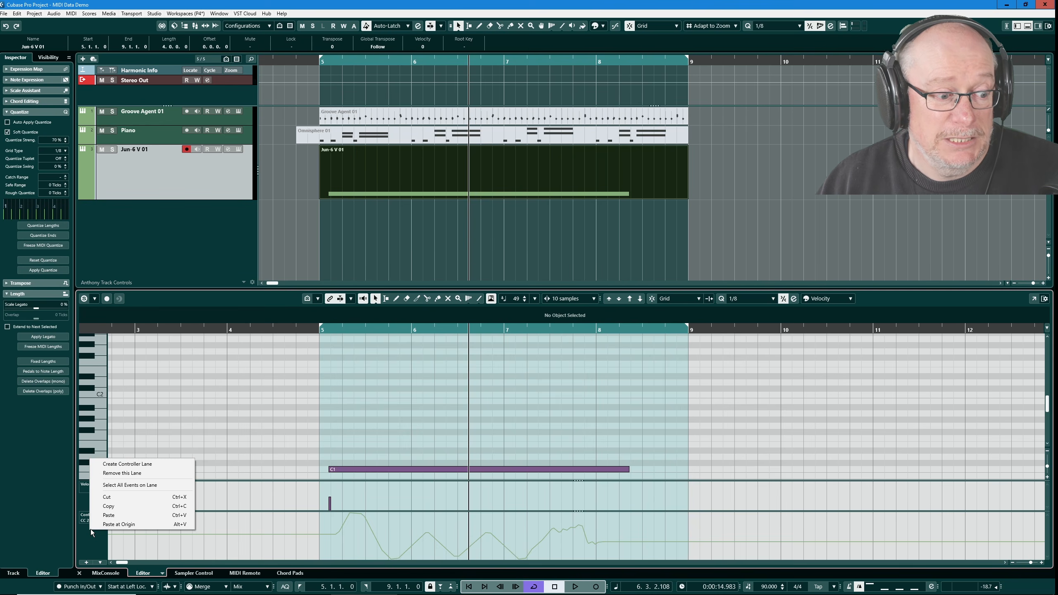
click(130, 475)
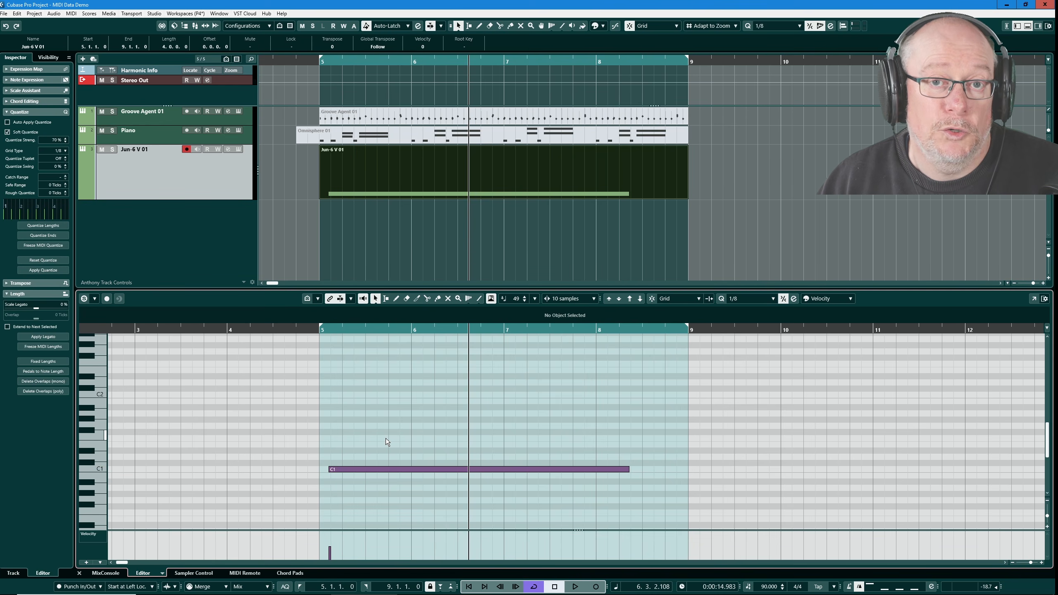
click(87, 562)
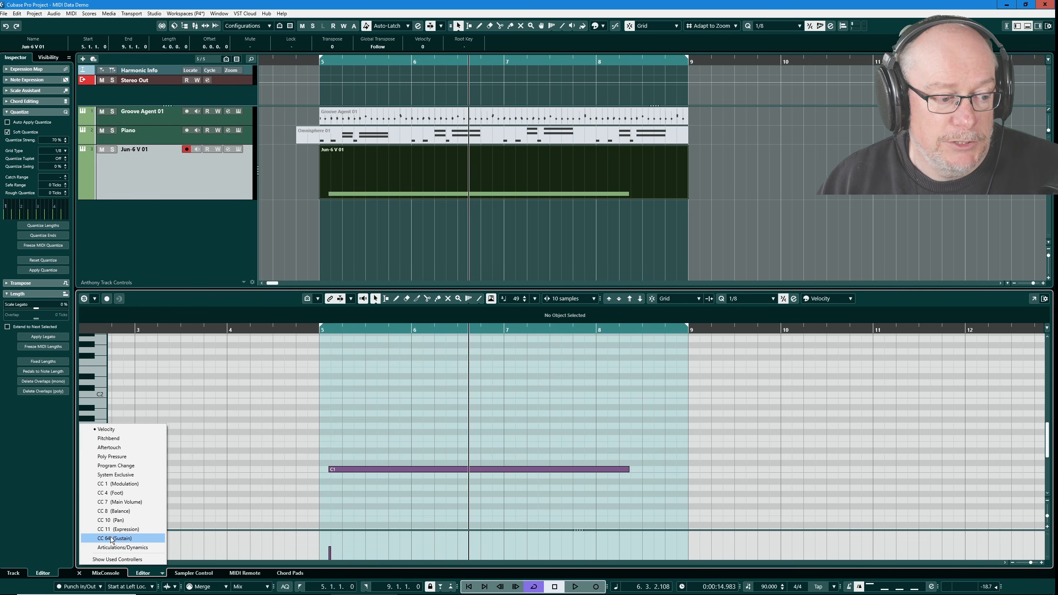
click(44, 465)
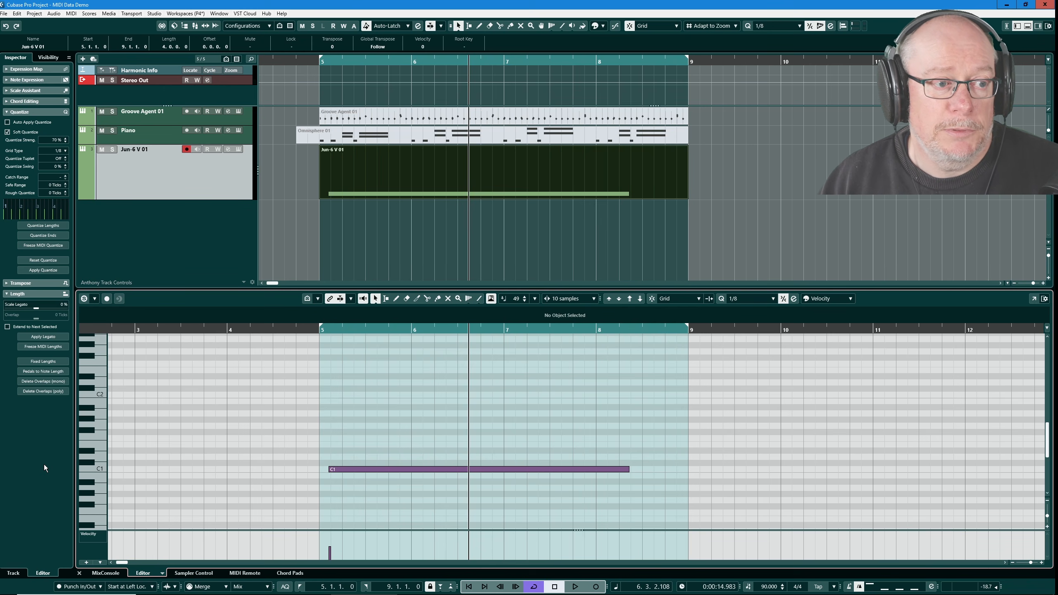
right_click(313, 161)
click(372, 165)
click(283, 137)
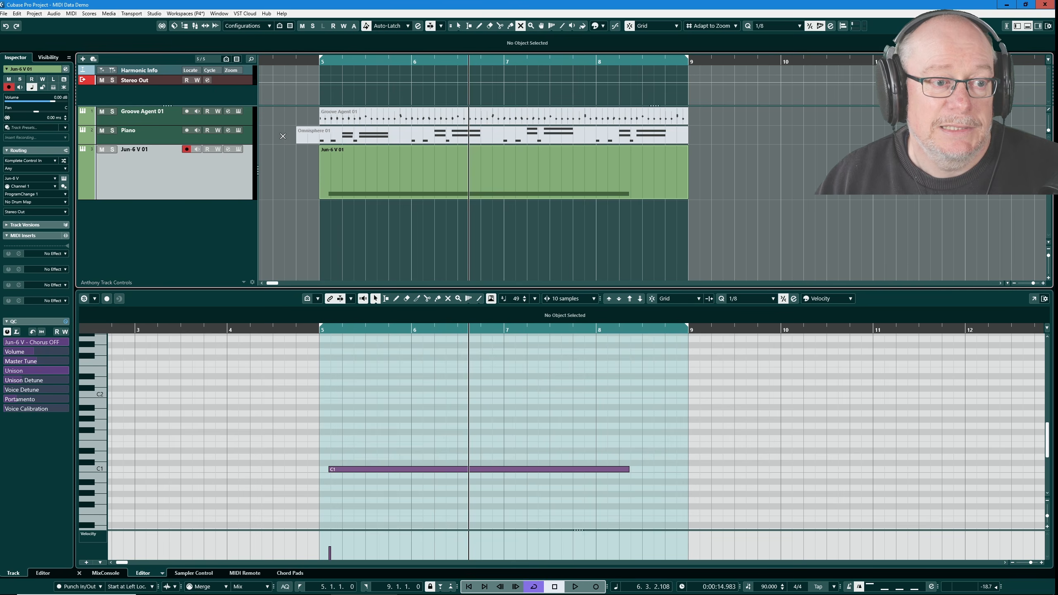
drag(282, 136, 382, 187)
right_click(290, 164)
click(291, 166)
click(314, 170)
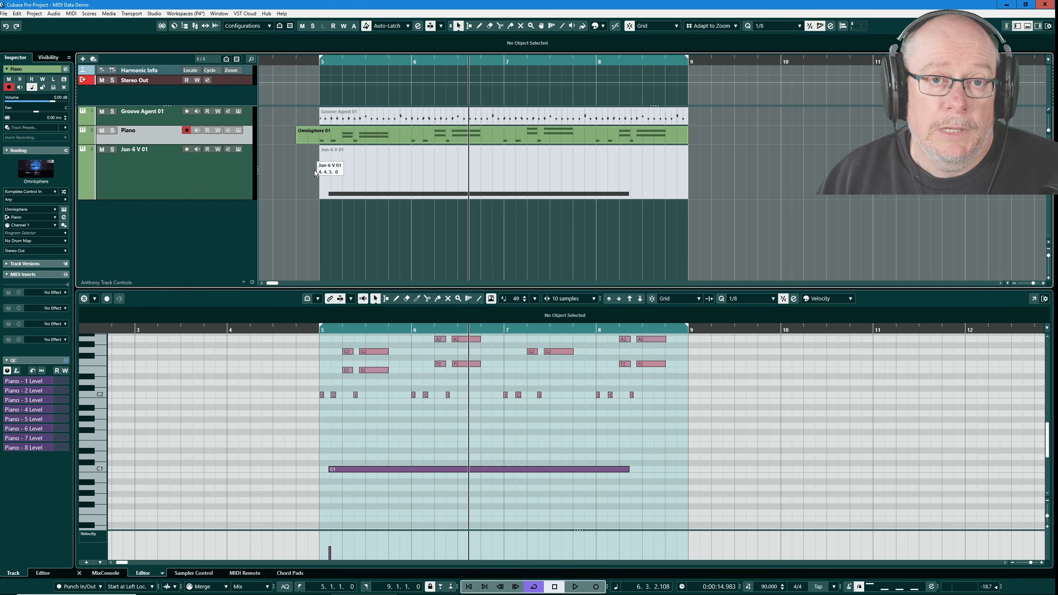
View the Piano track's instrument and display its Omnisphere 01 part in the Key Editor.
click(239, 131)
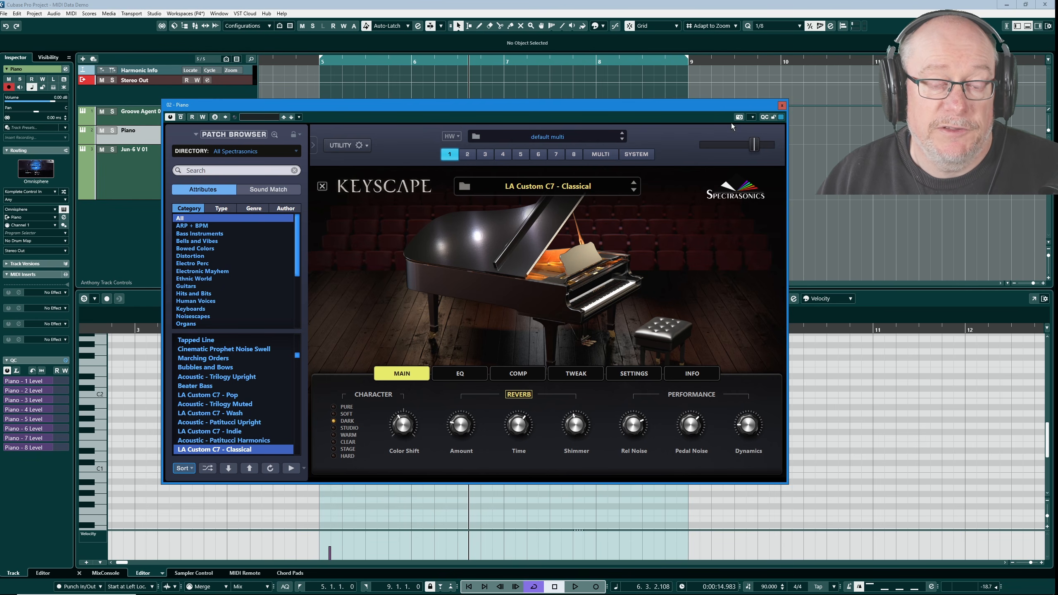
click(781, 105)
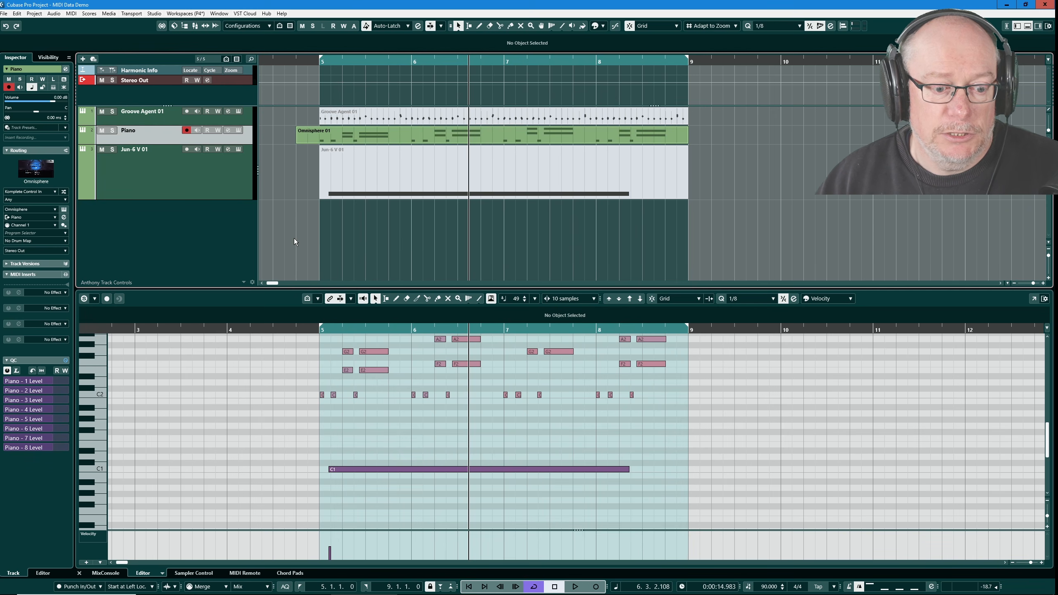
click(389, 134)
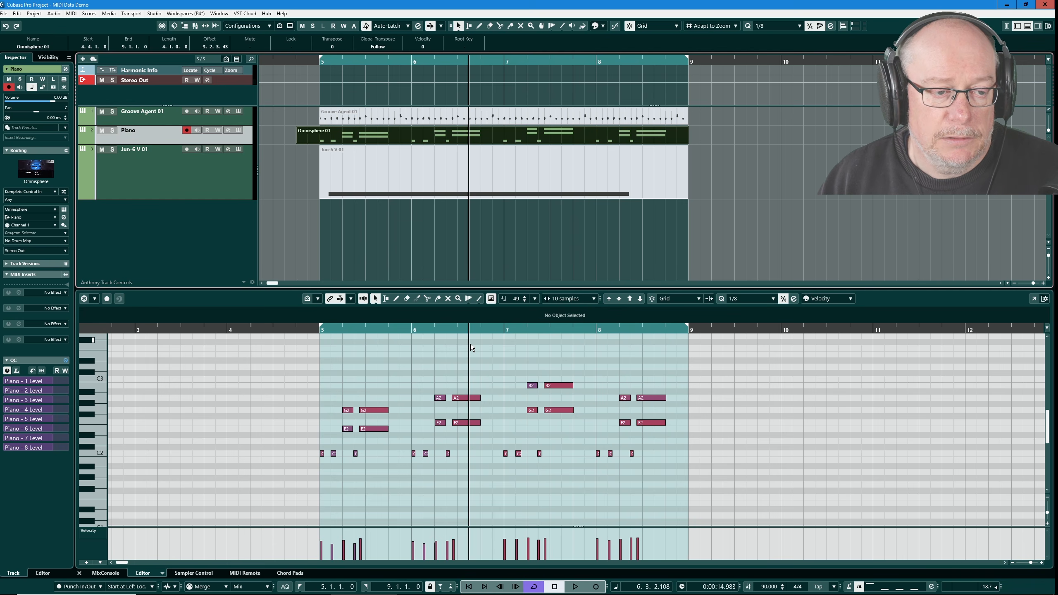
Play the piano part, return to bar 5 and select the longer G2 and E2 notes of its first chord pair.
key(space)
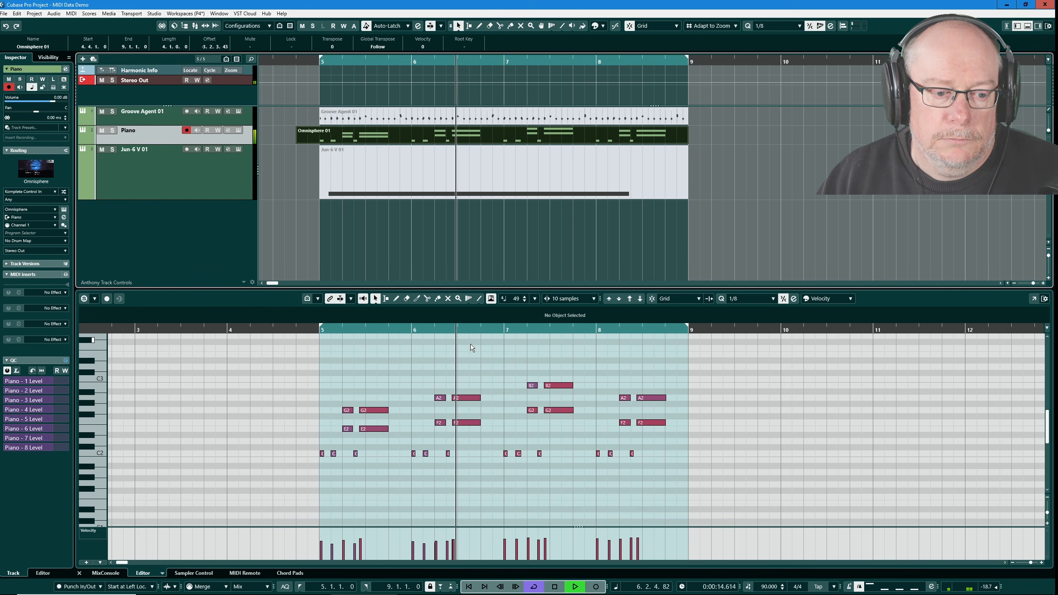
key(space)
key(KP_1)
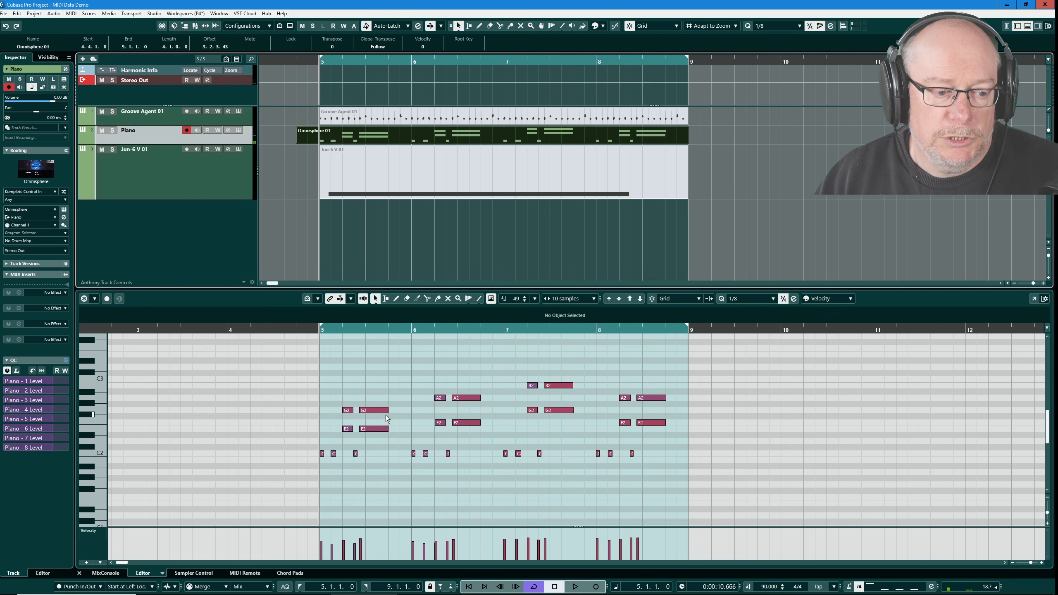
drag(378, 390, 388, 442)
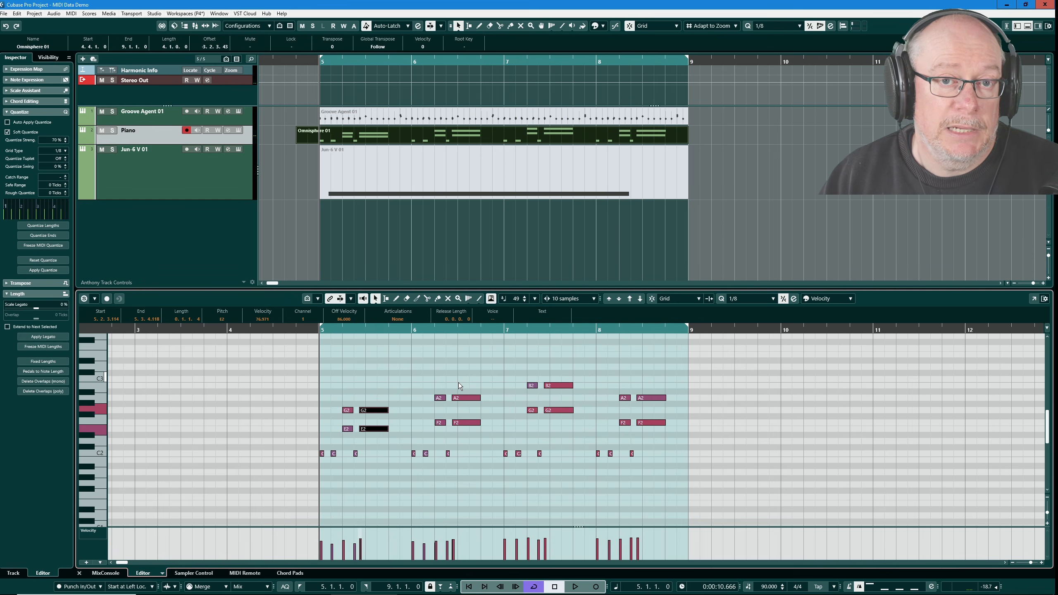
Add CC 22 (Control 22) to the visible controllers in the MIDI Controller Setup.
click(86, 562)
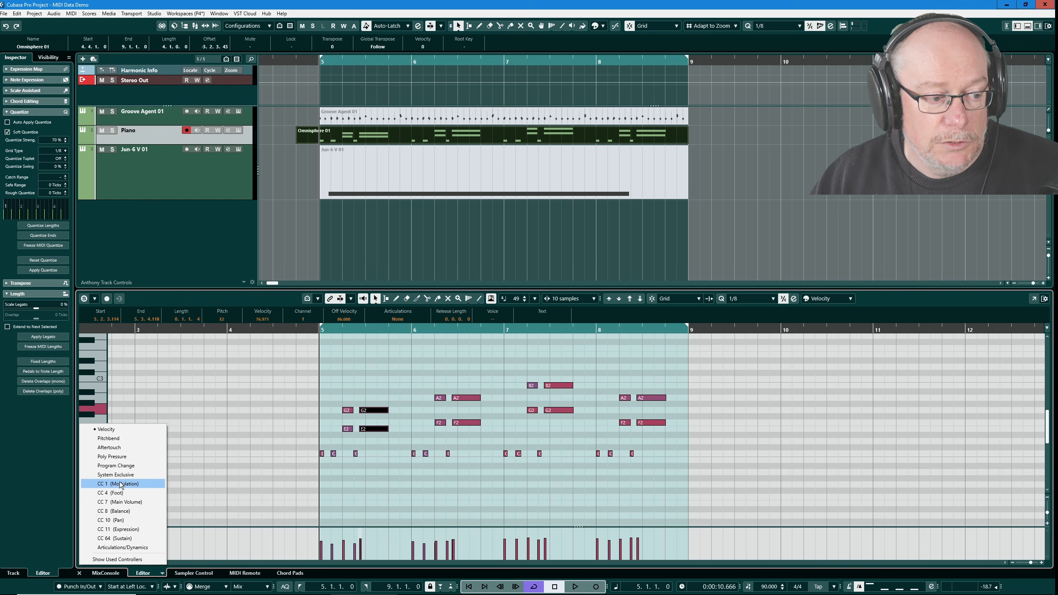
click(40, 480)
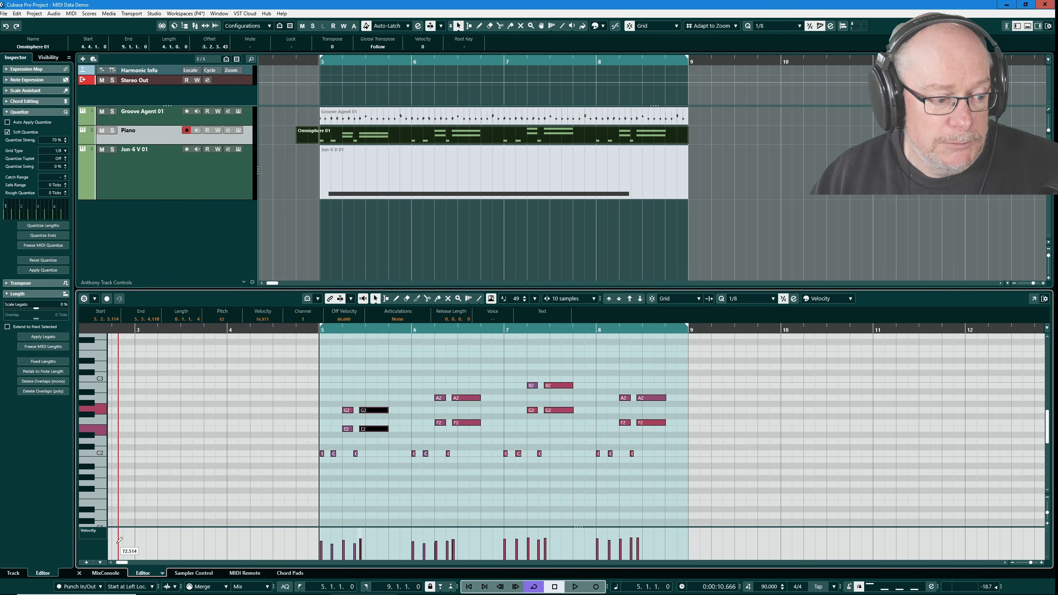
click(100, 564)
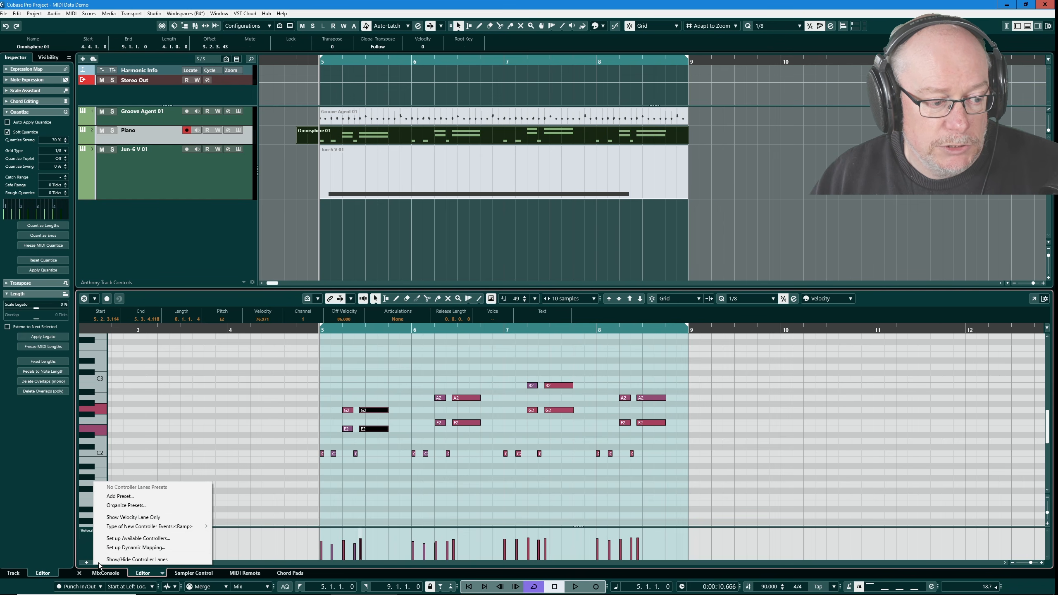
click(143, 539)
drag(506, 207, 413, 229)
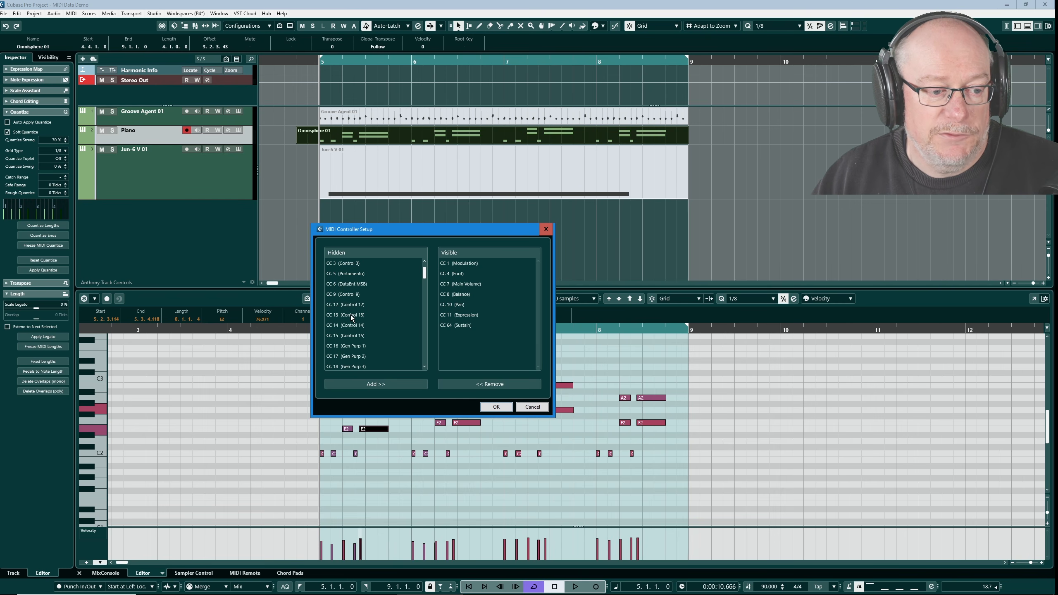
scroll(351, 316, down, 3)
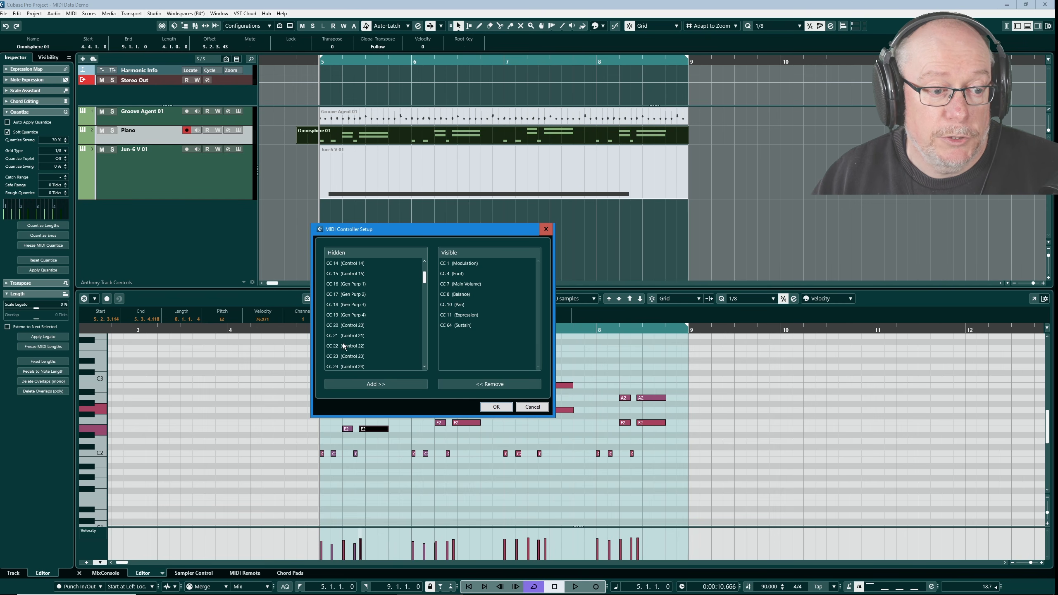
click(342, 346)
click(379, 383)
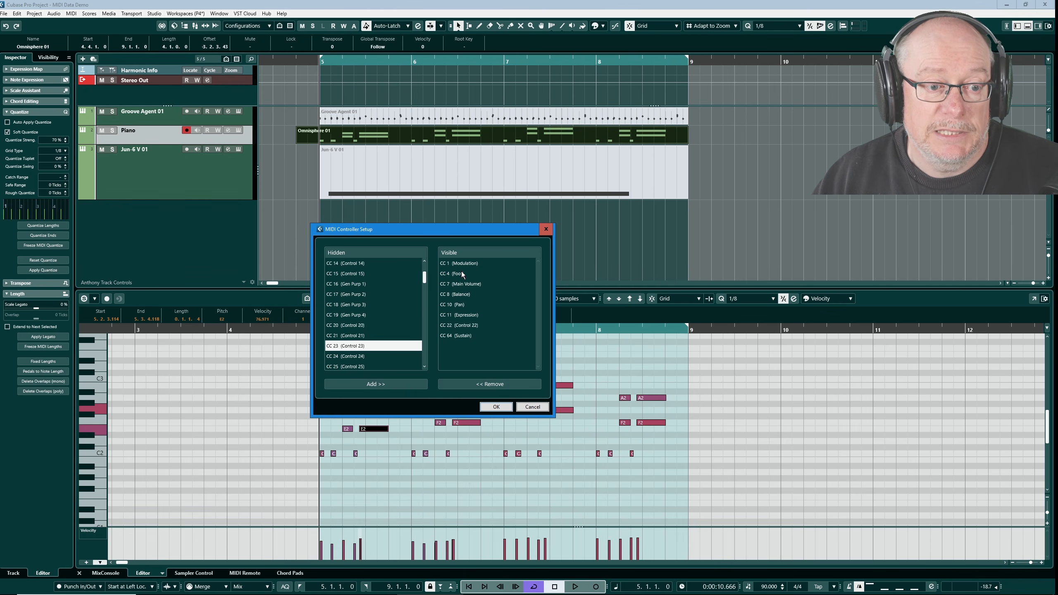
click(496, 406)
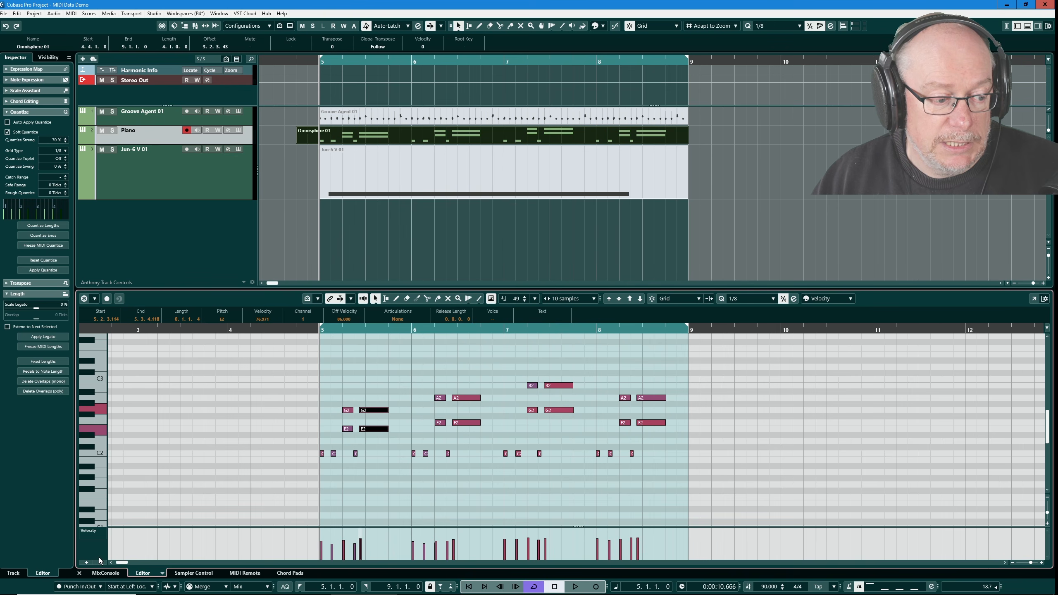
Add a CC 64 (Sustain) controller lane below the velocity lane of the piano part.
click(86, 562)
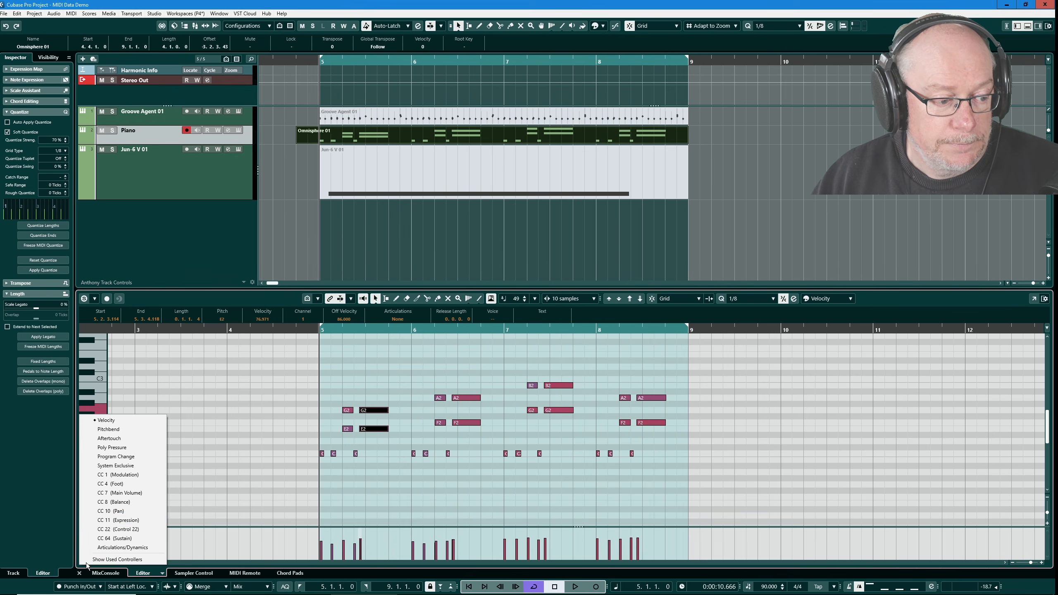
click(121, 538)
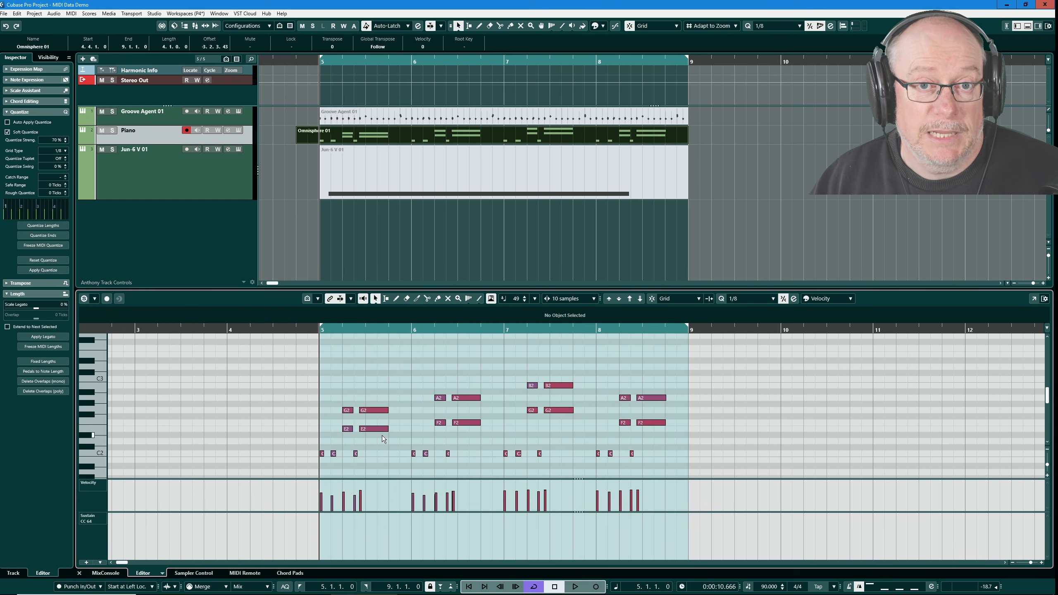
Draw low CC 64 values around the start of bar 5 with the Draw tool and increase the lane's height.
right_click(290, 429)
click(315, 423)
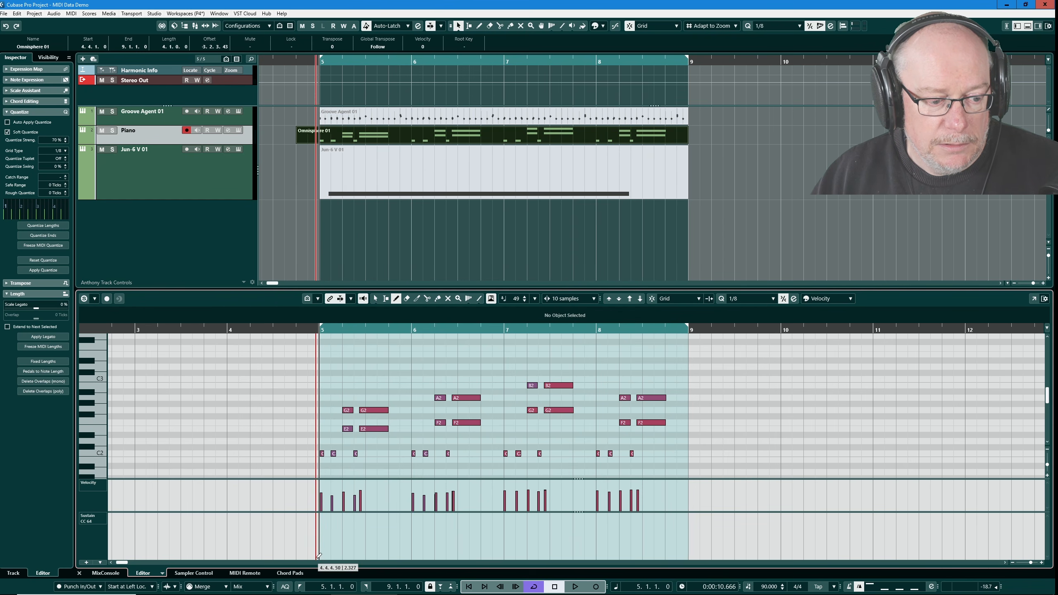
drag(316, 554, 322, 554)
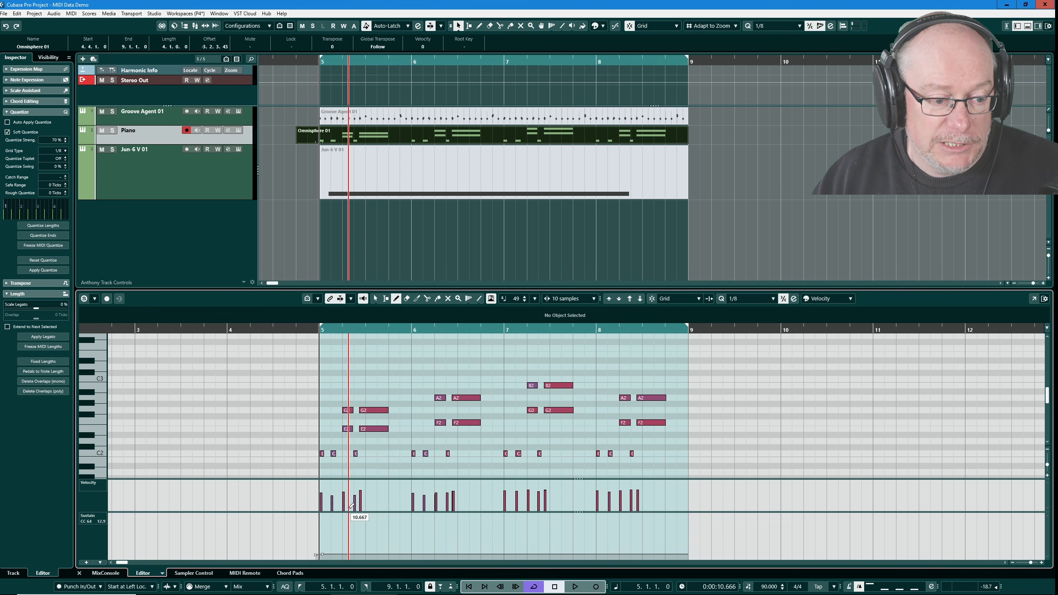
drag(350, 512, 350, 480)
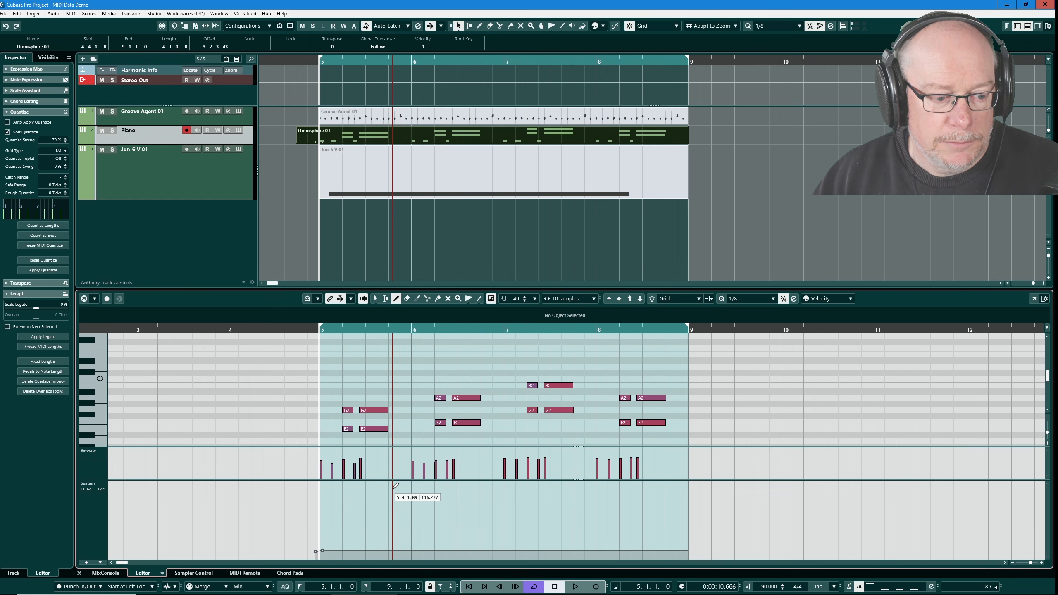
Draw a pedal-down and pedal-up shape in the CC 64 lane, rising near the end of the long bar 5 chord and dropping just before bar 6.
click(370, 552)
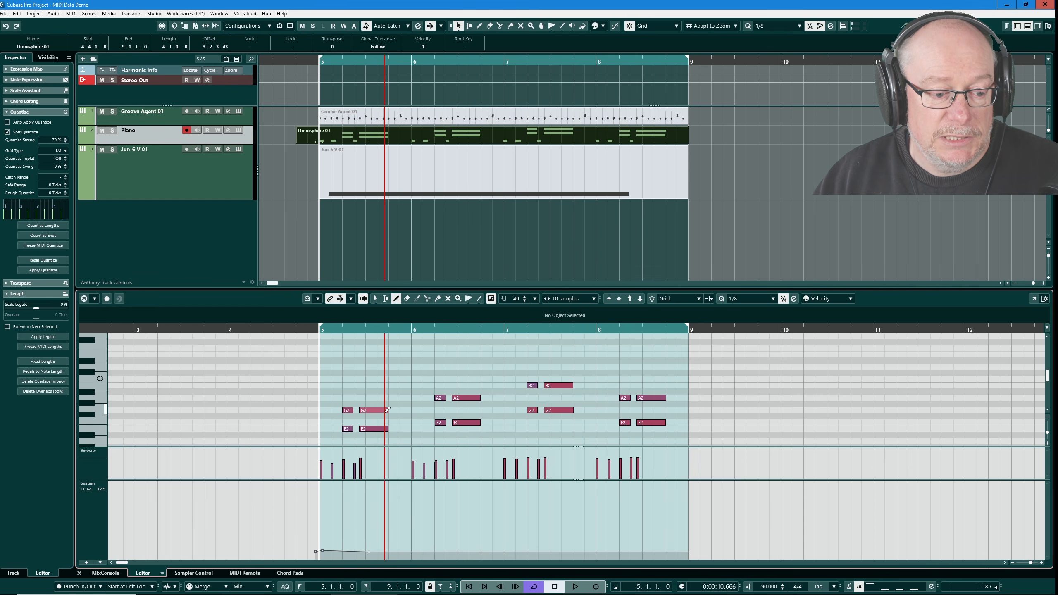
click(382, 507)
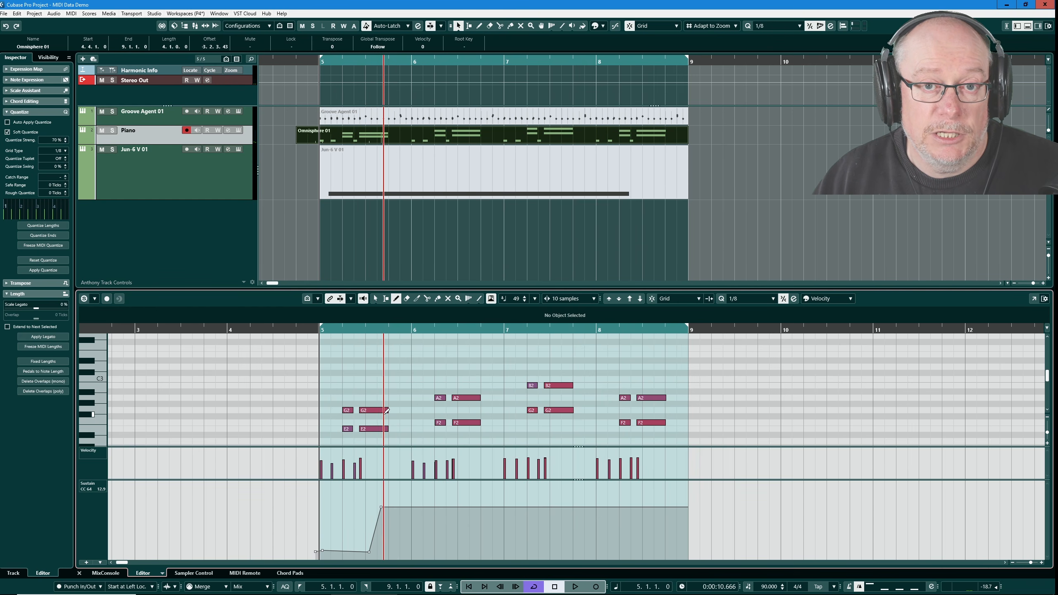
click(408, 505)
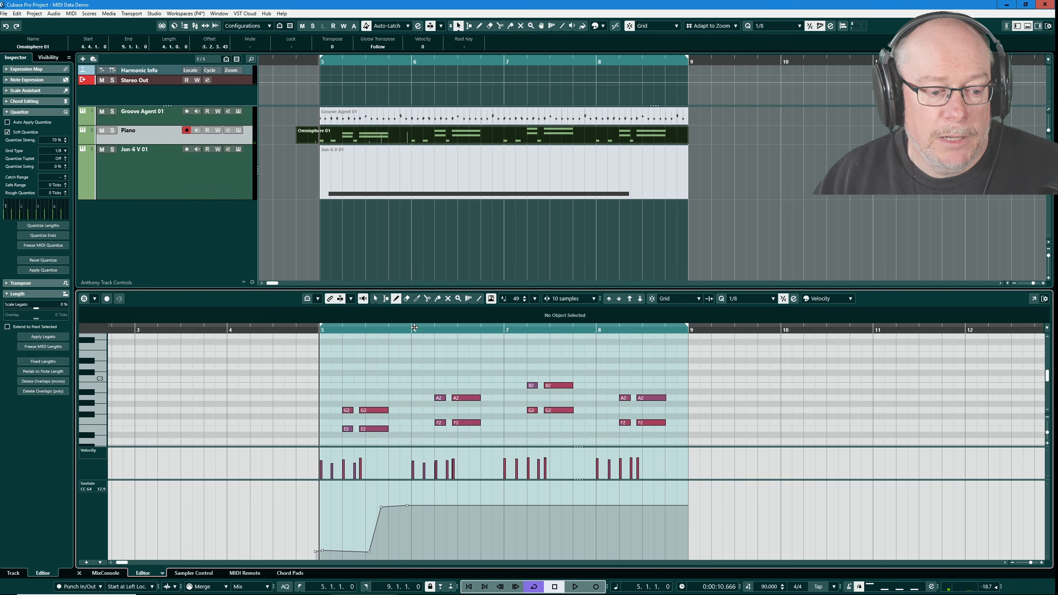
click(411, 551)
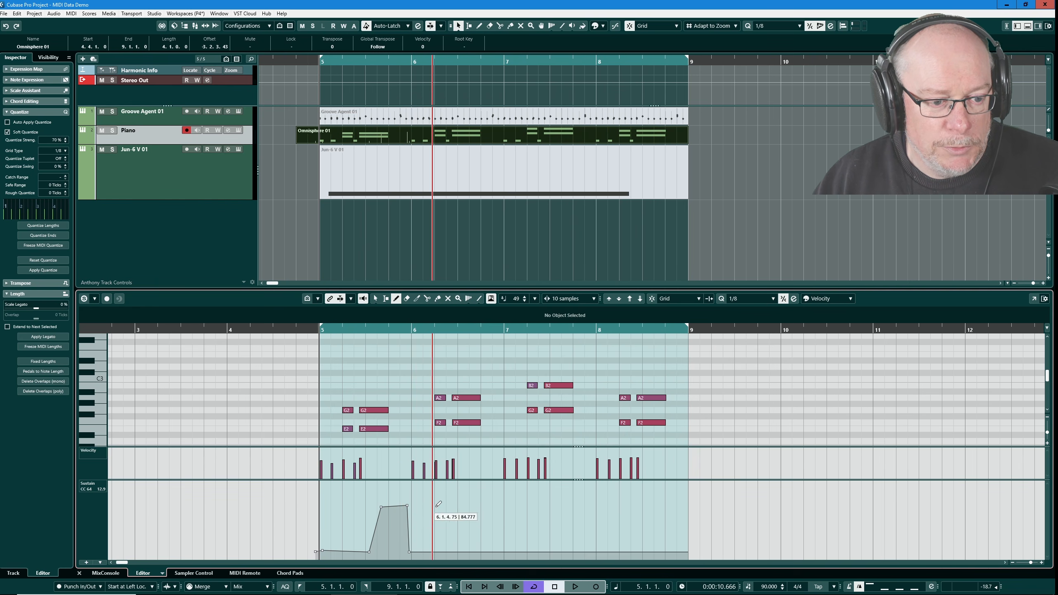
Draw pedal-down and pedal-up shapes in the CC 64 lane over the long chords of bars 6 and 7, dropping just before each following bar.
click(458, 552)
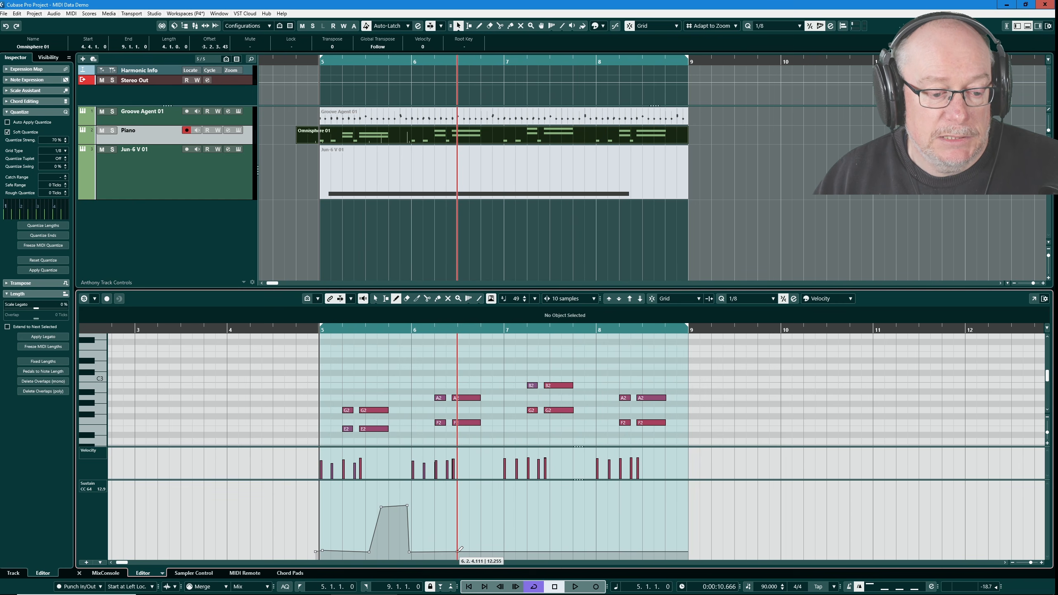
click(470, 505)
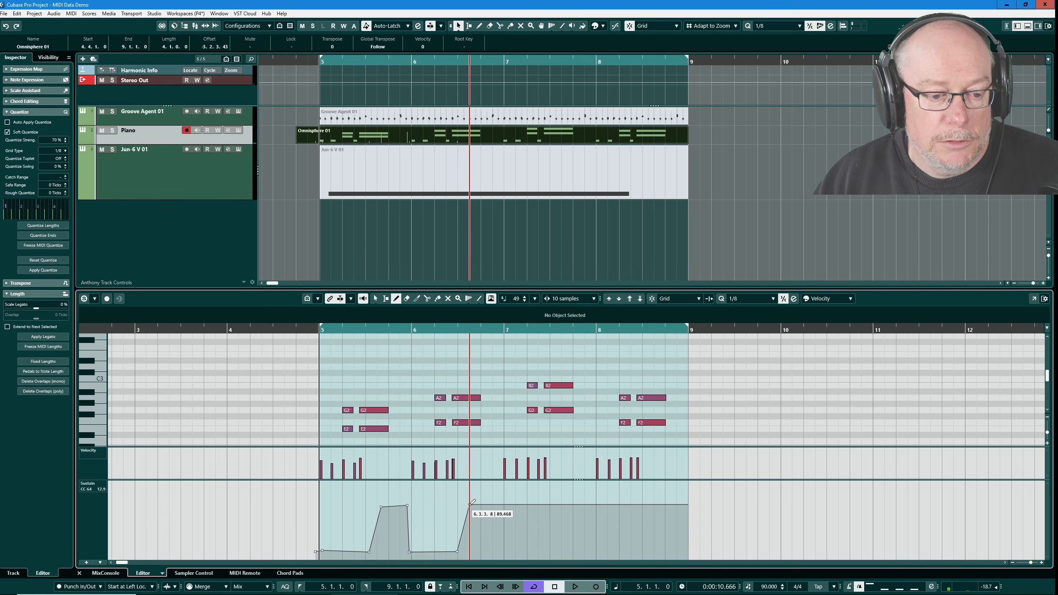
click(501, 505)
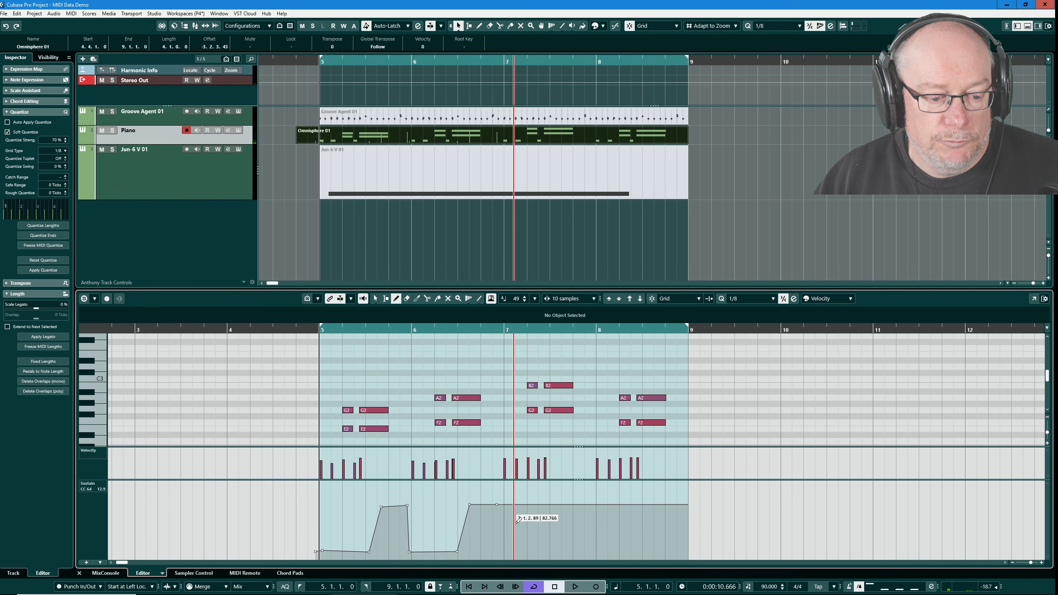
click(502, 551)
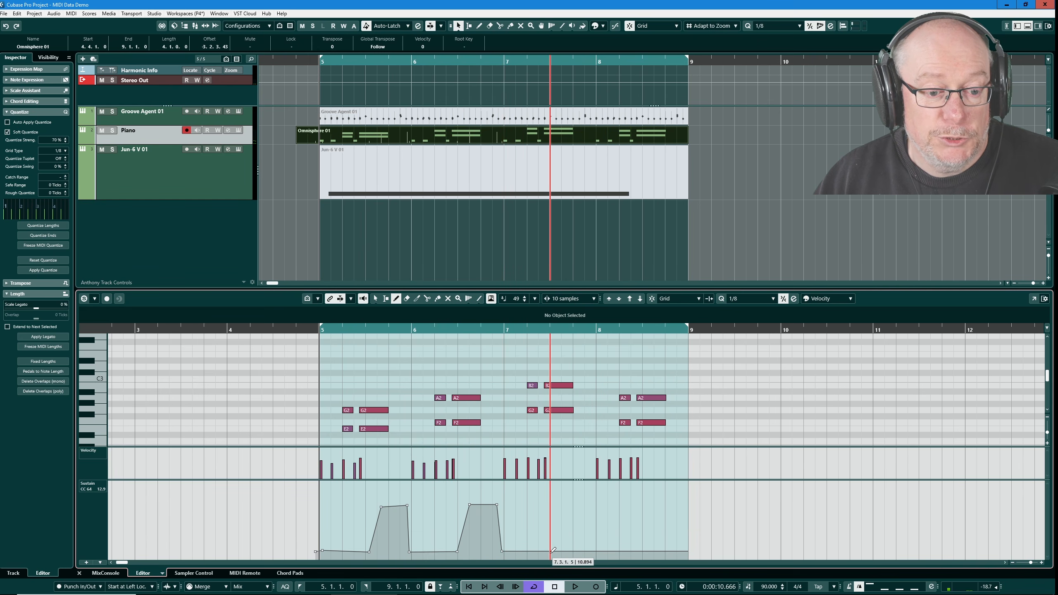
click(550, 550)
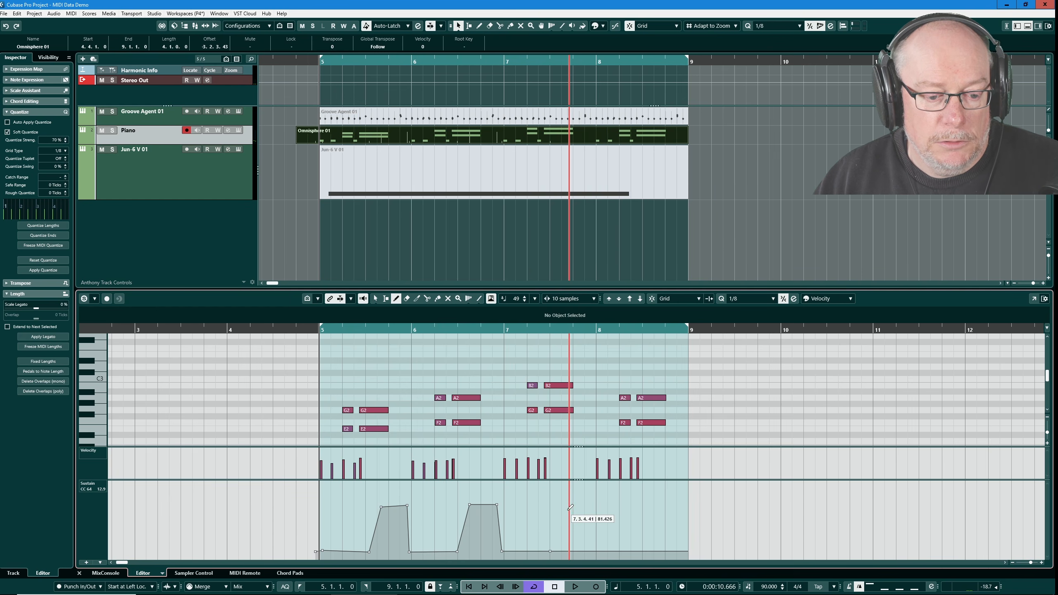
click(564, 507)
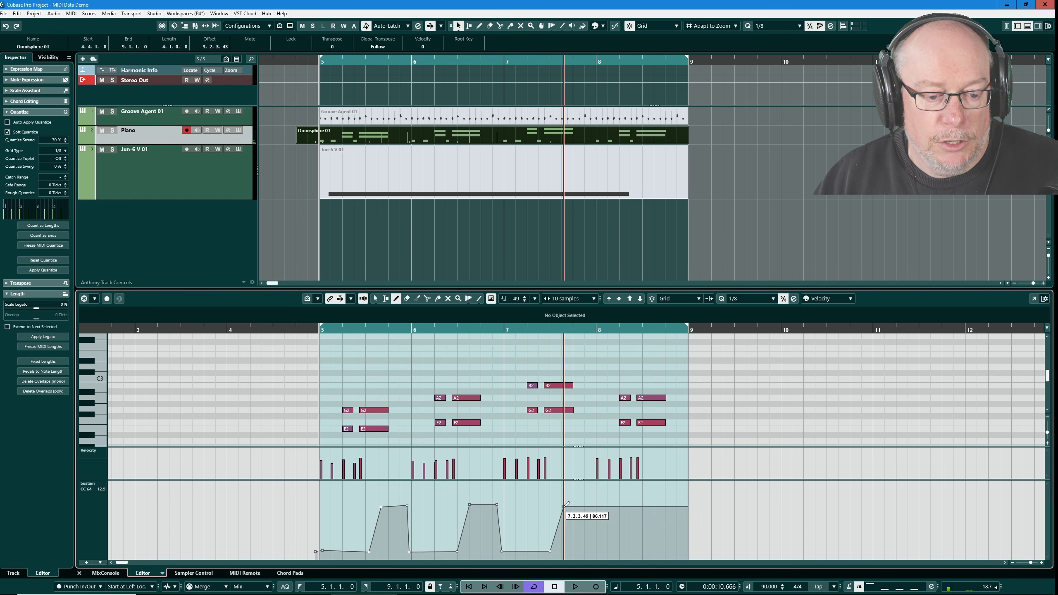
click(591, 506)
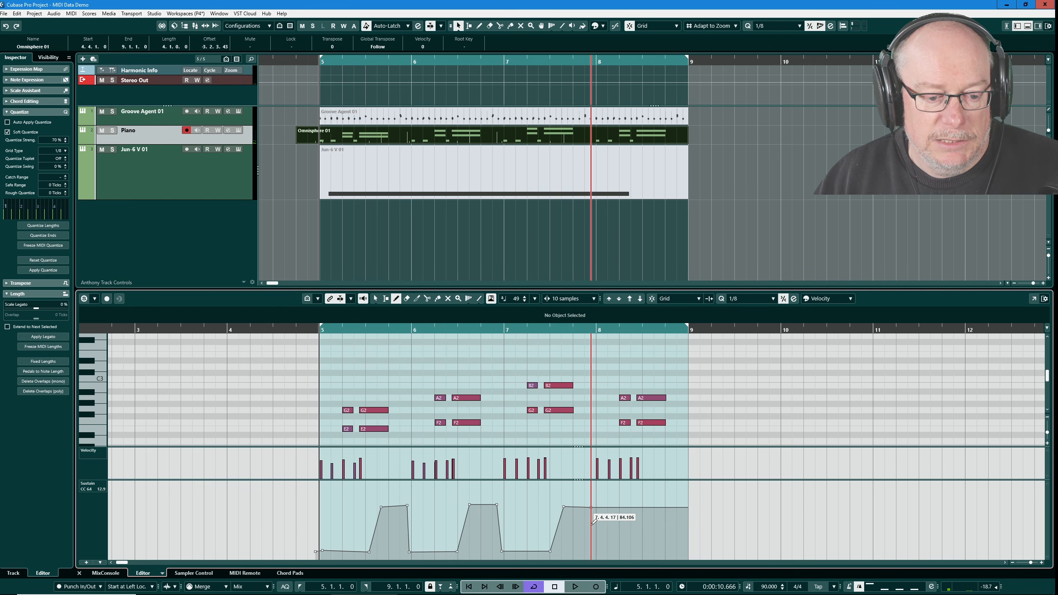
click(595, 550)
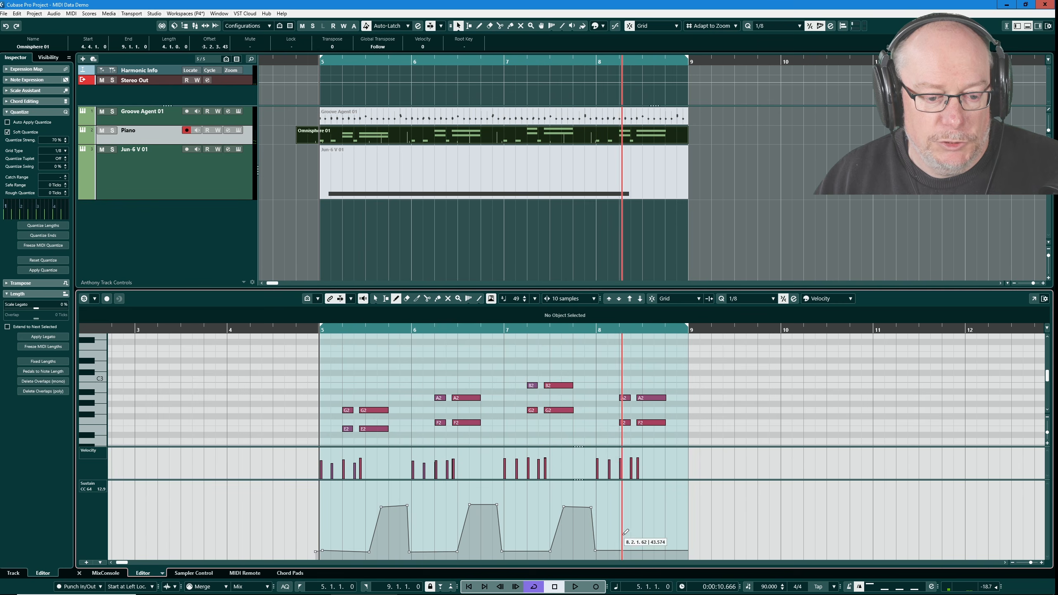
Draw the last CC 64 pedal shape from the long bar 8 chord to just before bar 9 and play the piano part back.
click(639, 551)
drag(662, 506, 688, 506)
click(685, 508)
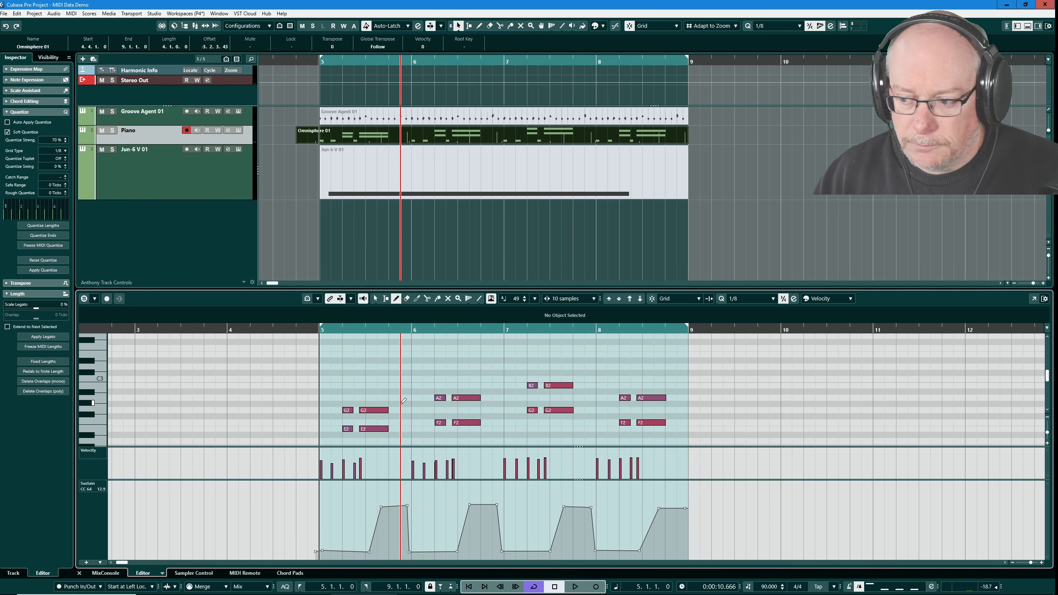
key(space)
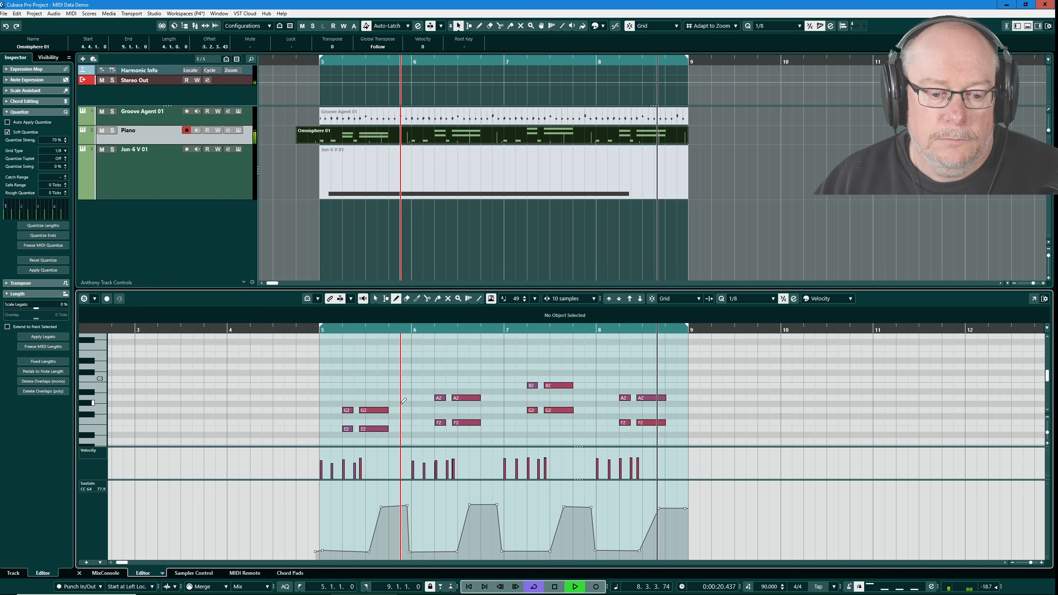
key(space)
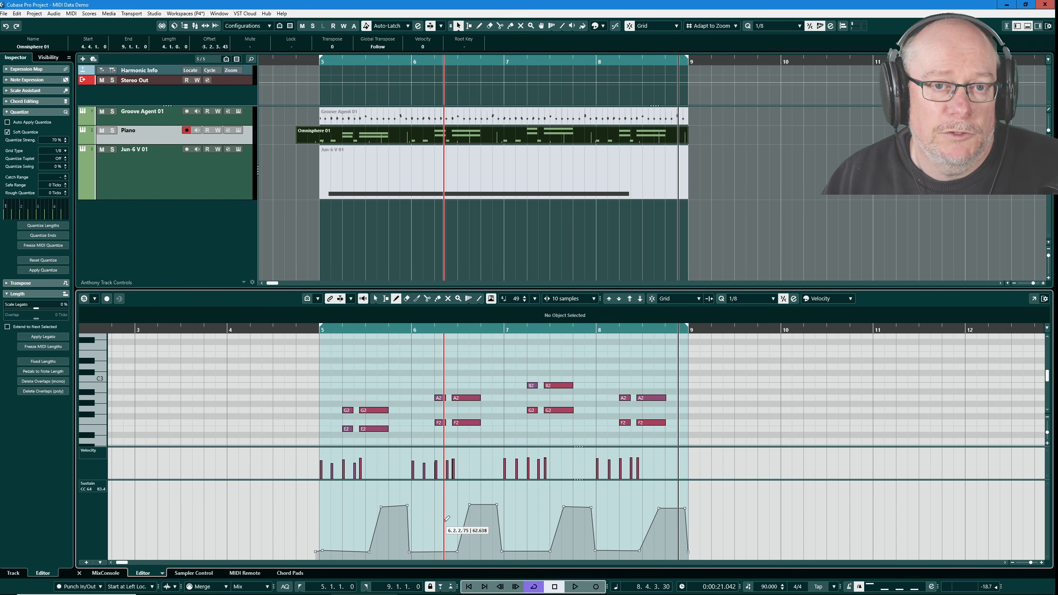
Examine the hidden and visible controllers in the MIDI Controller Setup, from CC 0 through CC 127, and close the dialog.
click(100, 562)
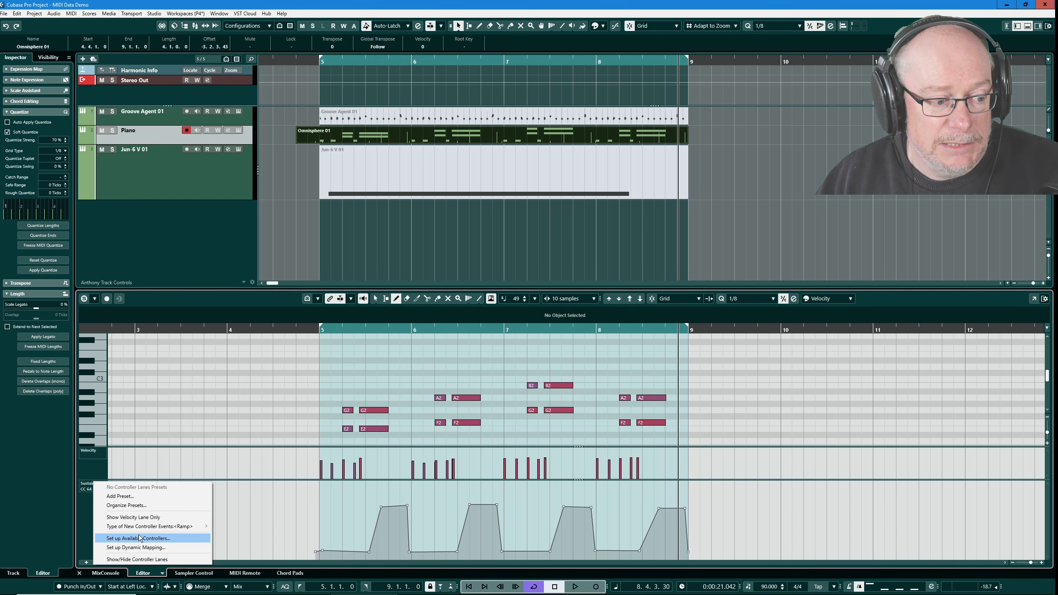
click(140, 538)
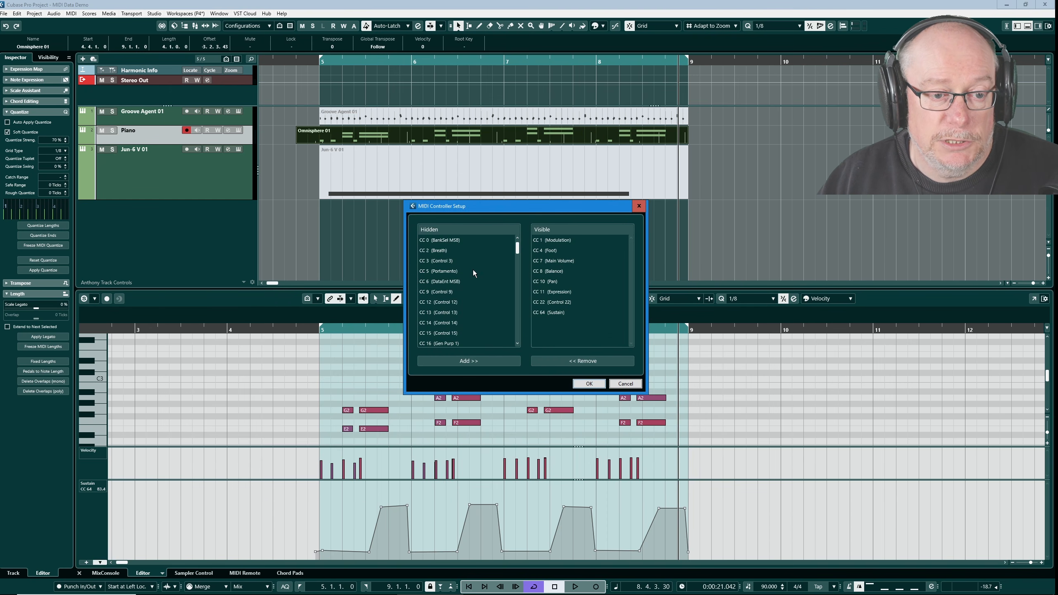
drag(519, 244, 515, 302)
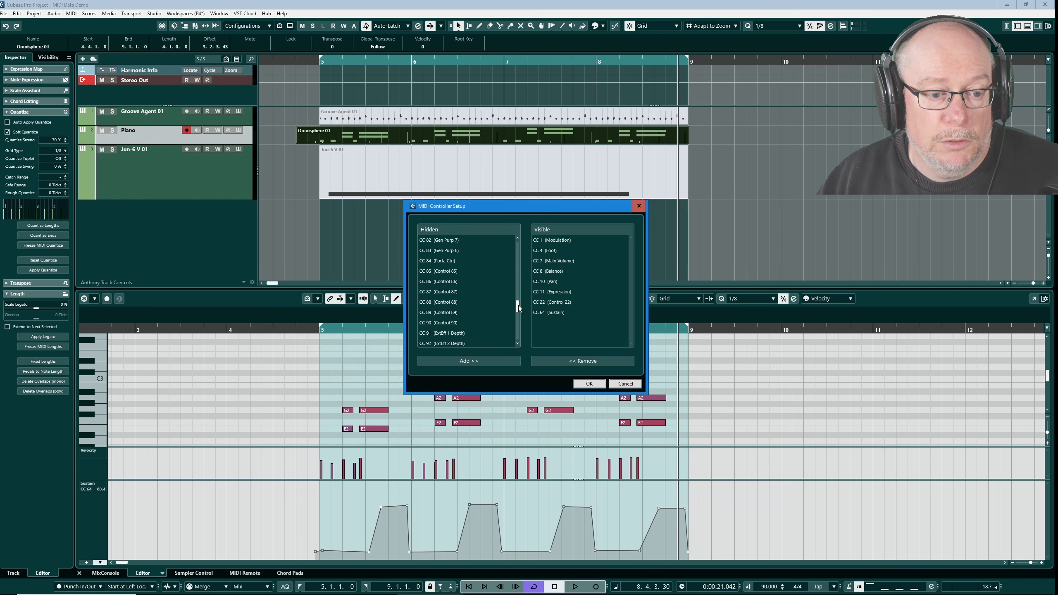
drag(519, 305, 517, 297)
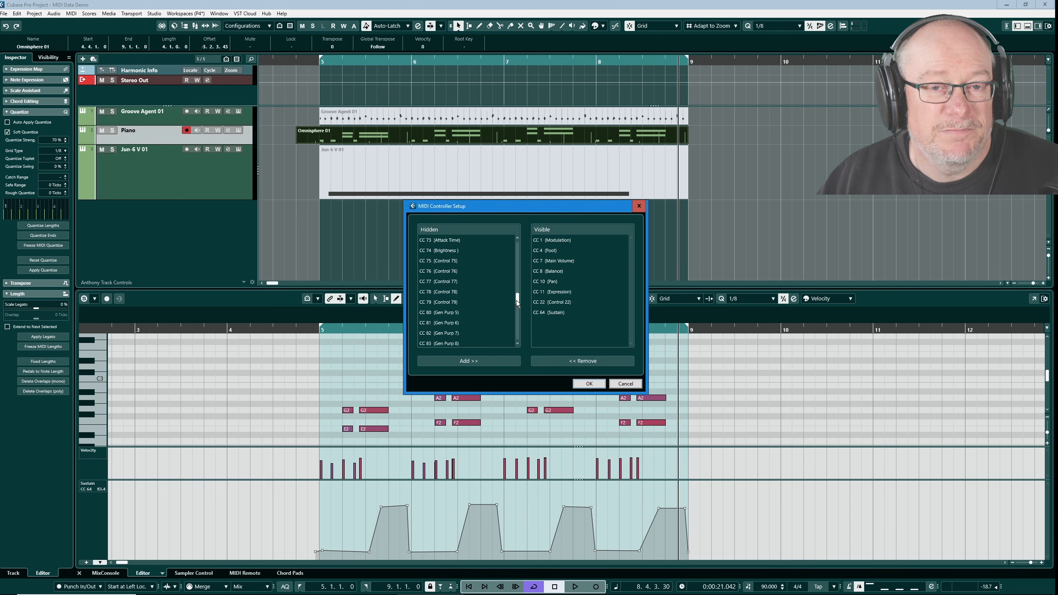
drag(516, 300, 515, 335)
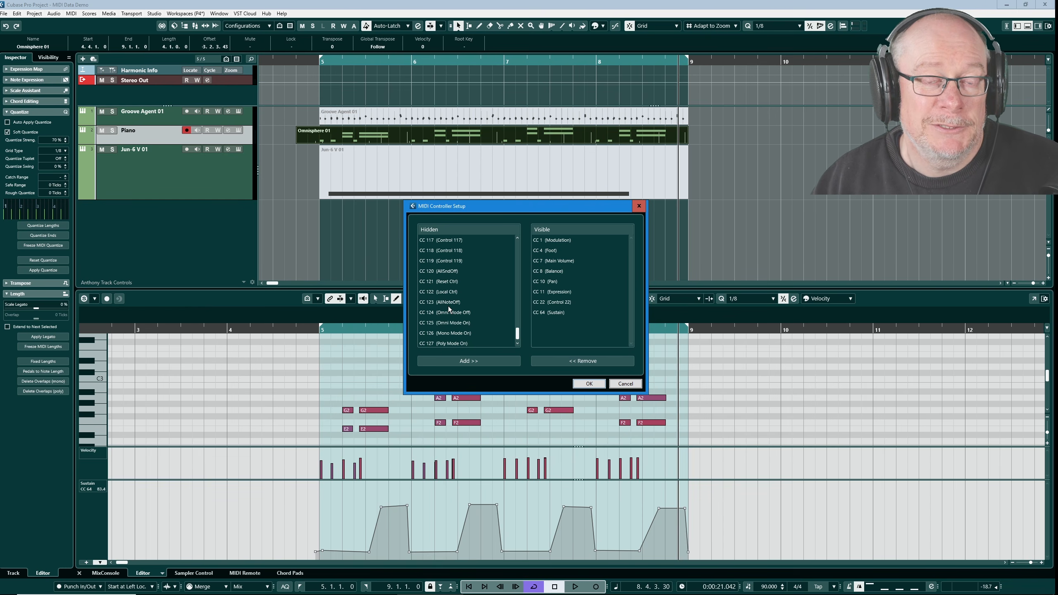
scroll(448, 306, up, 20)
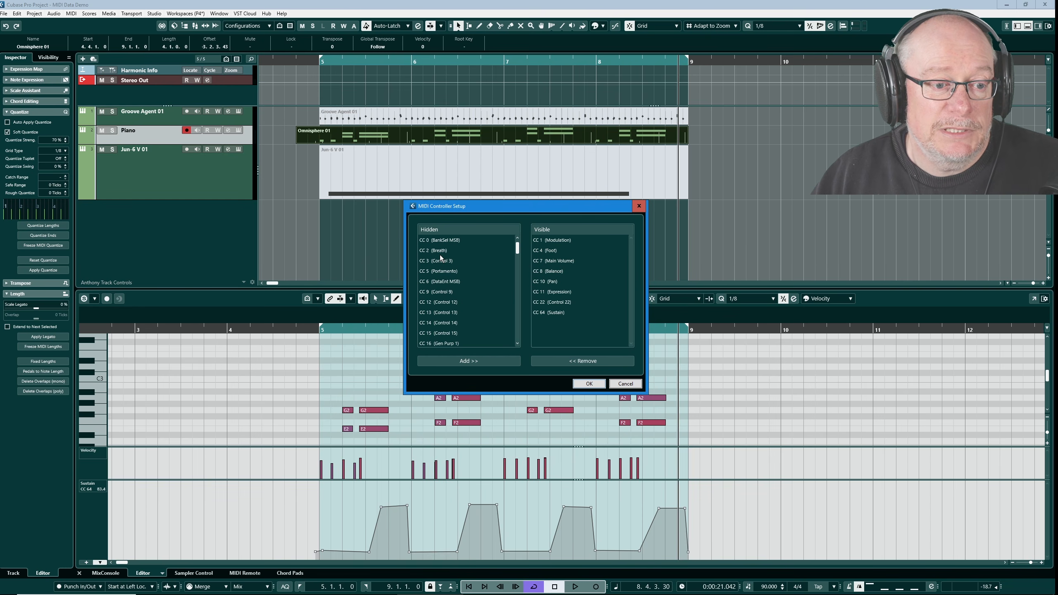
click(551, 241)
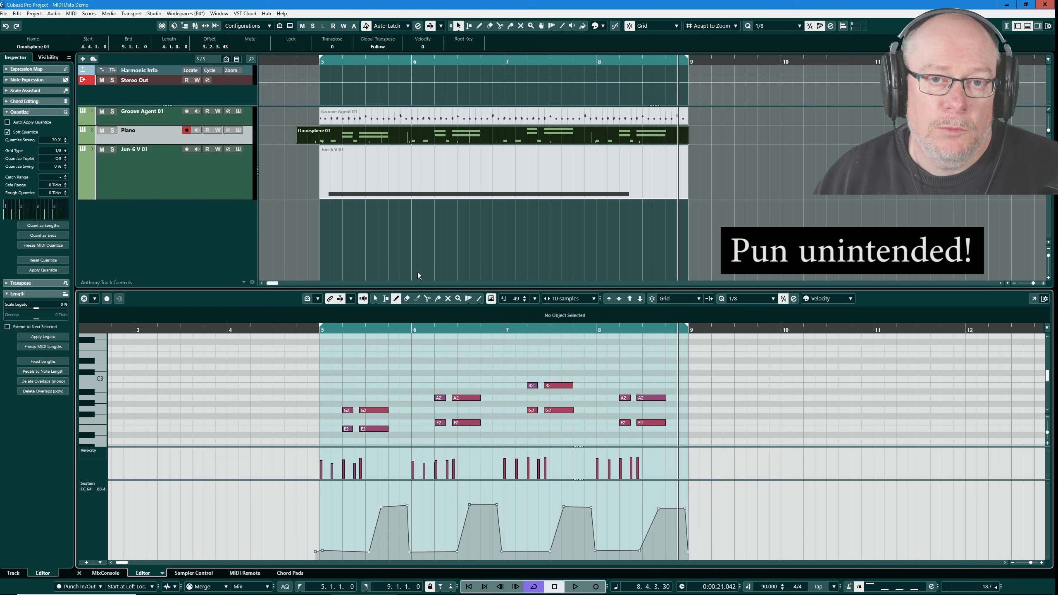
Unmute the Groove Agent 01 part and mute the piano part with the Mute tool, and select the Groove Agent part with the Object Selection tool.
right_click(293, 130)
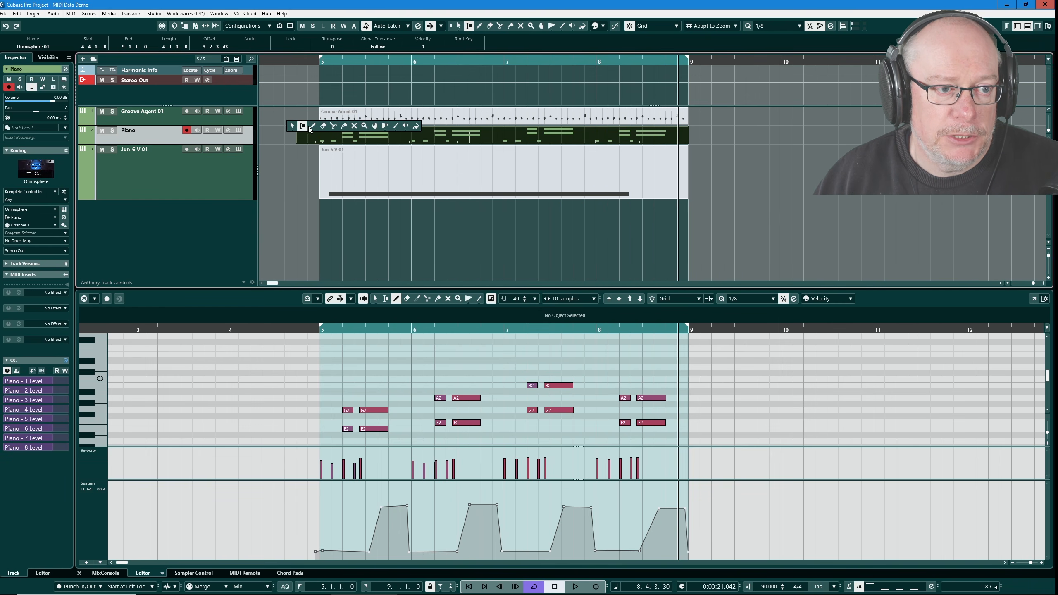
click(354, 126)
drag(290, 116, 367, 136)
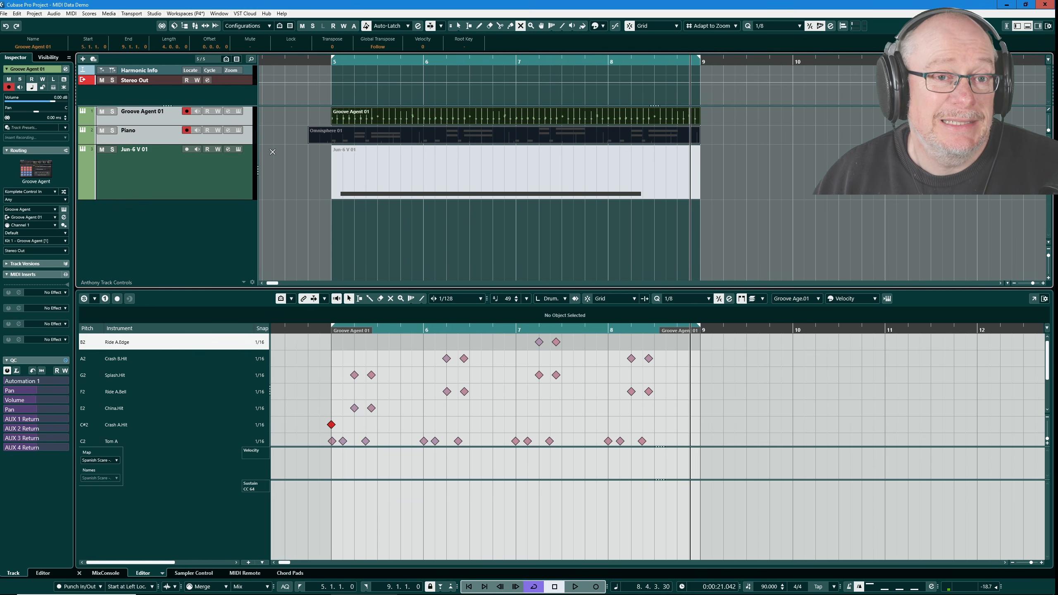
click(159, 120)
right_click(282, 114)
click(297, 112)
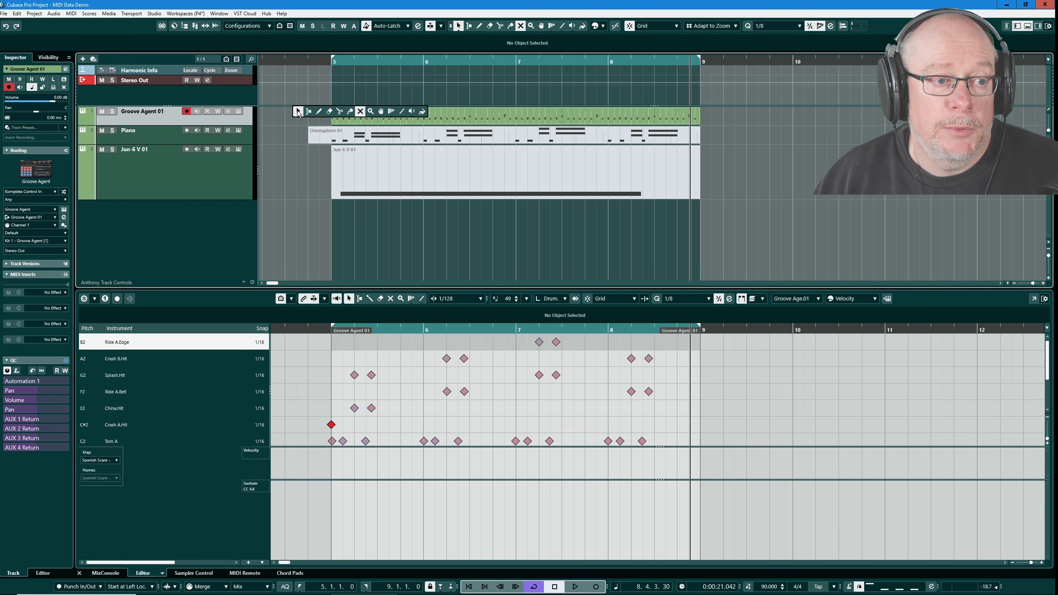
click(388, 112)
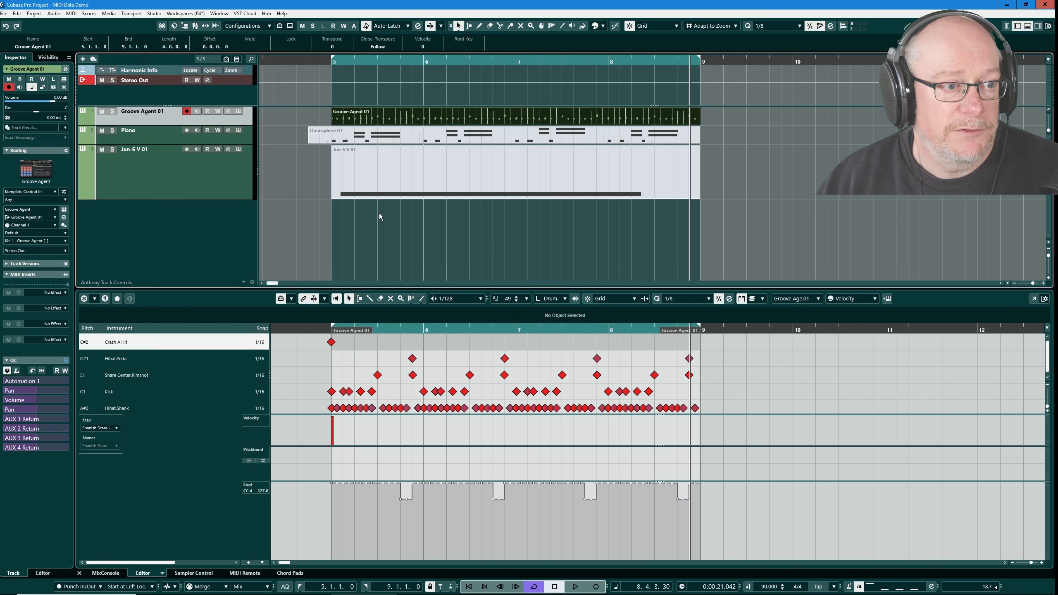
Look at the Groove Agent 5 instrument of the drum track, close it and play back the drum part.
click(240, 109)
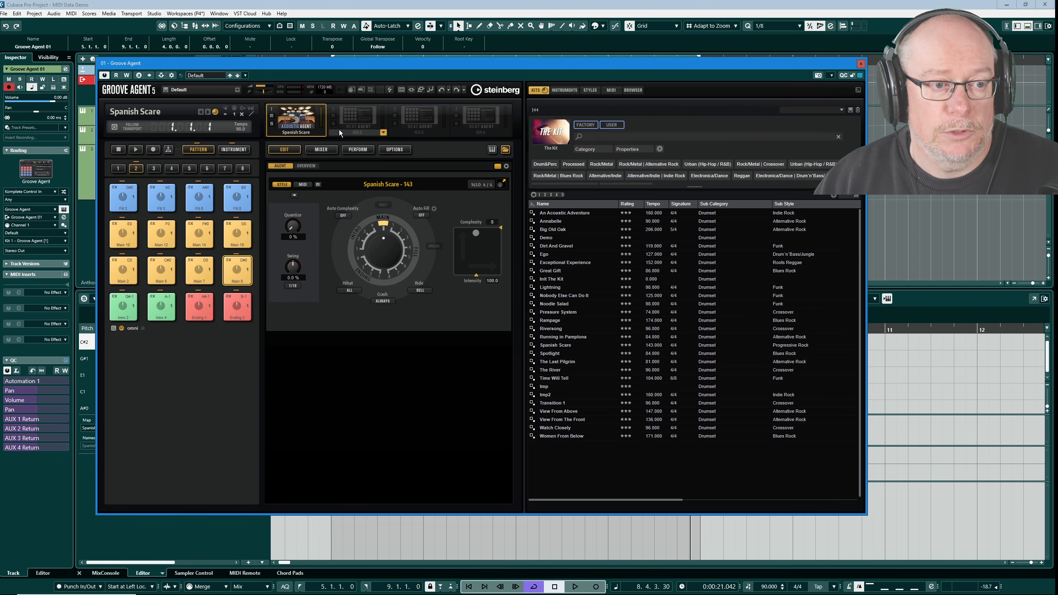
click(861, 63)
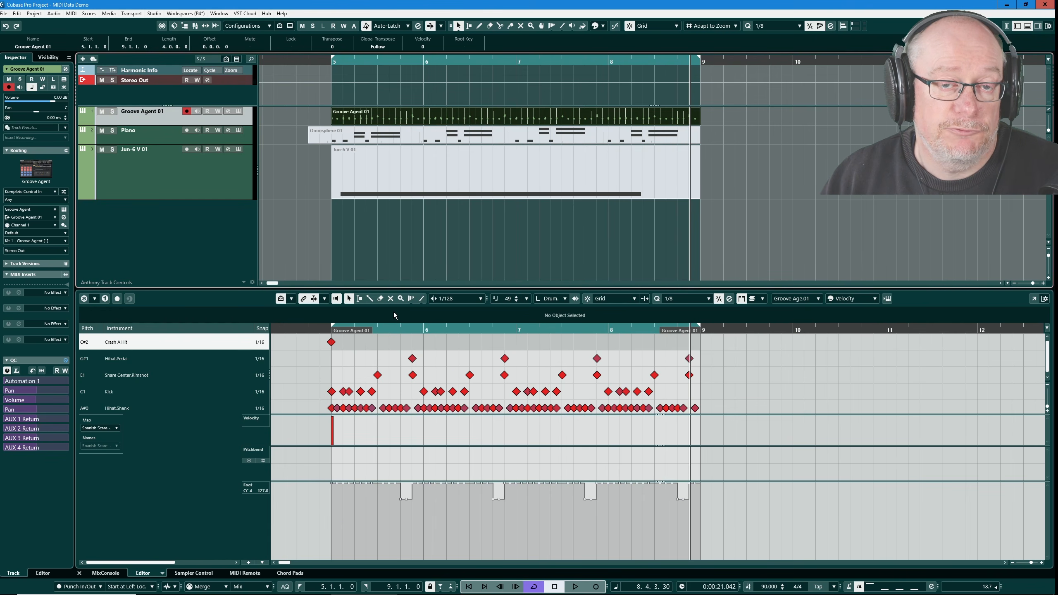
key(space)
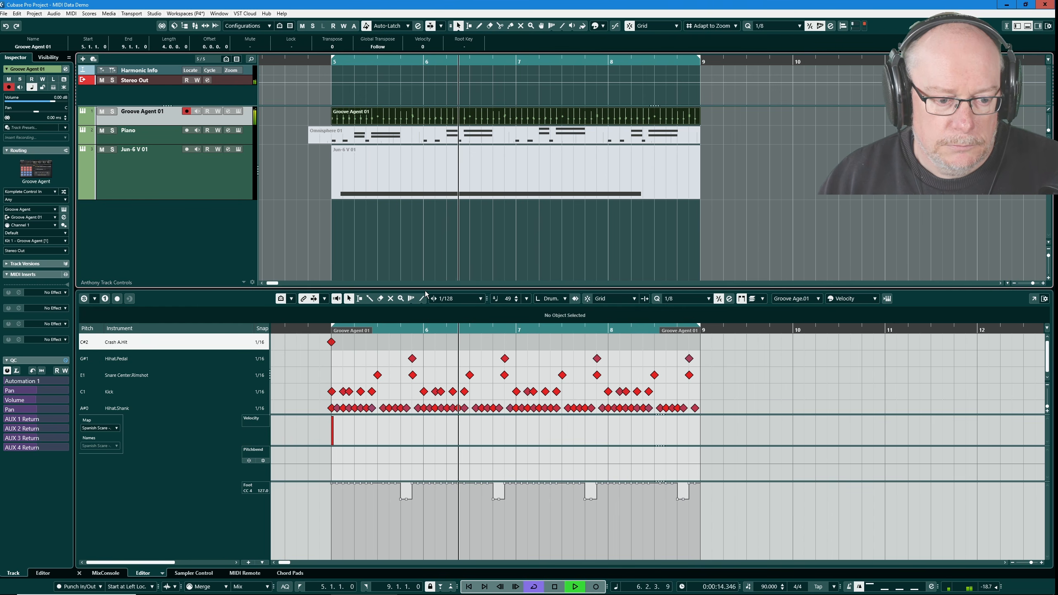
key(space)
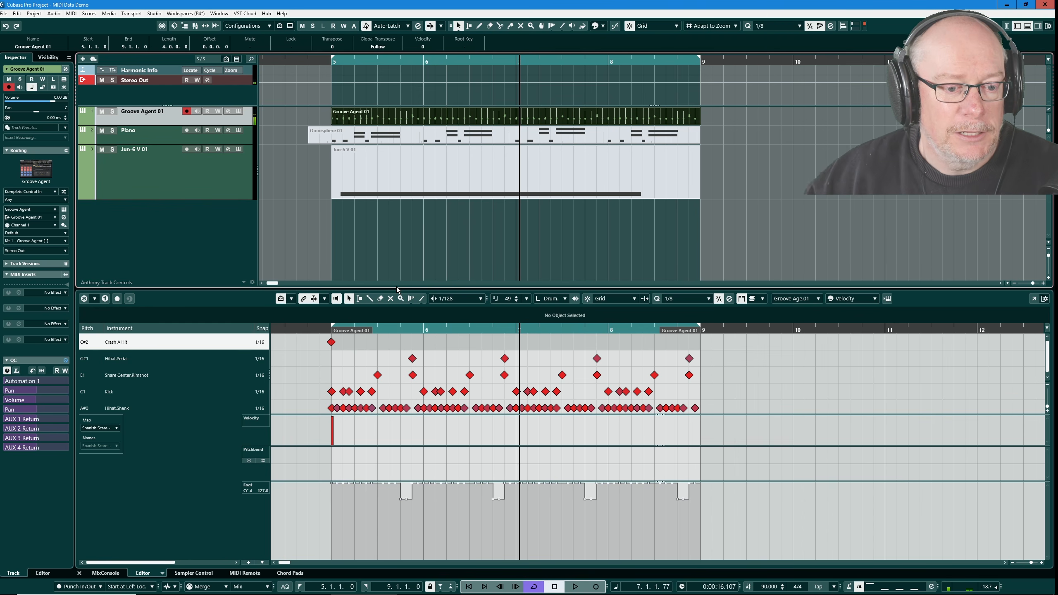
Audition the HiHat Shank hit near the end of bar 6 and raise the Stereo Out level to -4.12 dB.
click(498, 331)
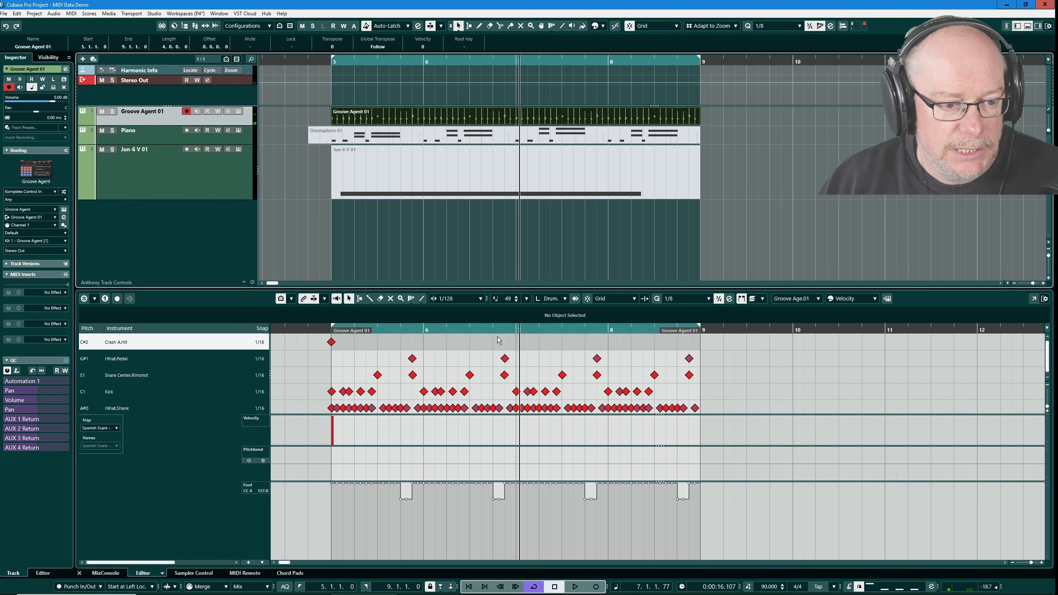
click(499, 407)
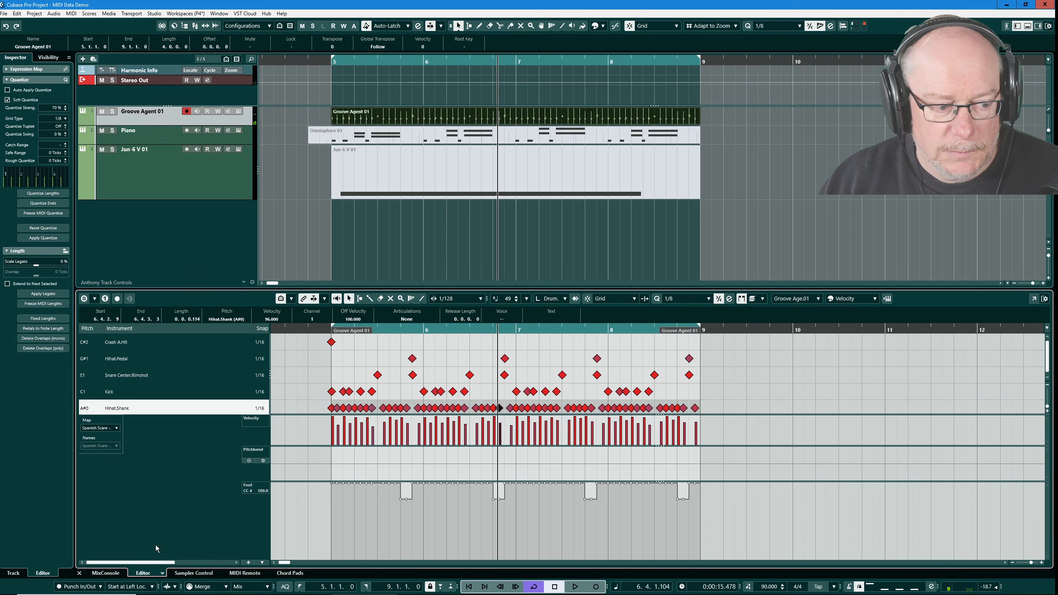
click(107, 573)
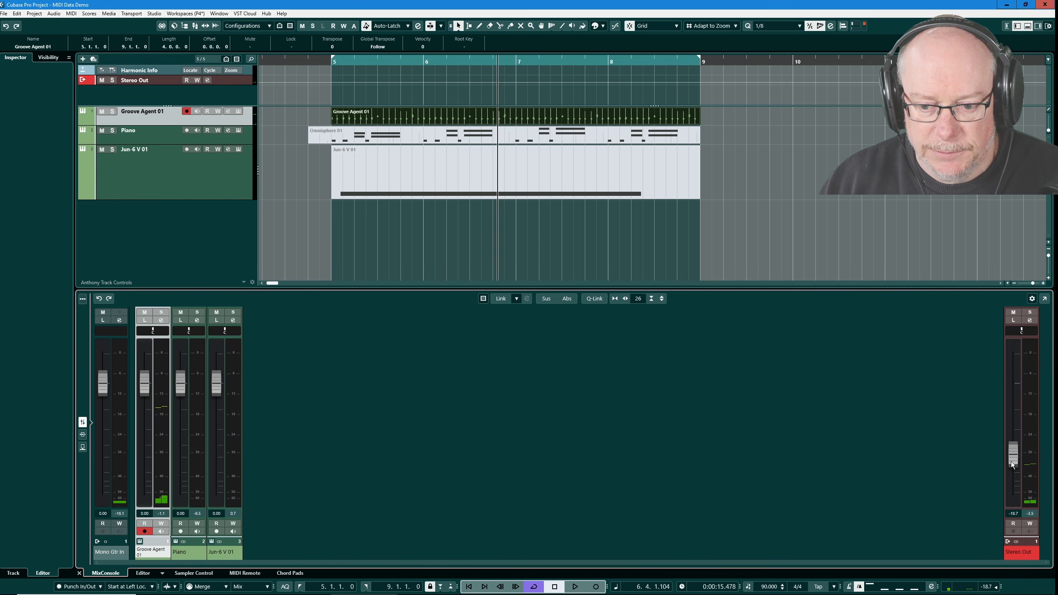
key(ctrl+e)
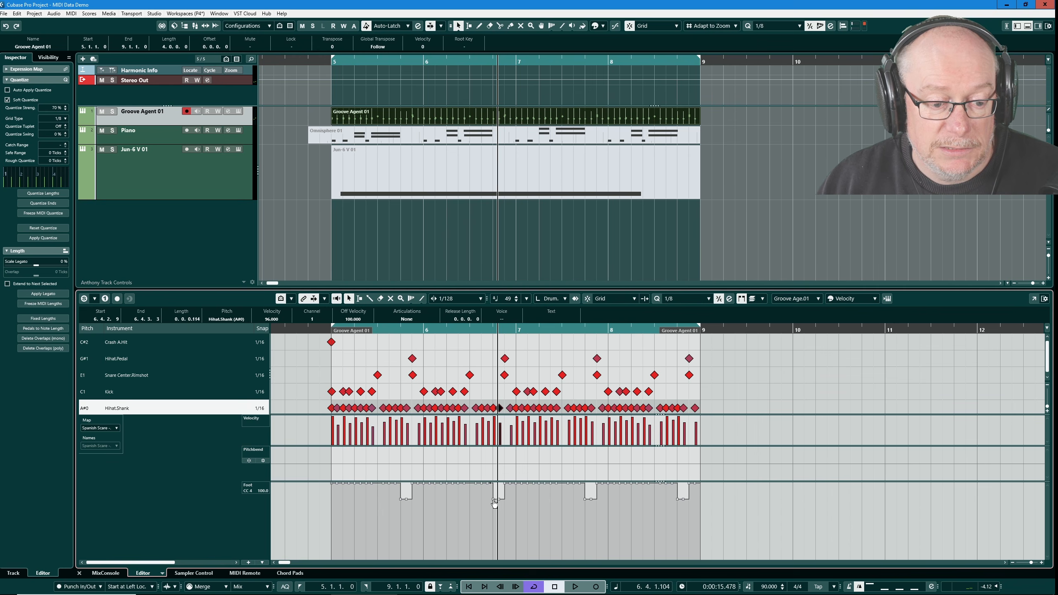
Lower the CC 4 (Foot) points of the dip near the end of bar 6 to about 42 and audition the HiHat Shank hit above it.
mouse_move(493, 500)
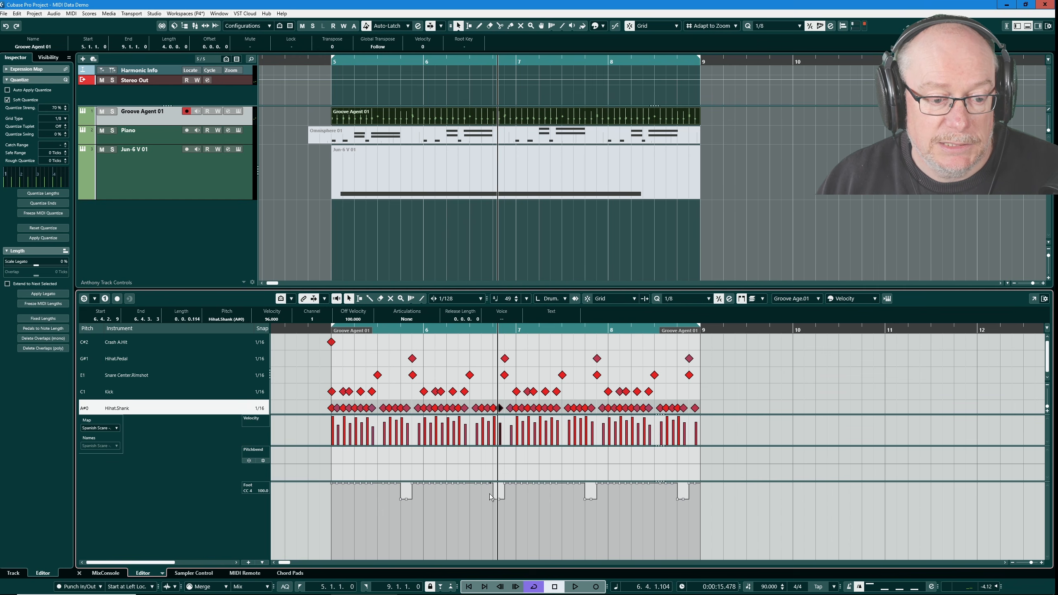
click(480, 331)
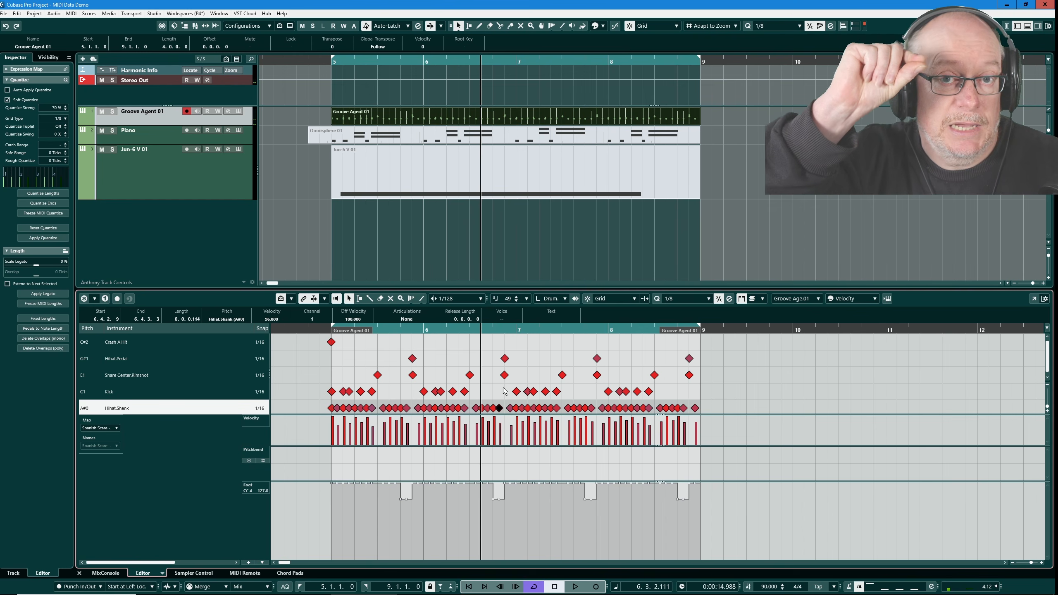
click(497, 330)
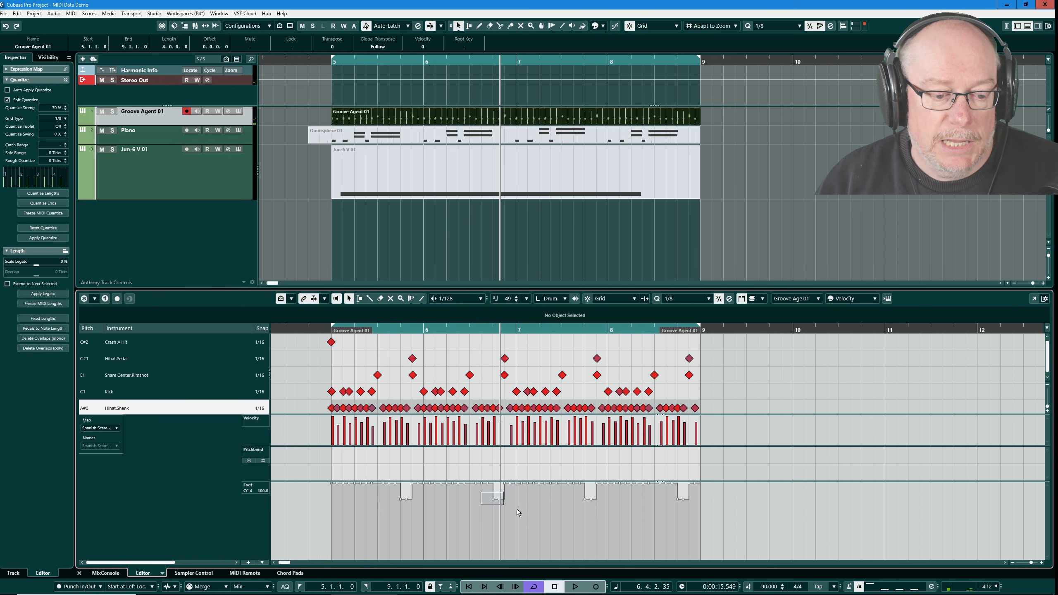
click(495, 484)
drag(496, 484, 498, 514)
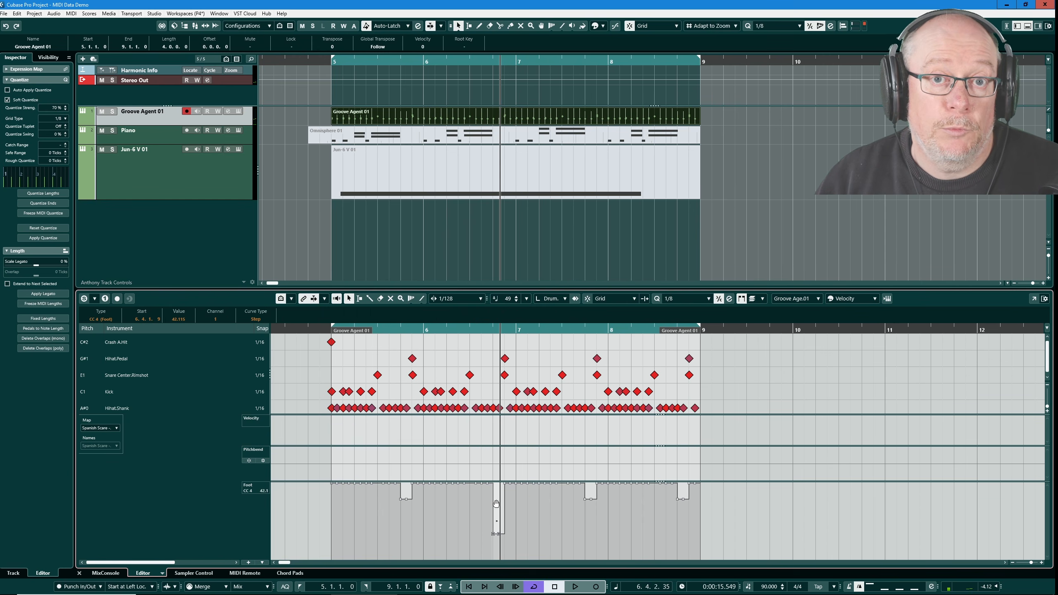
click(499, 412)
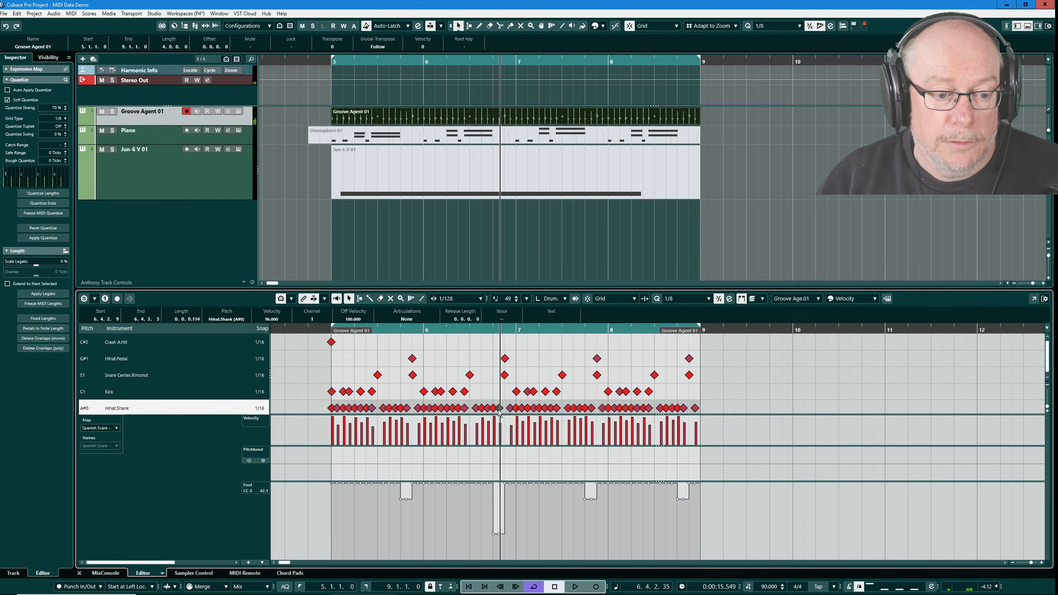
Lower the CC 4 points of the dip near the end of bar 6 to about 0.8 and audition the HiHat Shank hit again.
key(8)
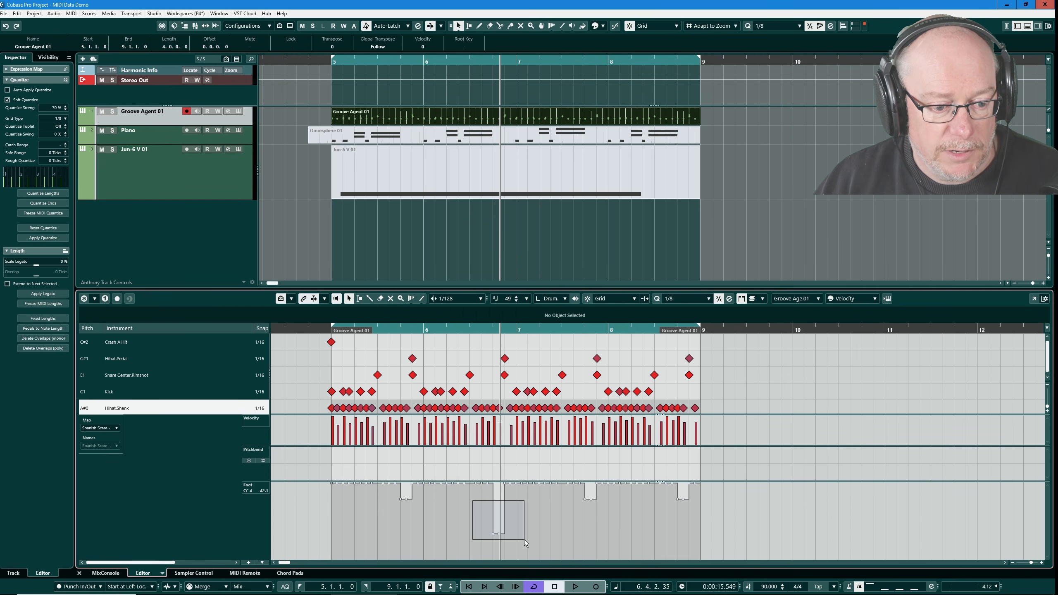
drag(524, 540, 524, 541)
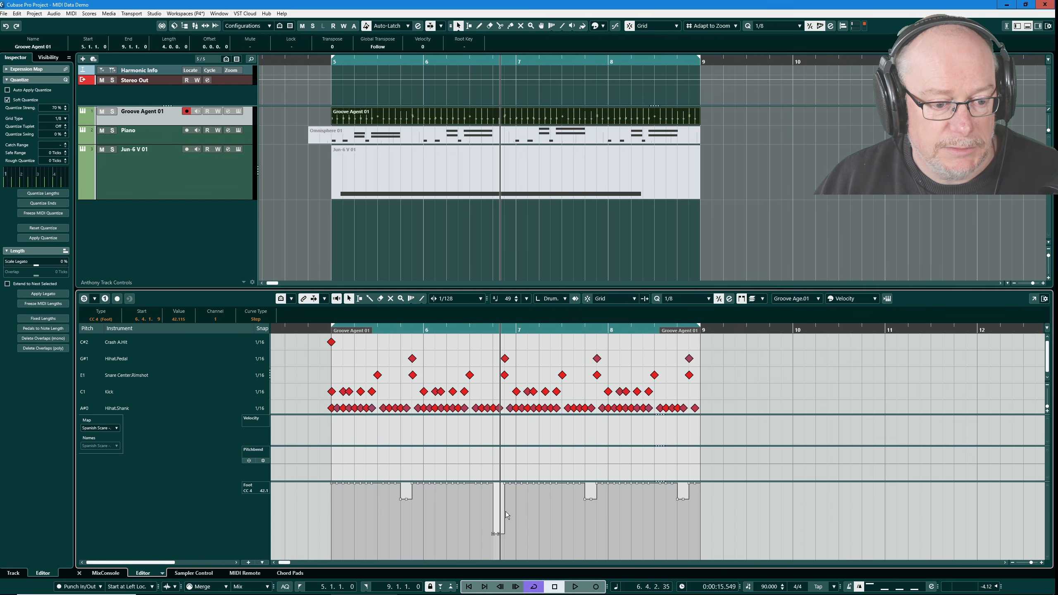
drag(500, 492, 502, 496)
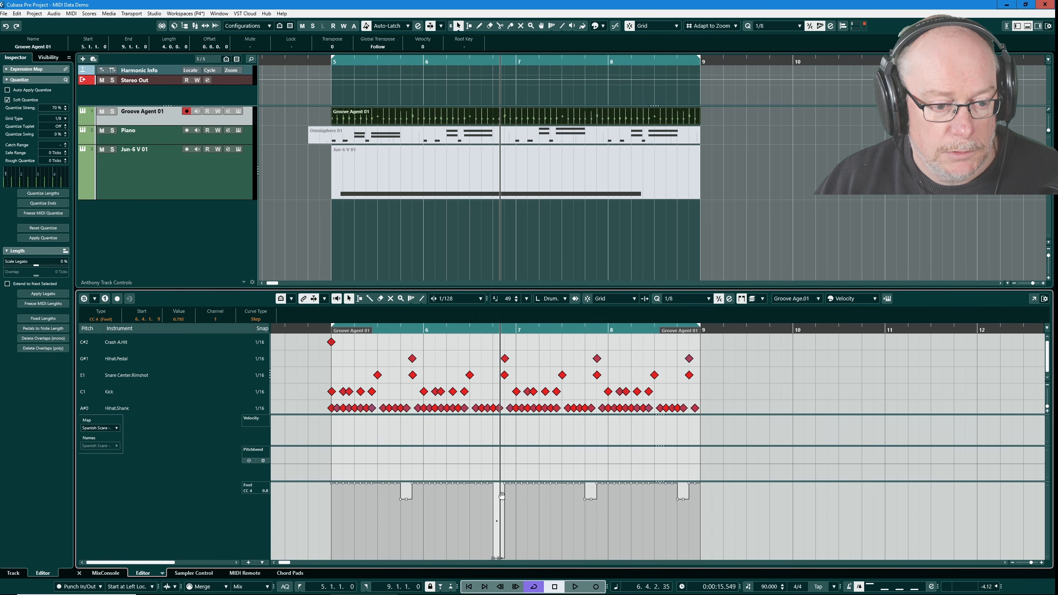
click(498, 408)
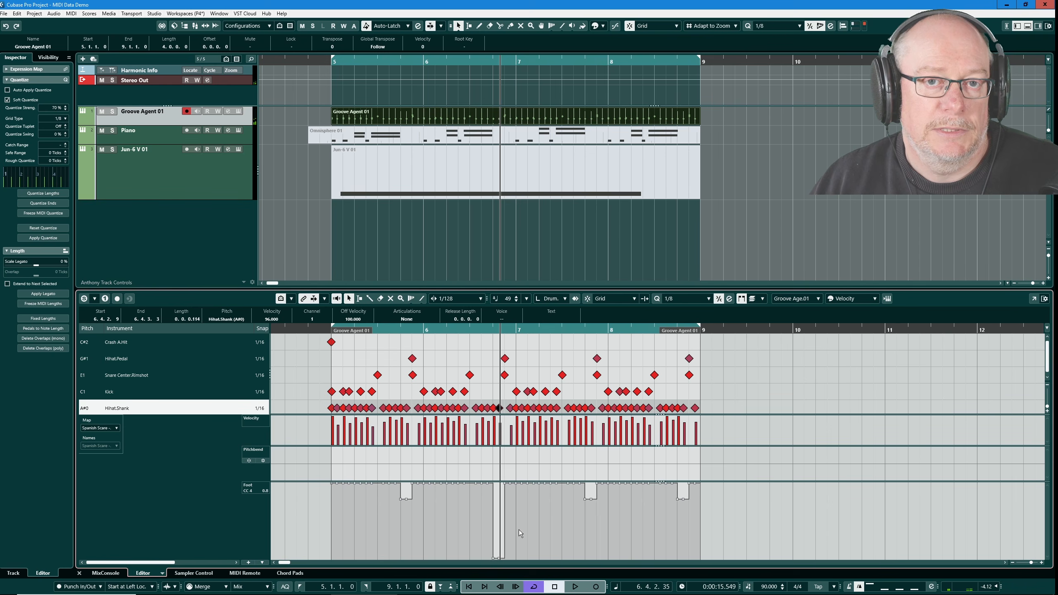